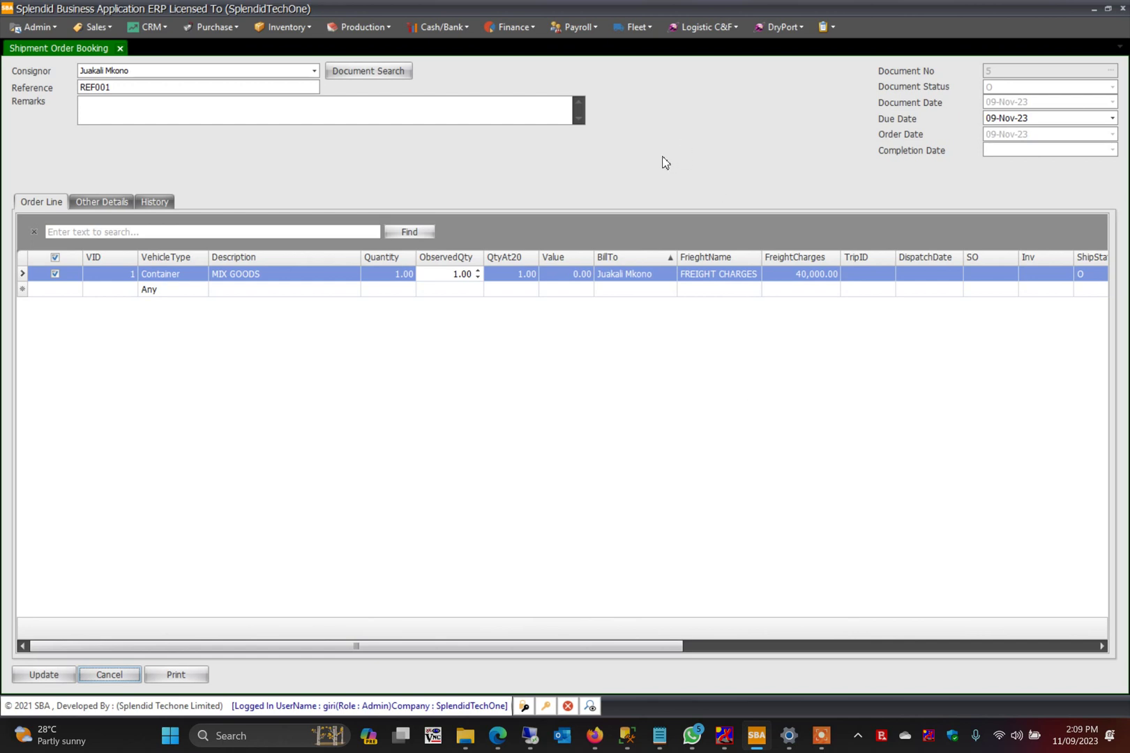
Create a trip from the MIX GOODS container shipment order
{"action": "right_click", "coordinate": [606, 272]}
{"action": "right_click", "coordinate": [696, 117]}
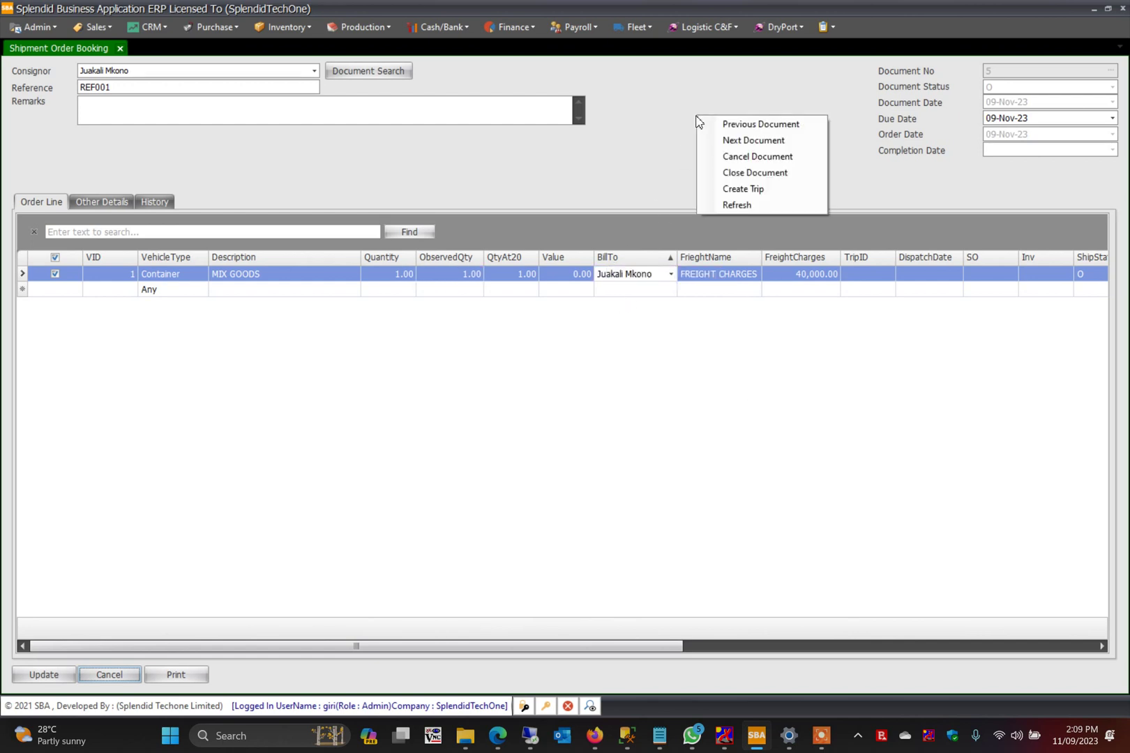
{"action": "left_click", "coordinate": [762, 195]}
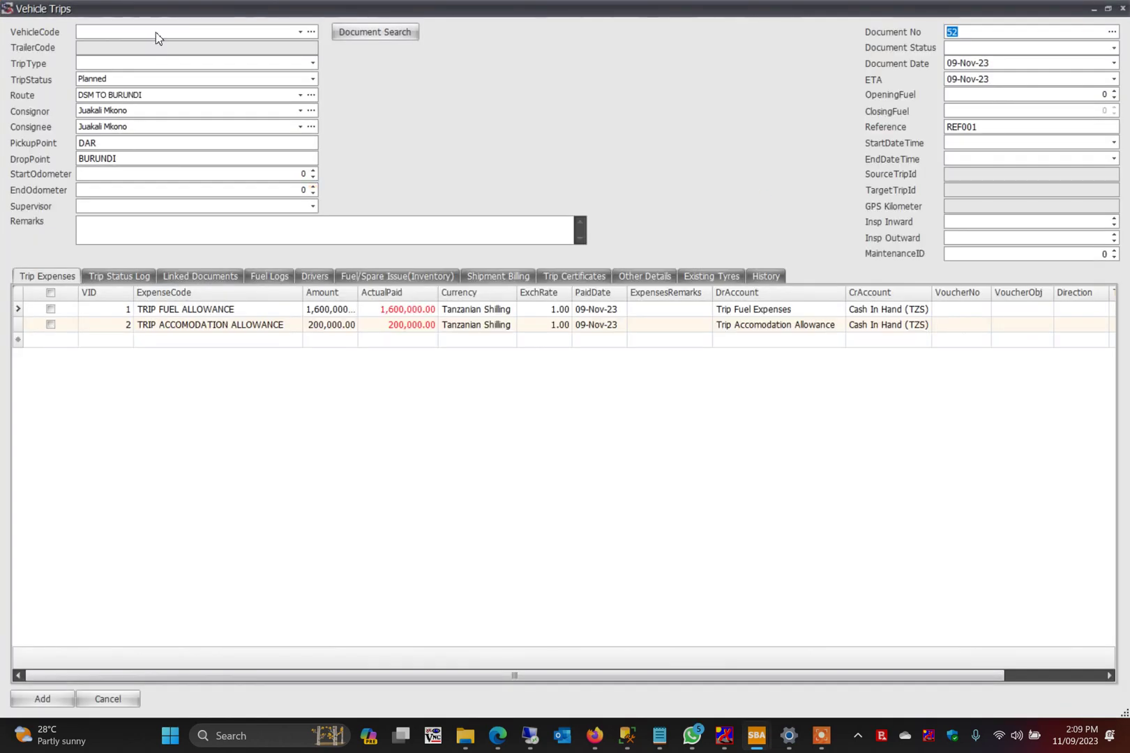
{"action": "left_click", "coordinate": [155, 34]}
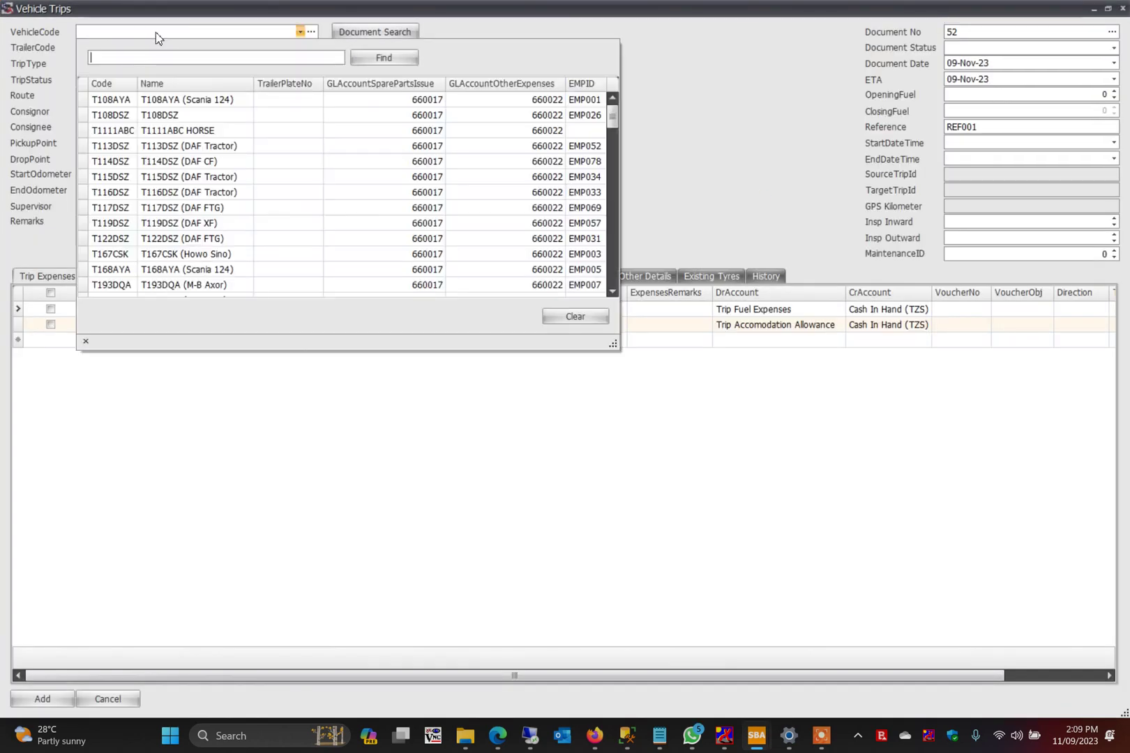
{"action": "left_click", "coordinate": [187, 147]}
{"action": "left_click", "coordinate": [256, 64]}
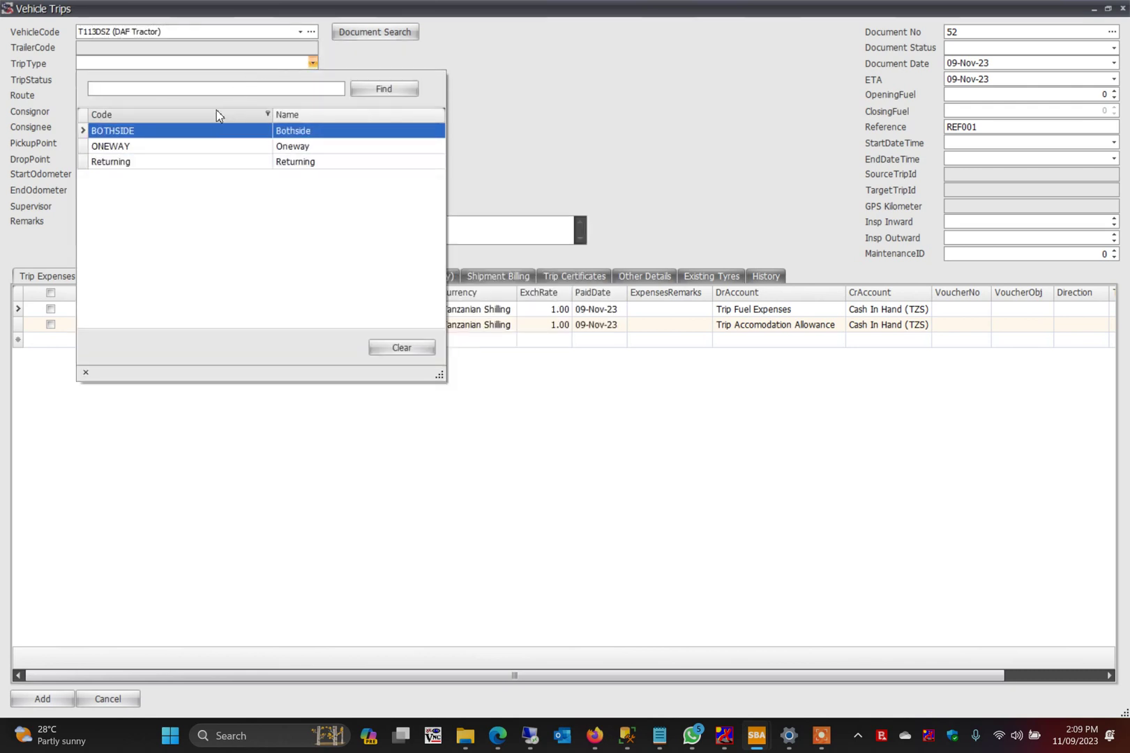
{"action": "left_click", "coordinate": [191, 151]}
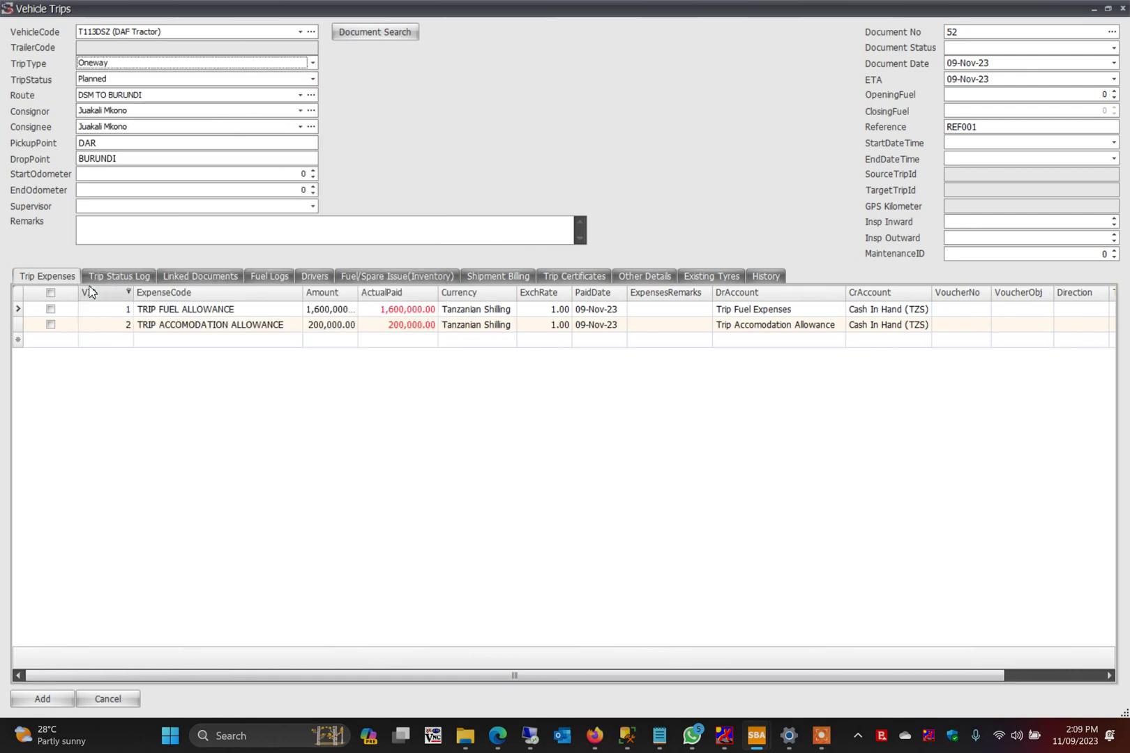
Set the trip's start odometer to 10 and choose a supervisor
{"action": "left_click", "coordinate": [182, 173]}
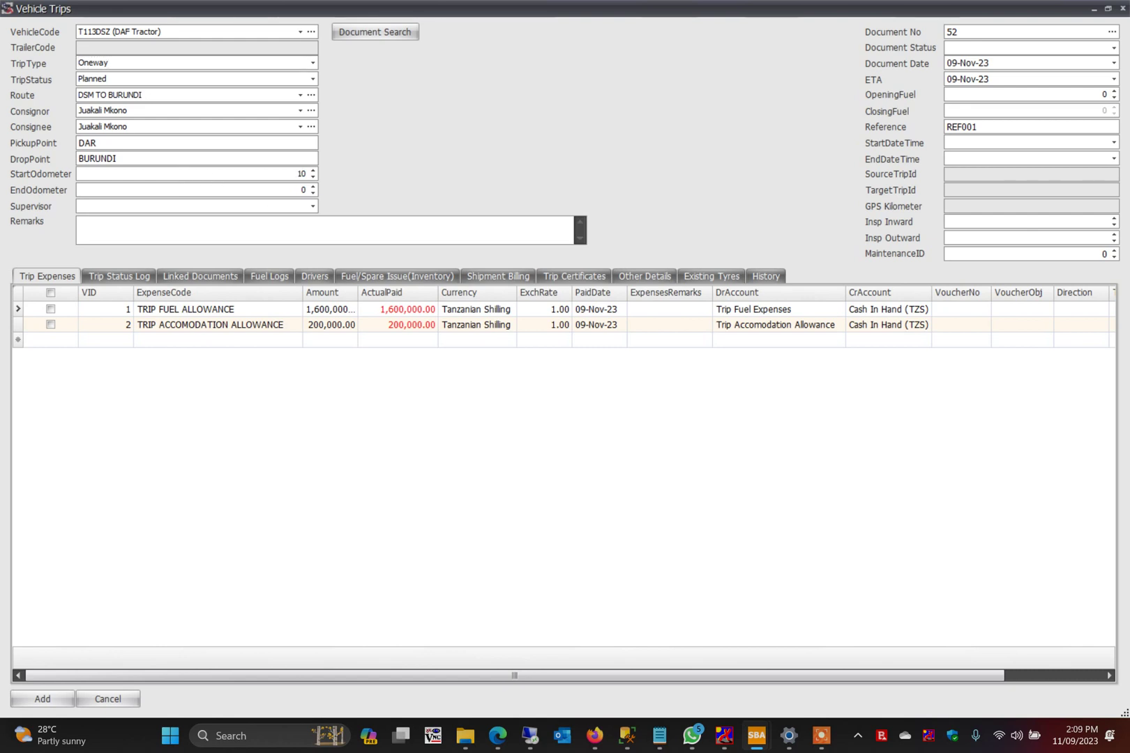
{"action": "left_click", "coordinate": [268, 206]}
{"action": "left_click", "coordinate": [255, 272]}
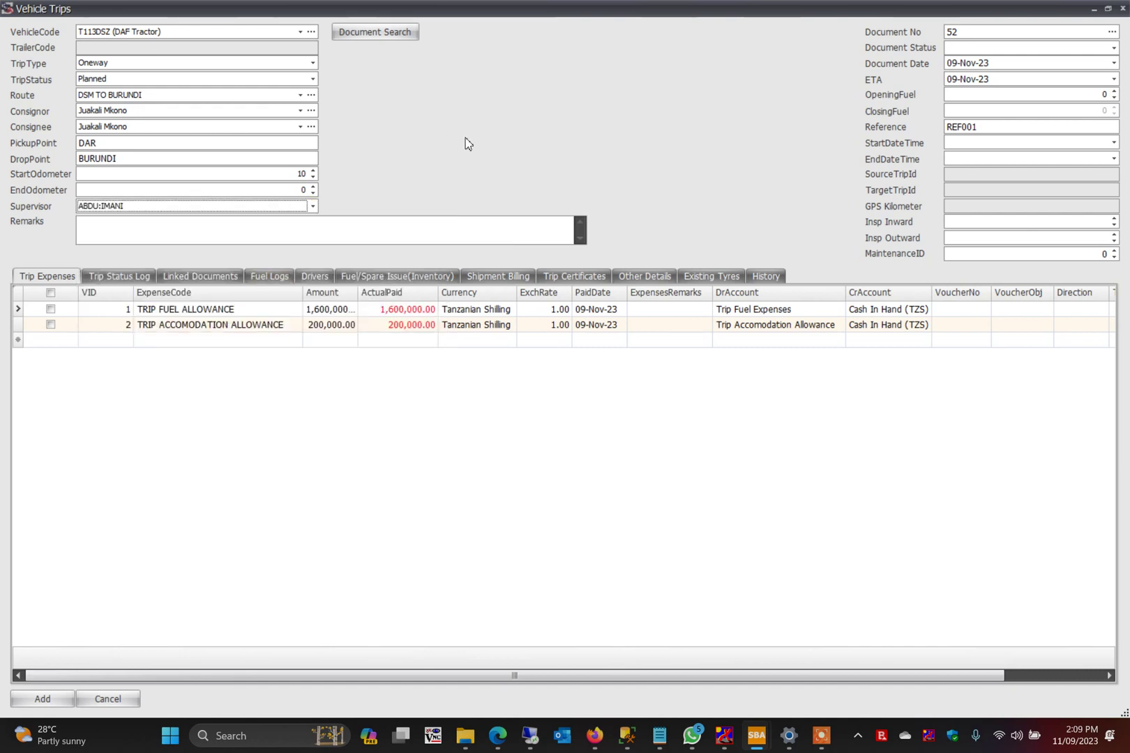
{"action": "key", "text": "Tab"}
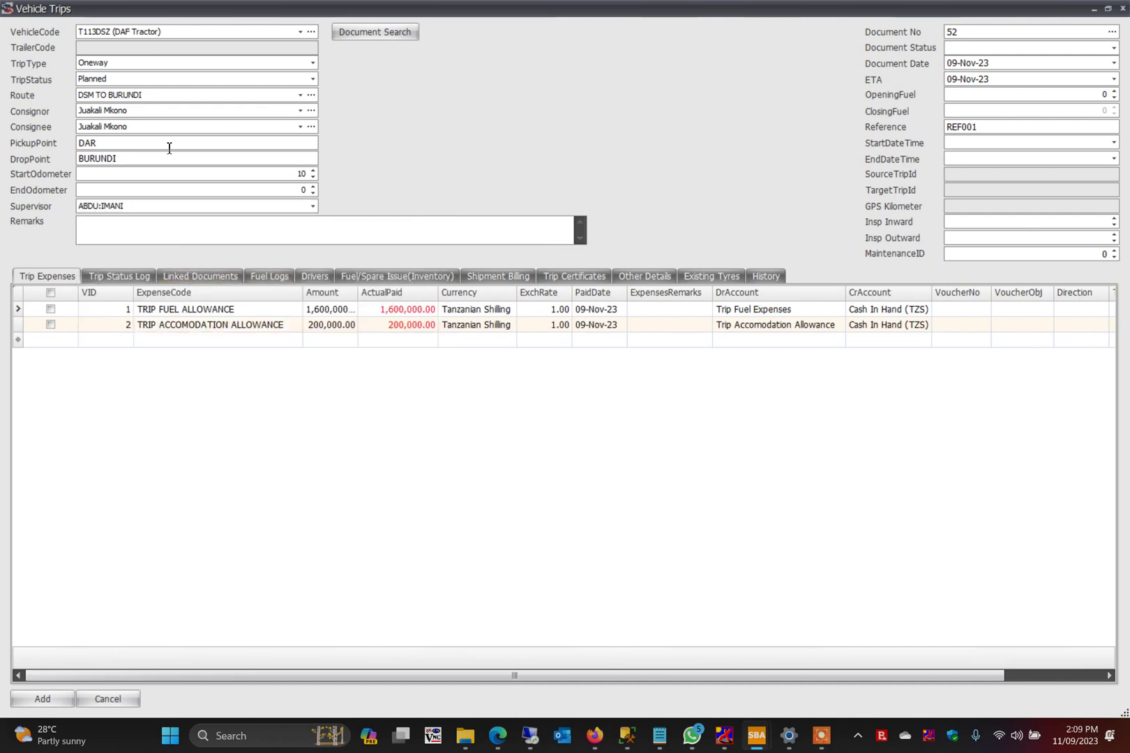
Review the trip's drivers, expenses, status log, linked documents, fuel logs and fuel/spare issue records
{"action": "left_click", "coordinate": [314, 277]}
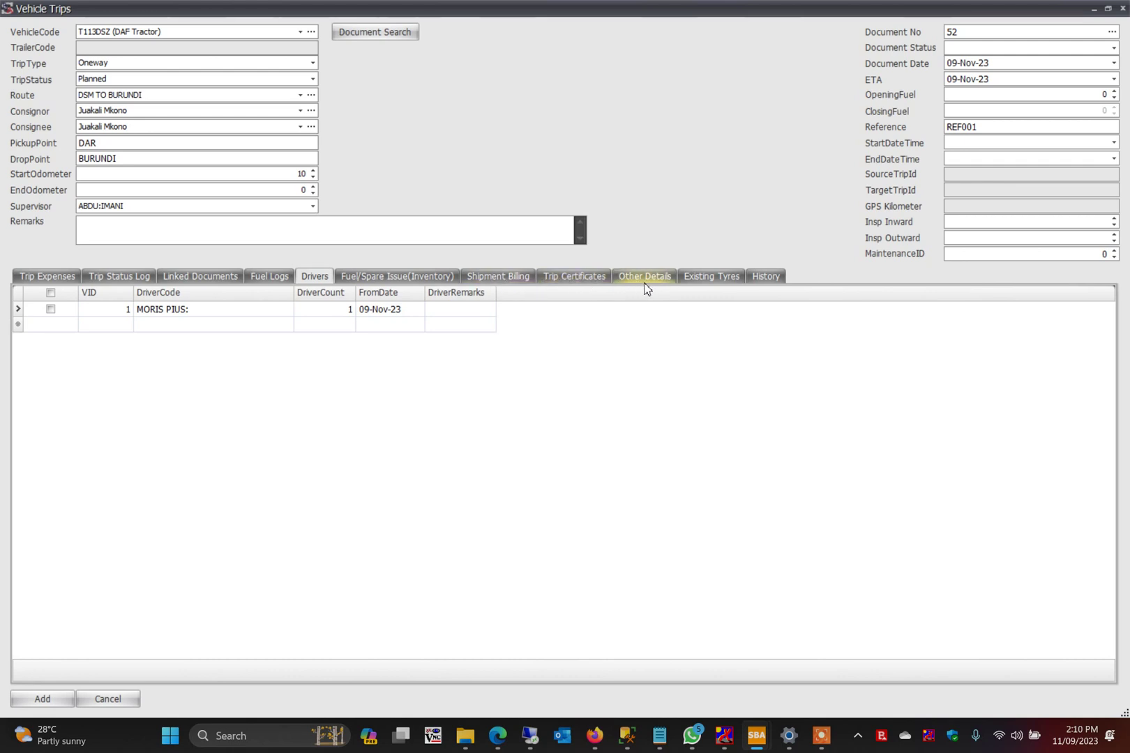
{"action": "left_click", "coordinate": [57, 279]}
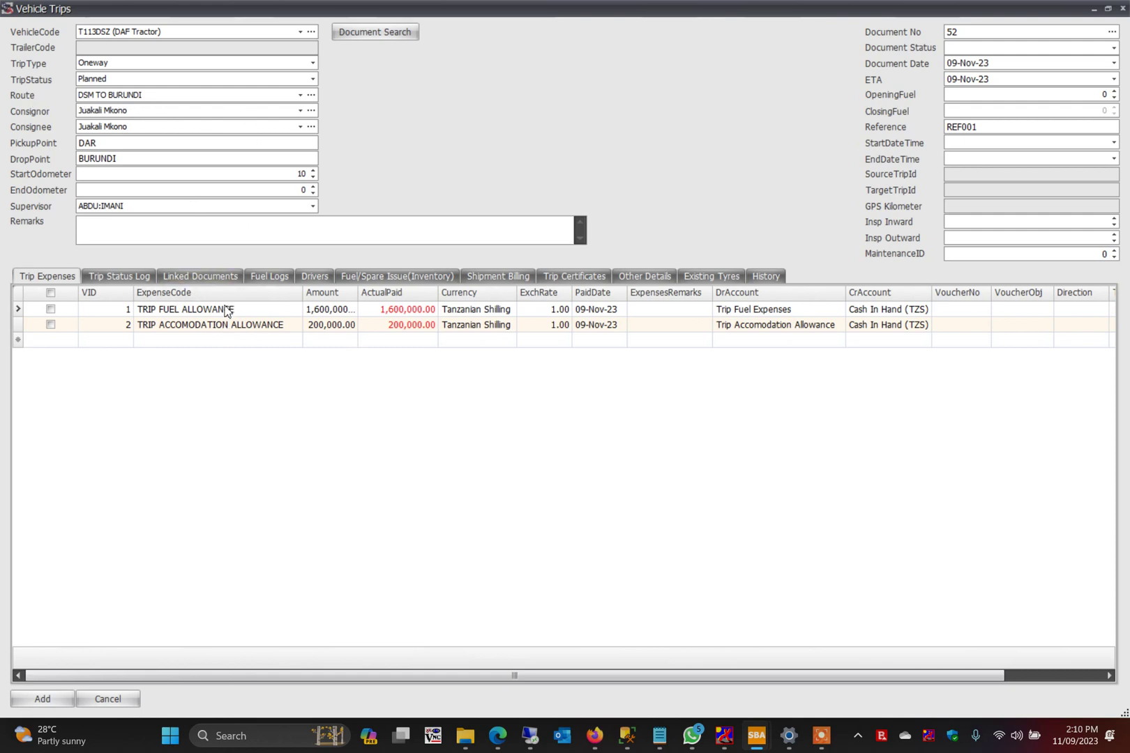
{"action": "left_click", "coordinate": [133, 279]}
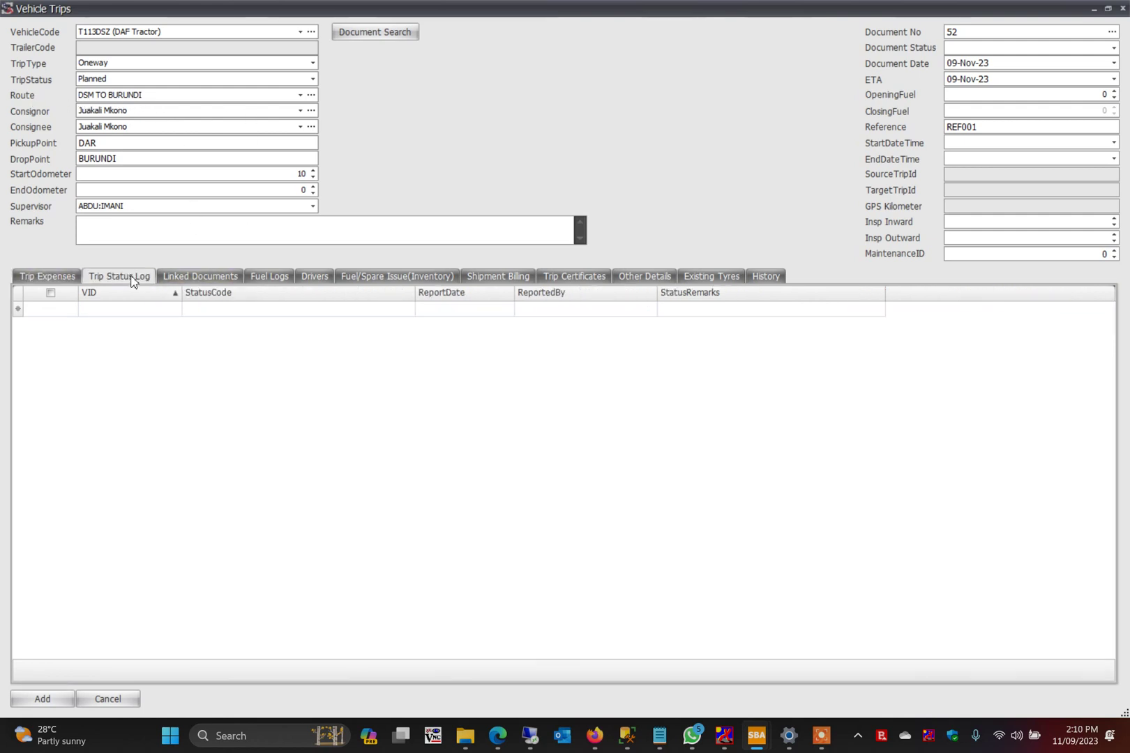
{"action": "left_click", "coordinate": [188, 276]}
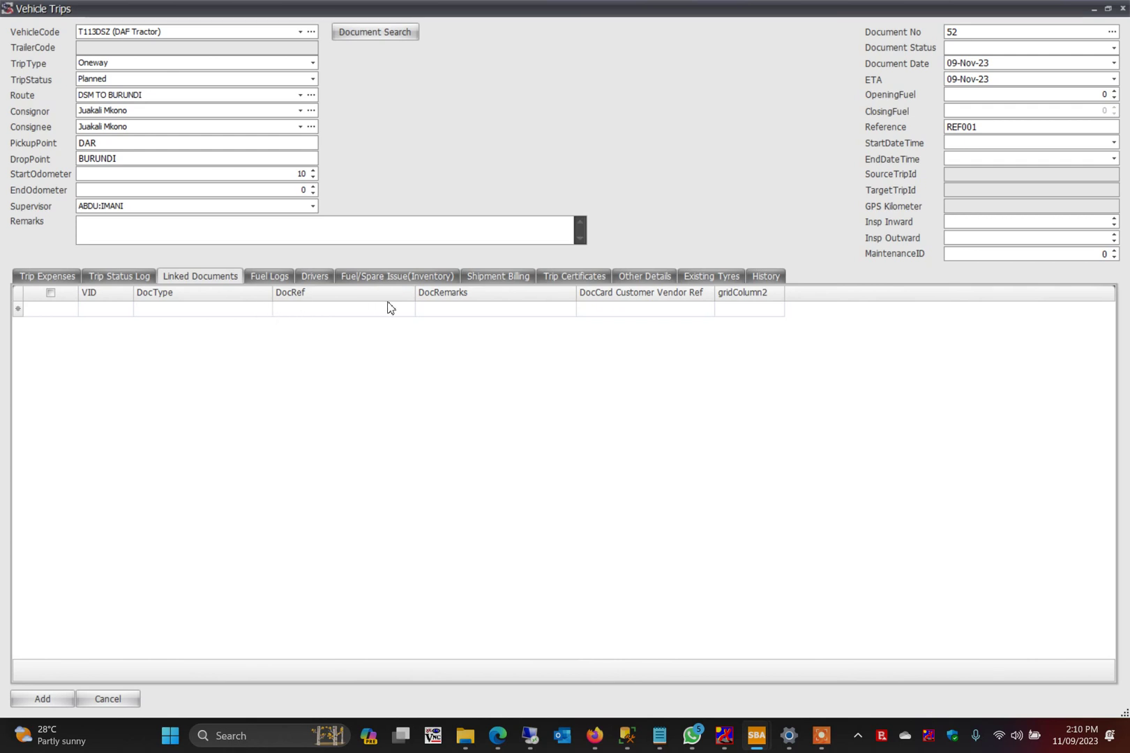
{"action": "left_click", "coordinate": [271, 275]}
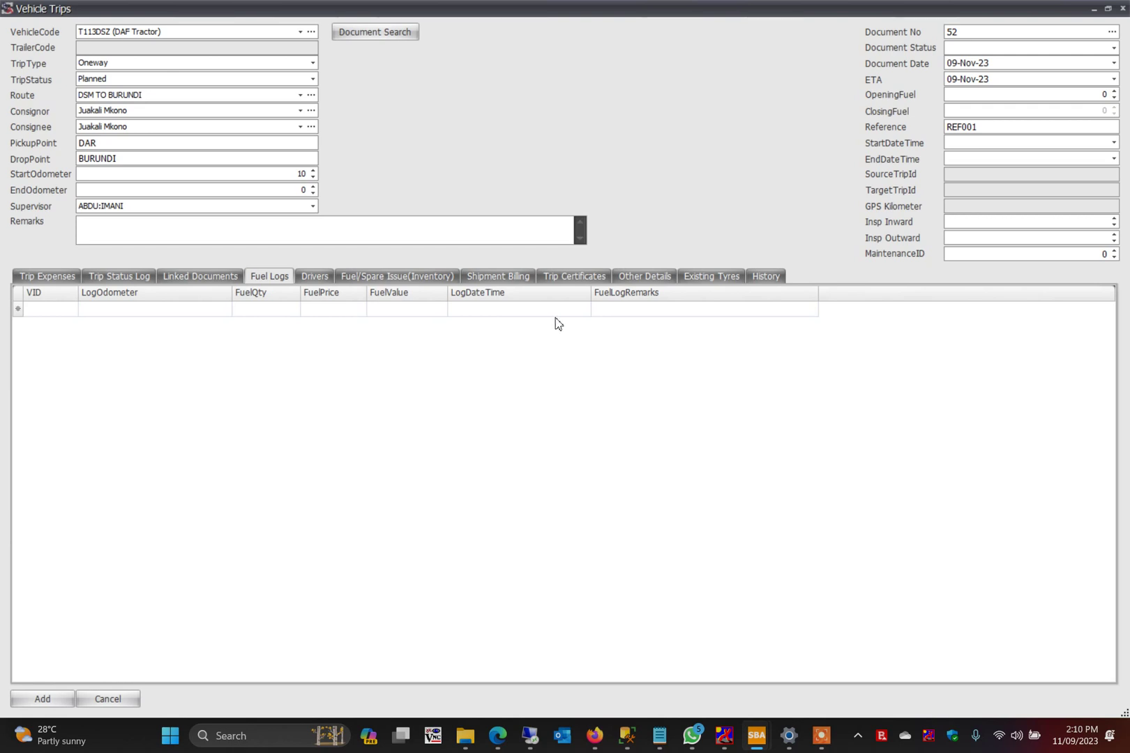
{"action": "left_click", "coordinate": [315, 277]}
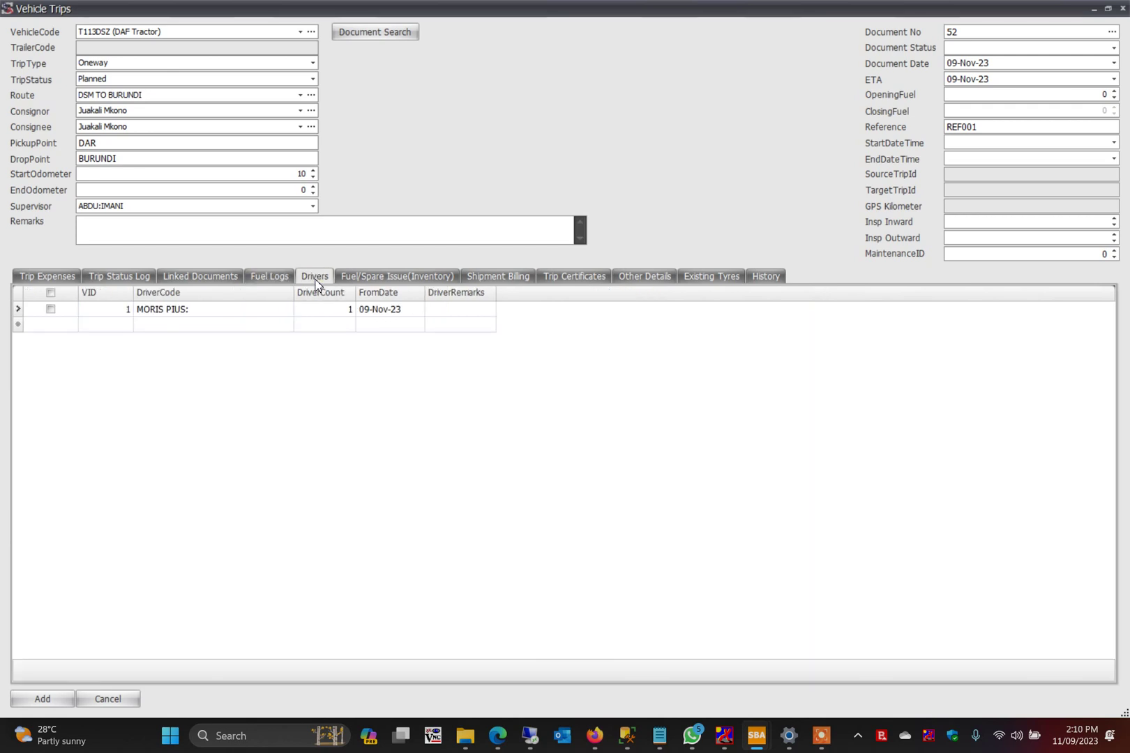
{"action": "left_click", "coordinate": [417, 278]}
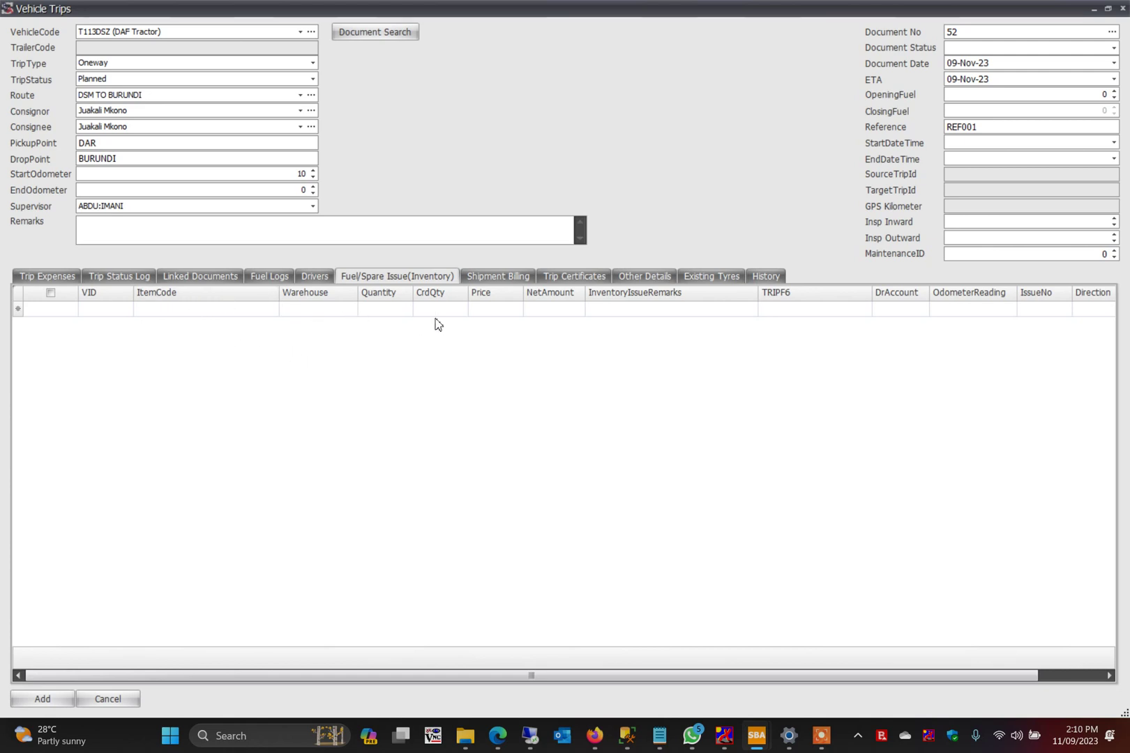
In the shipment billing line for MIX GOODS, enter CONTNA as the container number and set the tax code to XOVAT
{"action": "left_click", "coordinate": [498, 278]}
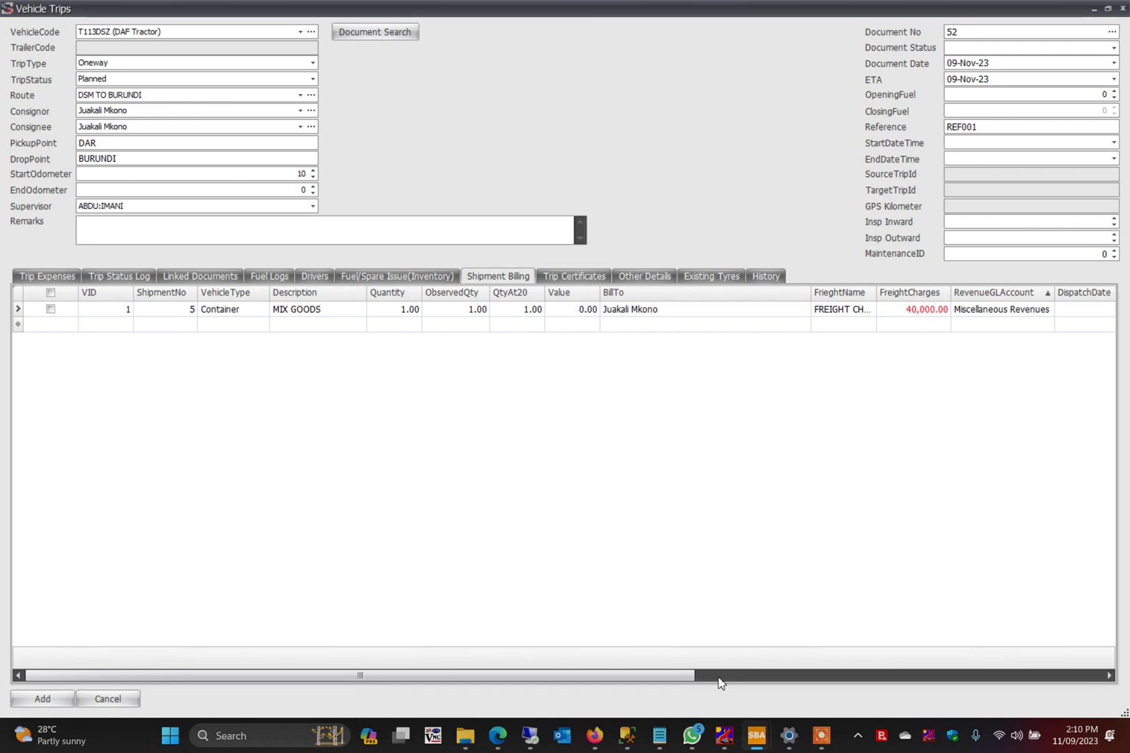
{"action": "left_click_drag", "start_coordinate": [672, 677], "coordinate": [1049, 664]}
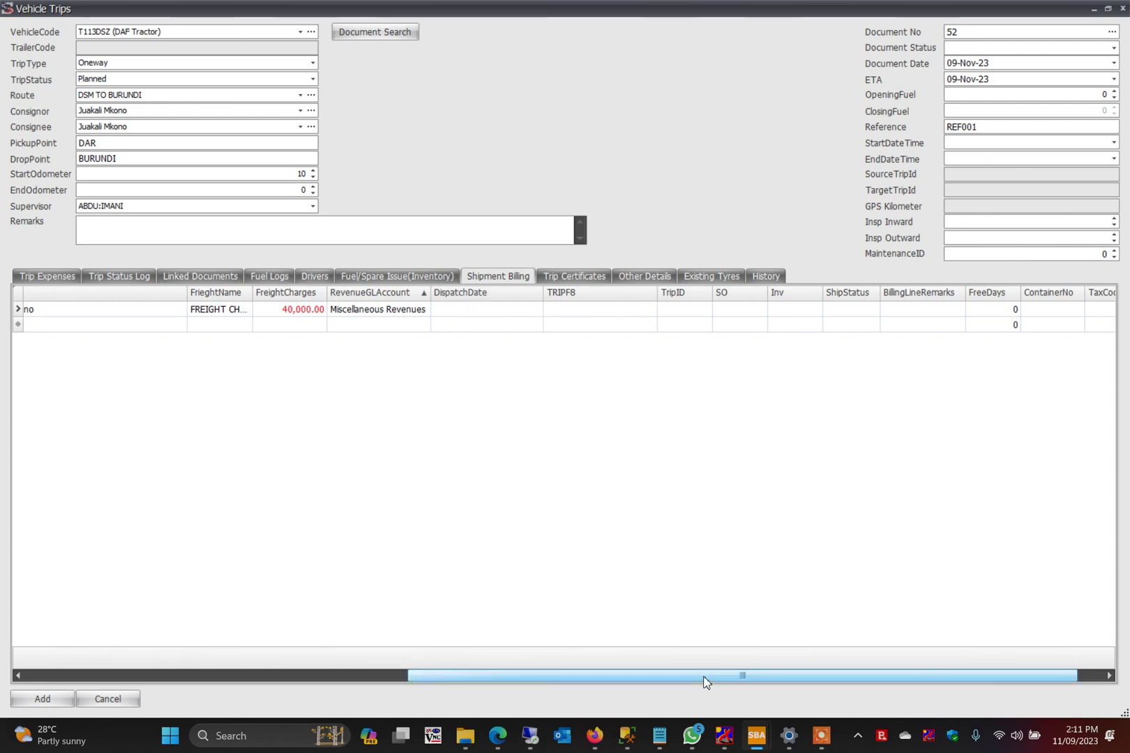
{"action": "left_click_drag", "start_coordinate": [706, 675], "coordinate": [767, 675]}
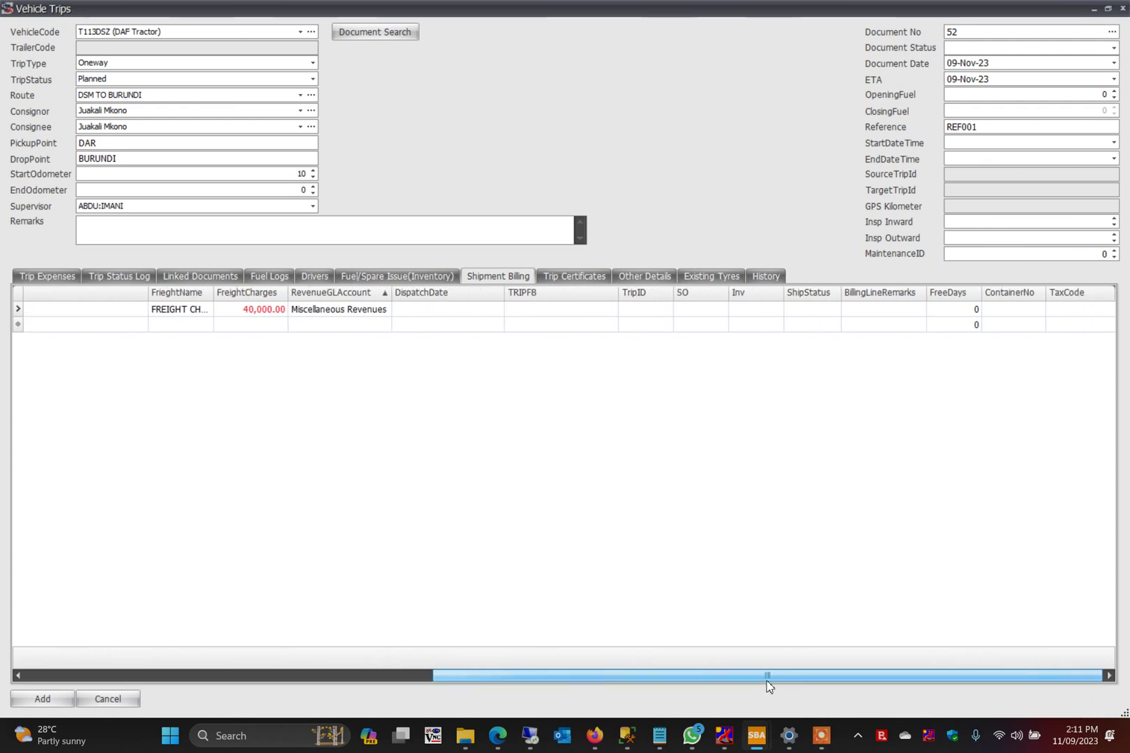
{"action": "left_click", "coordinate": [899, 309]}
{"action": "left_click", "coordinate": [970, 312]}
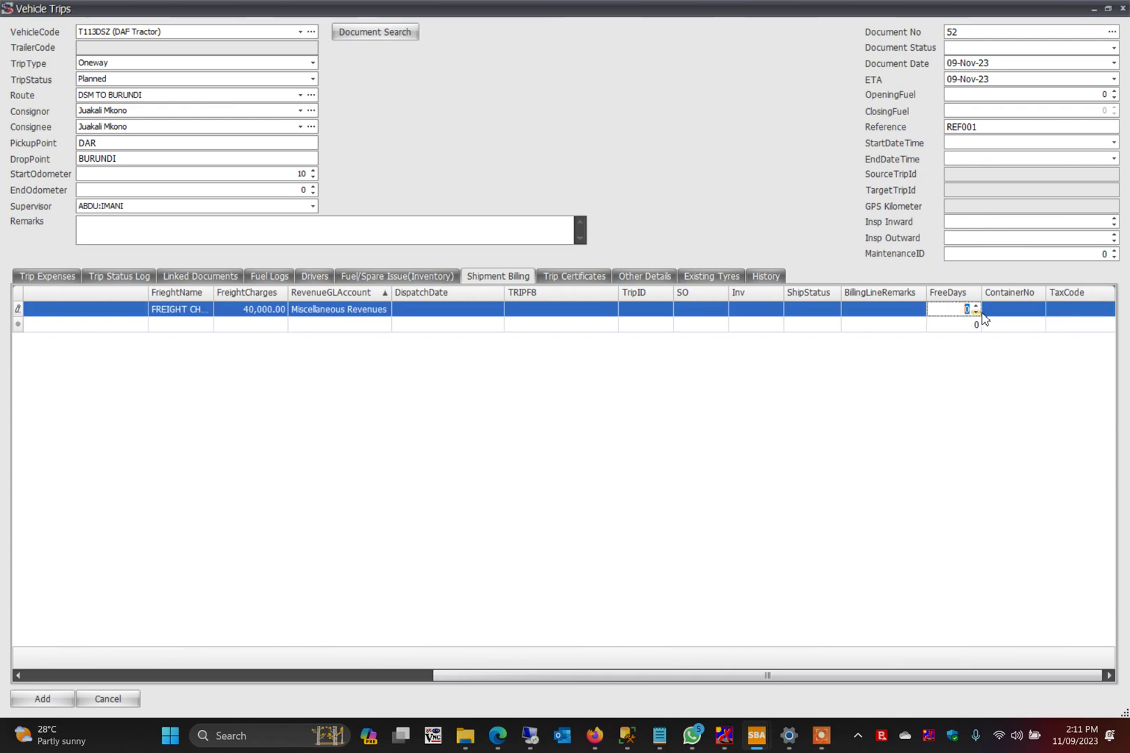
{"action": "left_click", "coordinate": [1024, 315]}
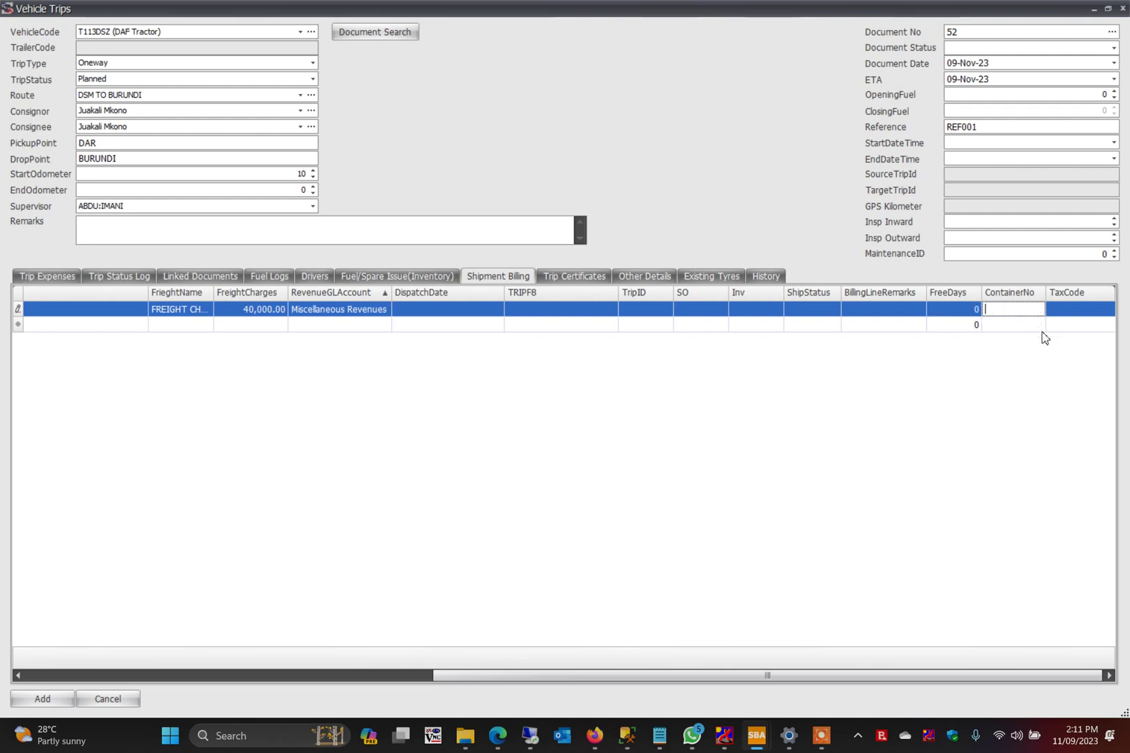
{"action": "type", "text": "CONTNA"}
{"action": "key", "text": "Tab"}
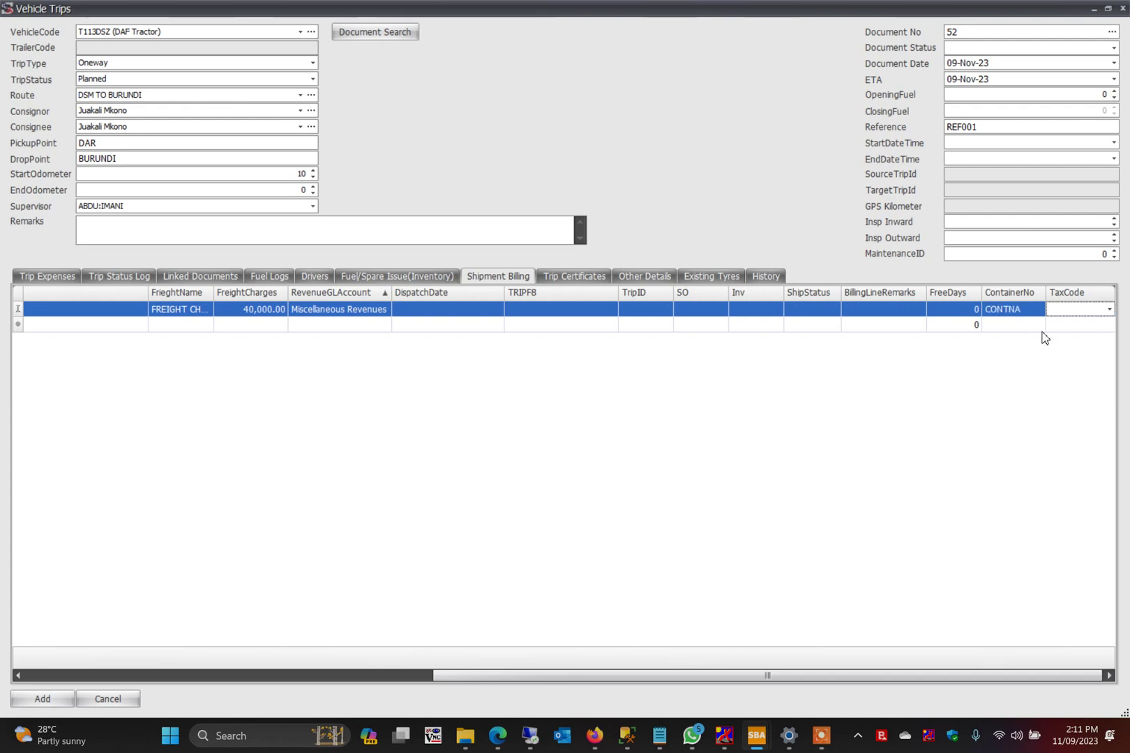
{"action": "left_click", "coordinate": [1093, 309]}
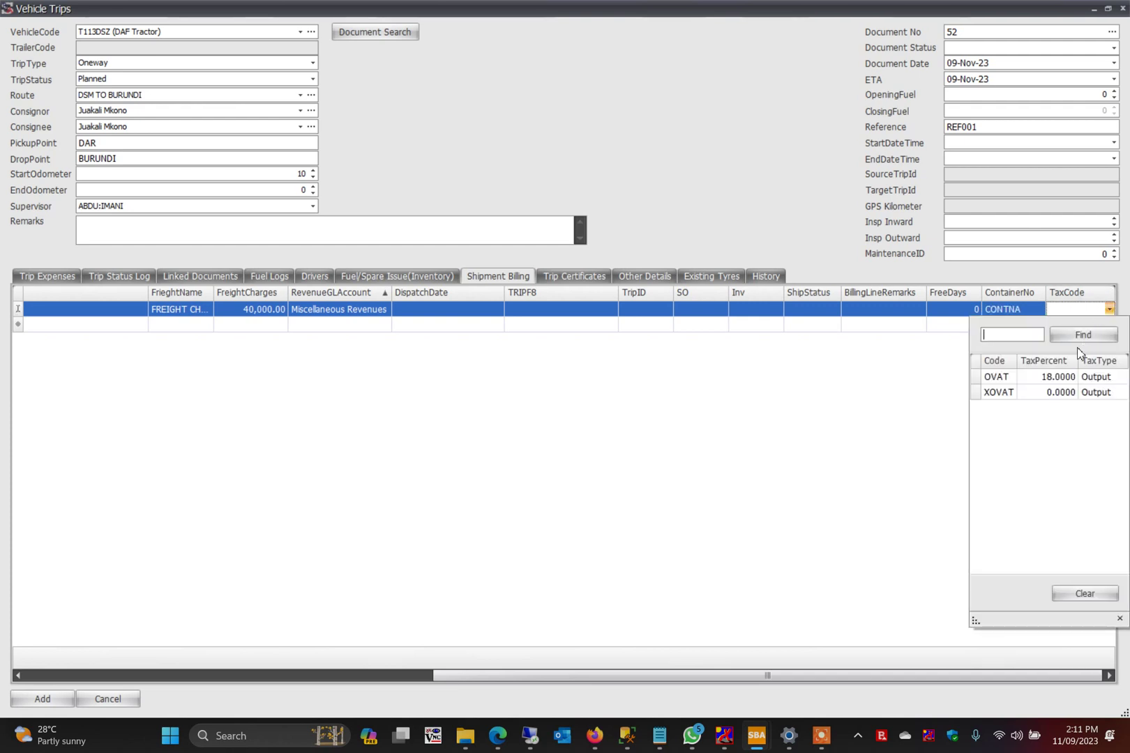
{"action": "left_click", "coordinate": [1083, 396]}
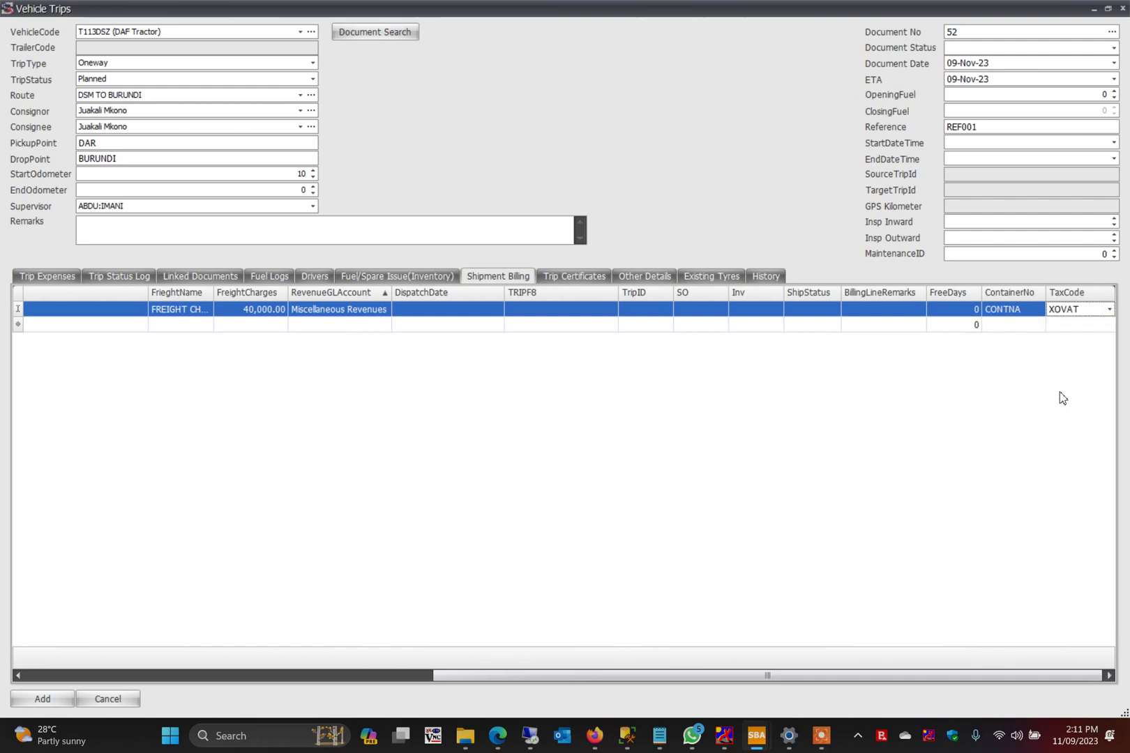
{"action": "key", "text": "Tab"}
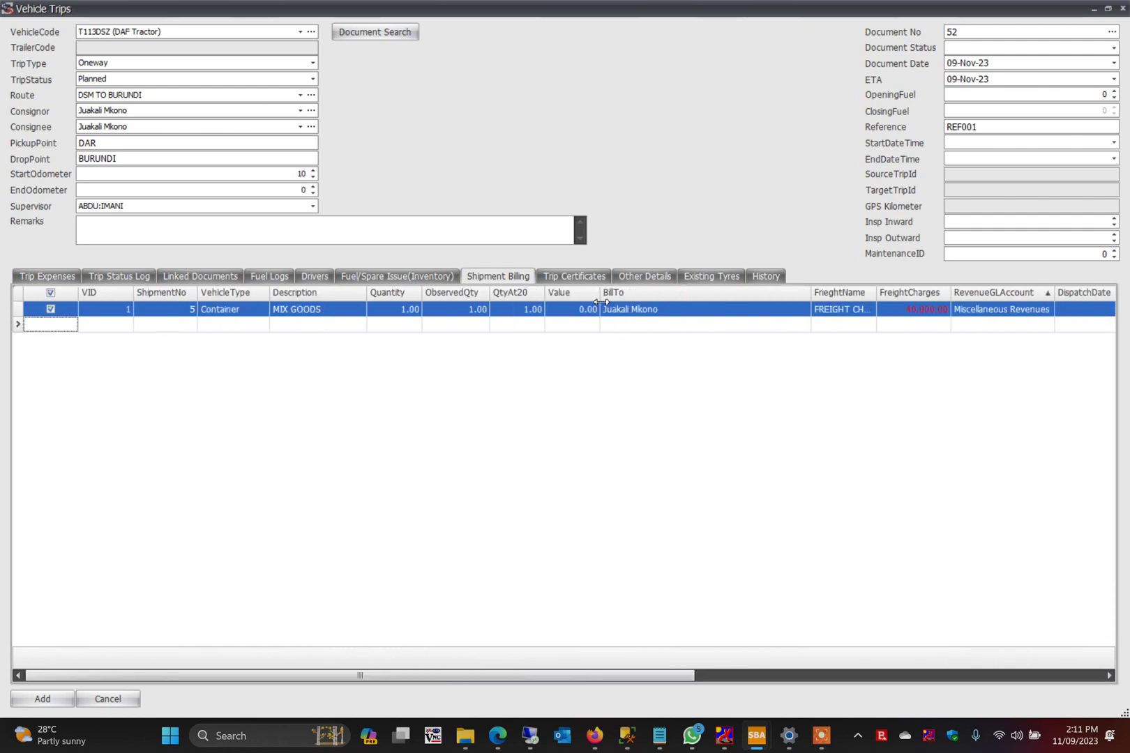
Select the TZ TO ZAMBIA BORDER PASS certificate for the trip, and view the trip's other details
{"action": "left_click", "coordinate": [579, 277]}
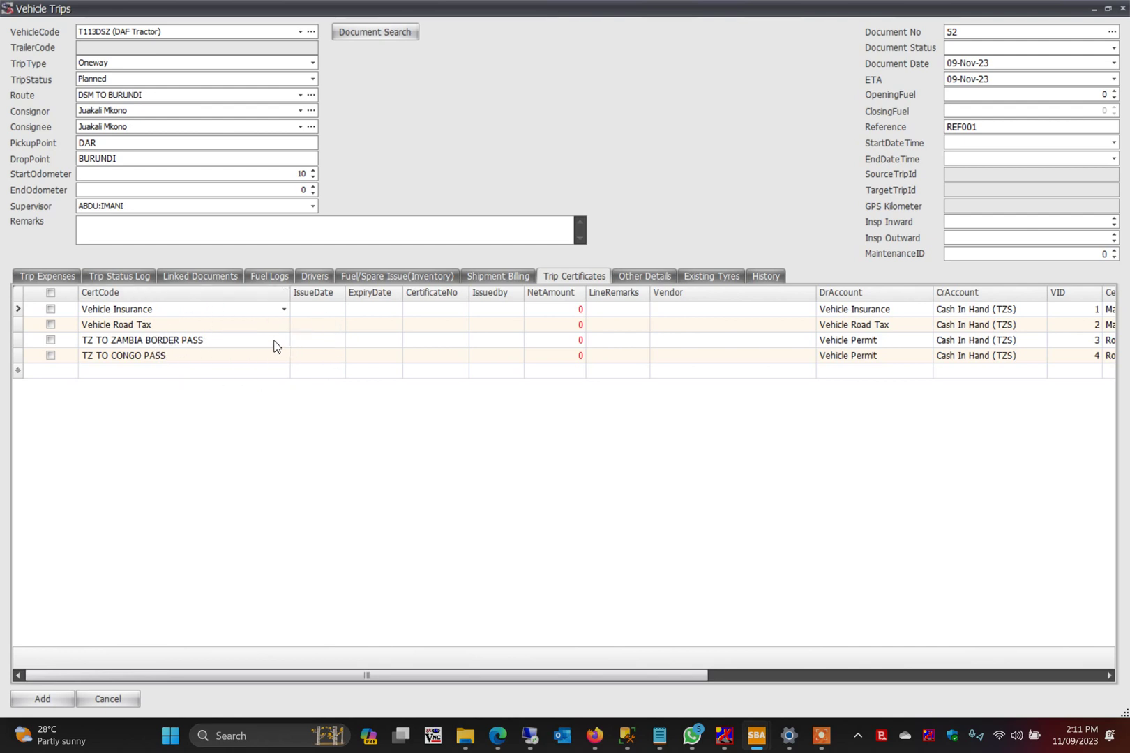
{"action": "left_click", "coordinate": [324, 346]}
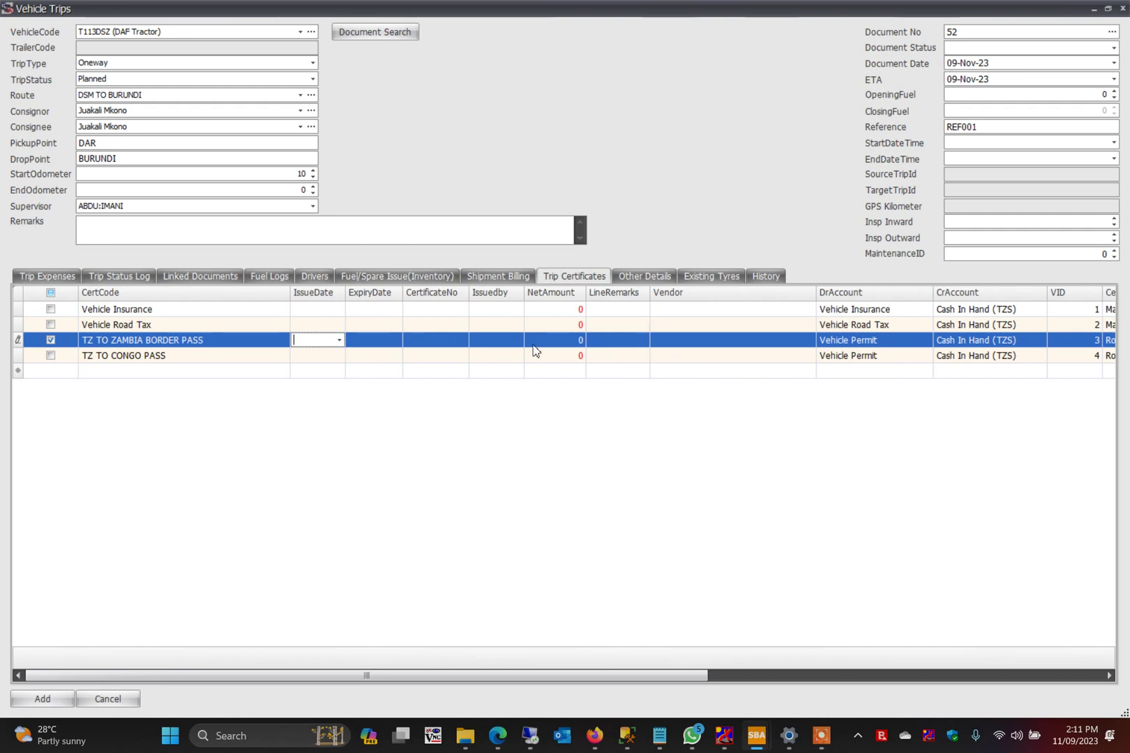
{"action": "left_click", "coordinate": [643, 279]}
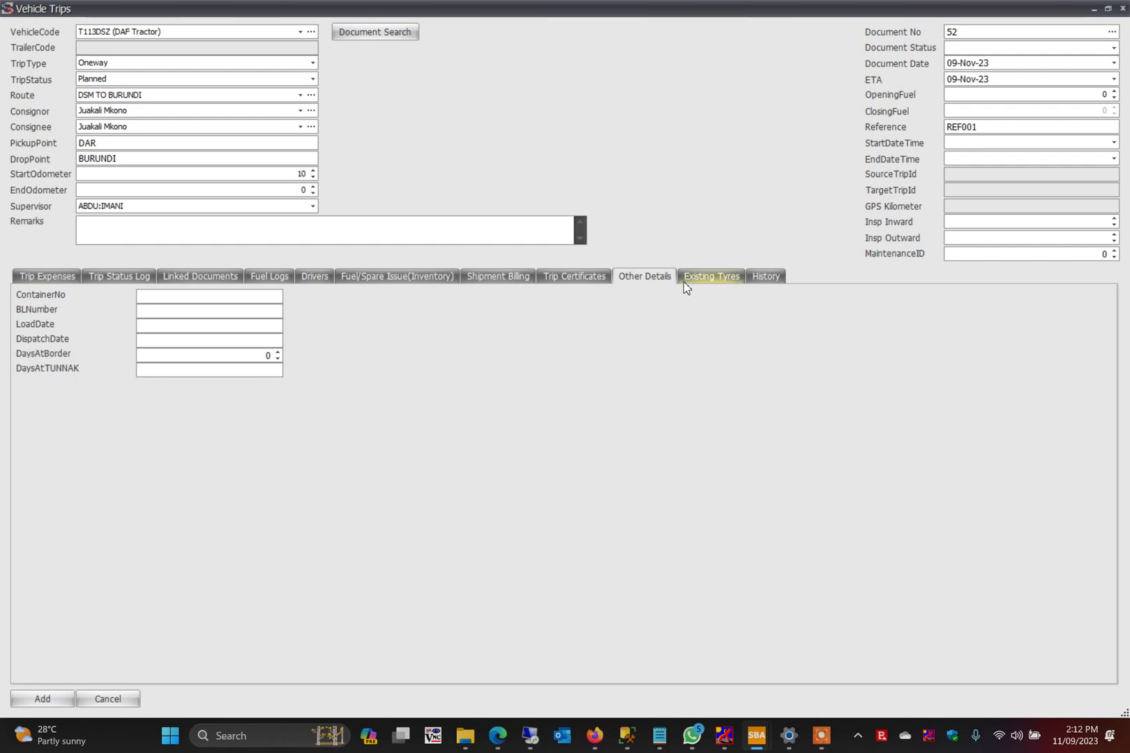
In the existing tyres list, set the tread of the Axle 01 right position tyre to 12 mm
{"action": "left_click", "coordinate": [710, 276]}
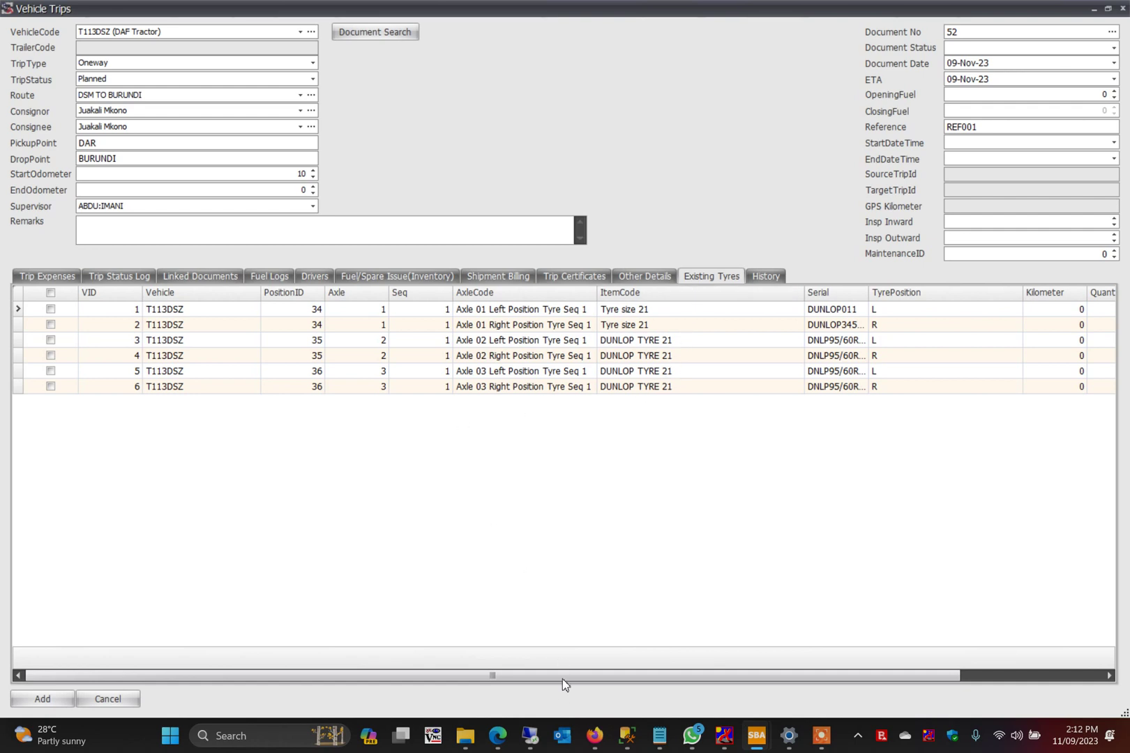
{"action": "left_click_drag", "start_coordinate": [549, 676], "coordinate": [735, 687]}
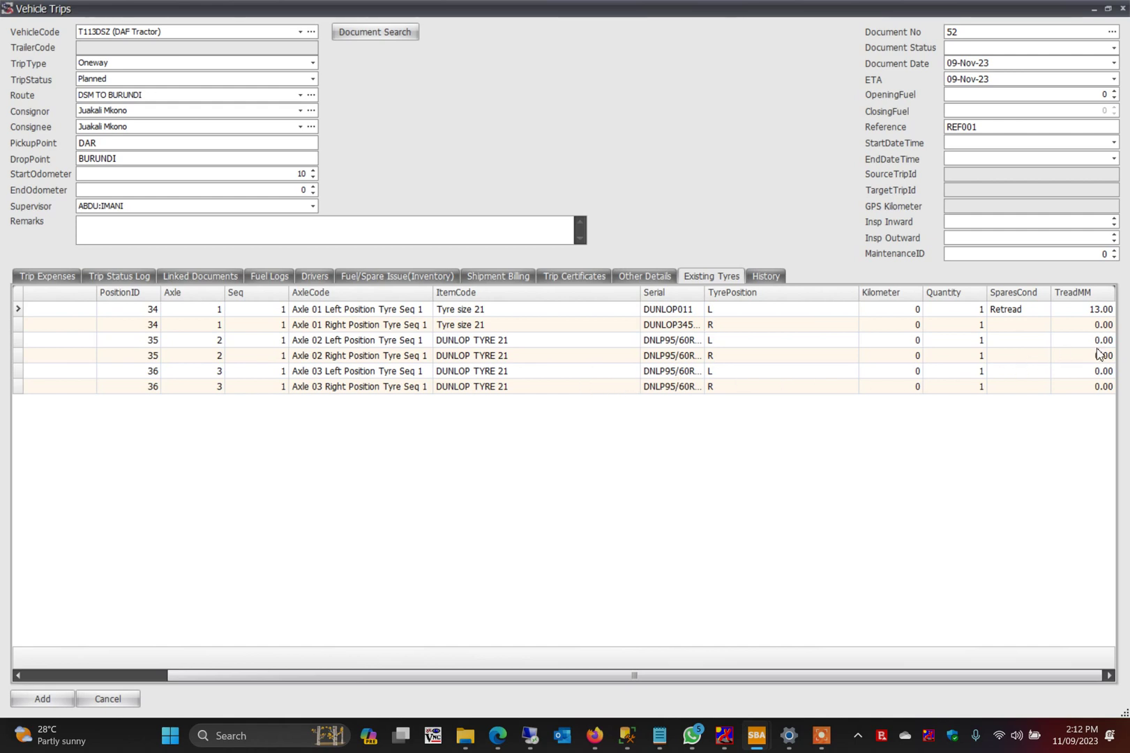
{"action": "left_click", "coordinate": [1027, 328]}
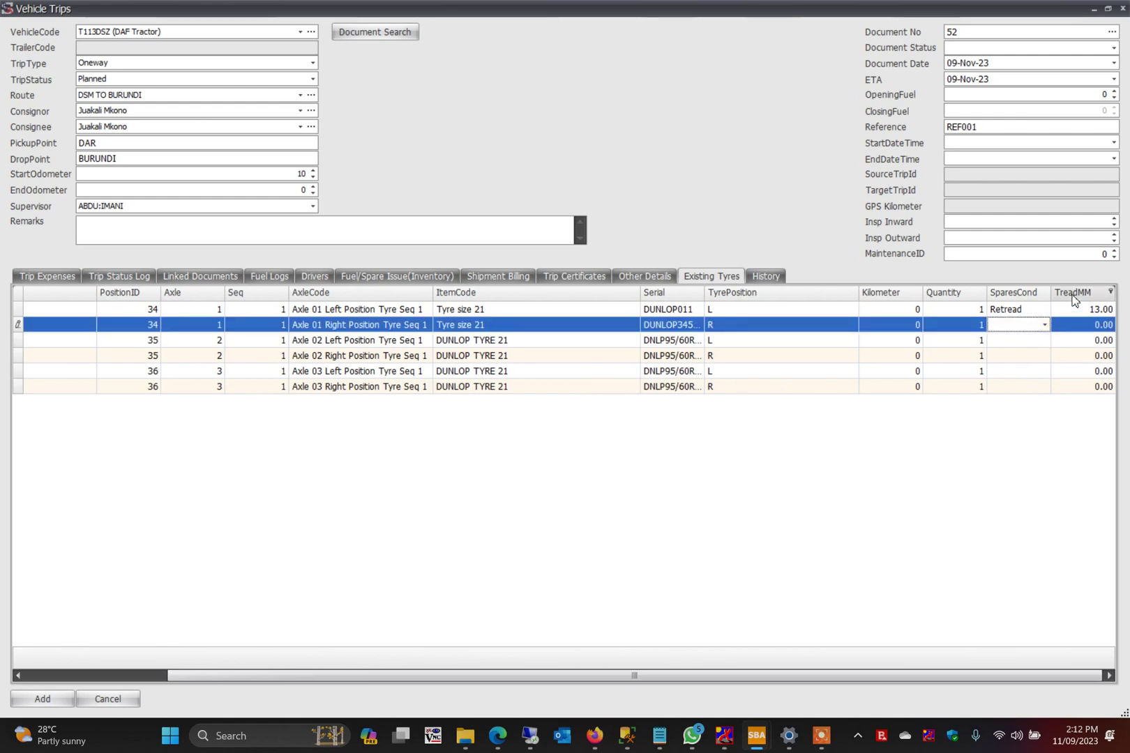
{"action": "left_click", "coordinate": [1029, 325]}
{"action": "left_click", "coordinate": [1027, 322]}
{"action": "left_click", "coordinate": [1077, 324]}
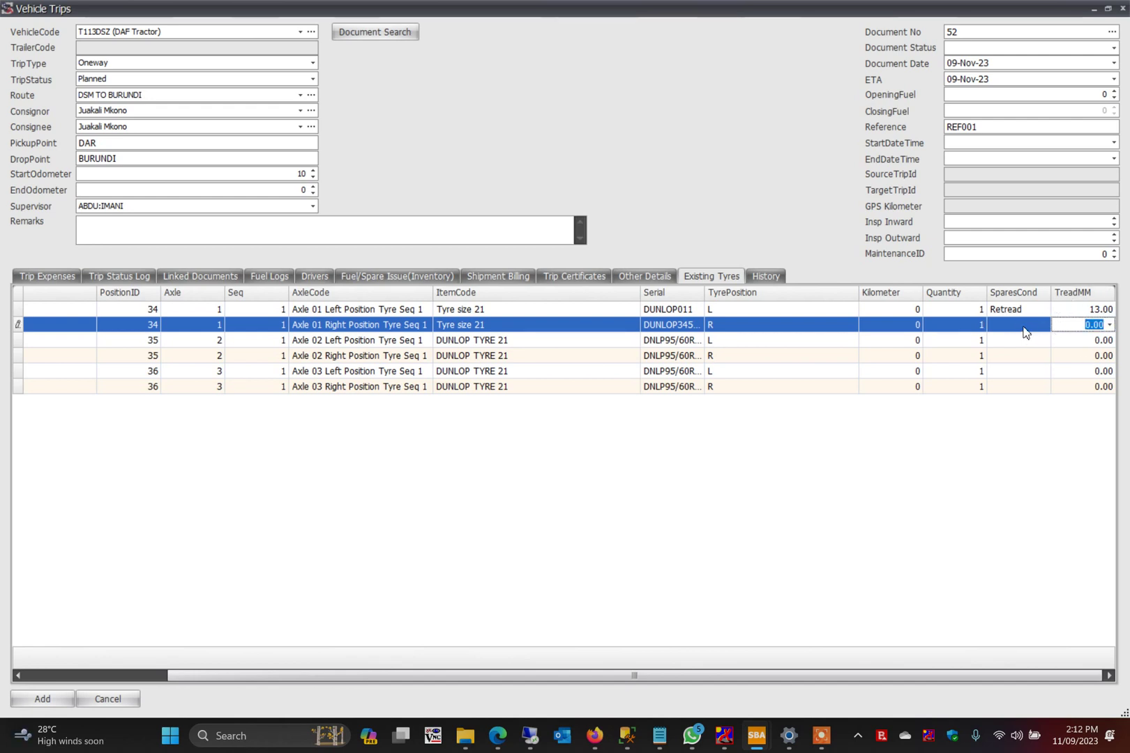
{"action": "left_click", "coordinate": [1025, 326]}
{"action": "left_click", "coordinate": [1082, 325]}
{"action": "type", "text": "12"}
{"action": "left_click", "coordinate": [1083, 341]}
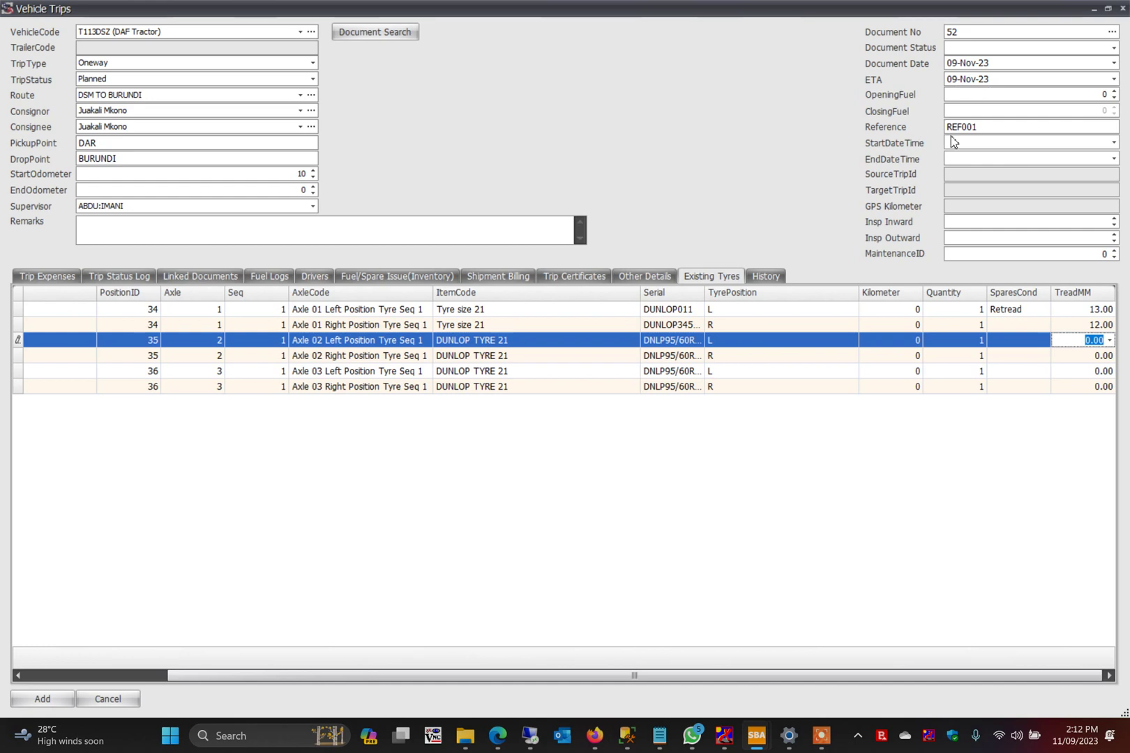
Set the trip's start date to 09-Nov-23 and its end odometer to 10
{"action": "left_click", "coordinate": [1113, 143]}
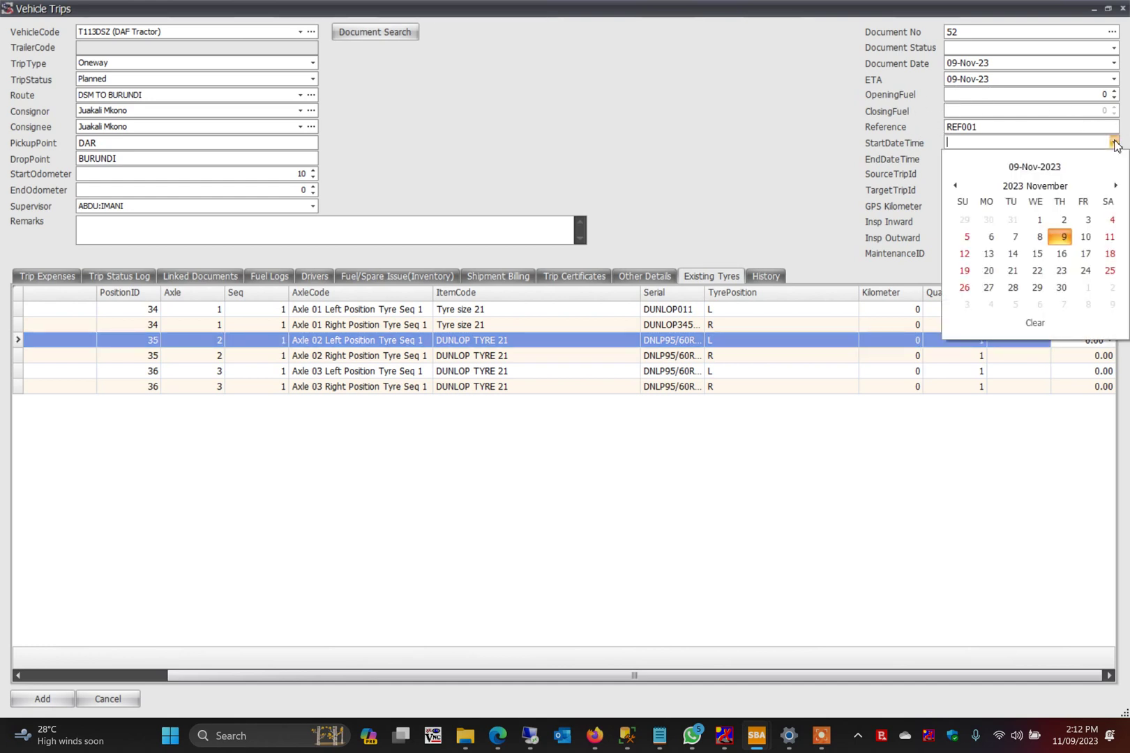
{"action": "left_click", "coordinate": [1061, 237]}
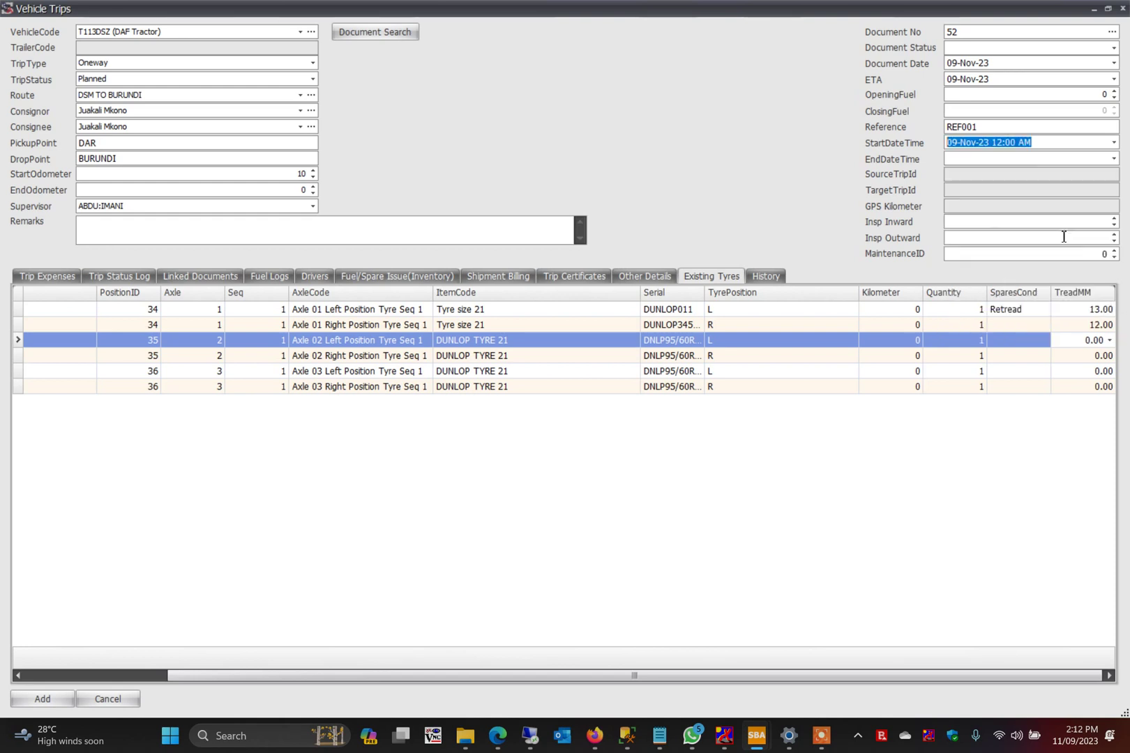
{"action": "left_click", "coordinate": [1080, 192]}
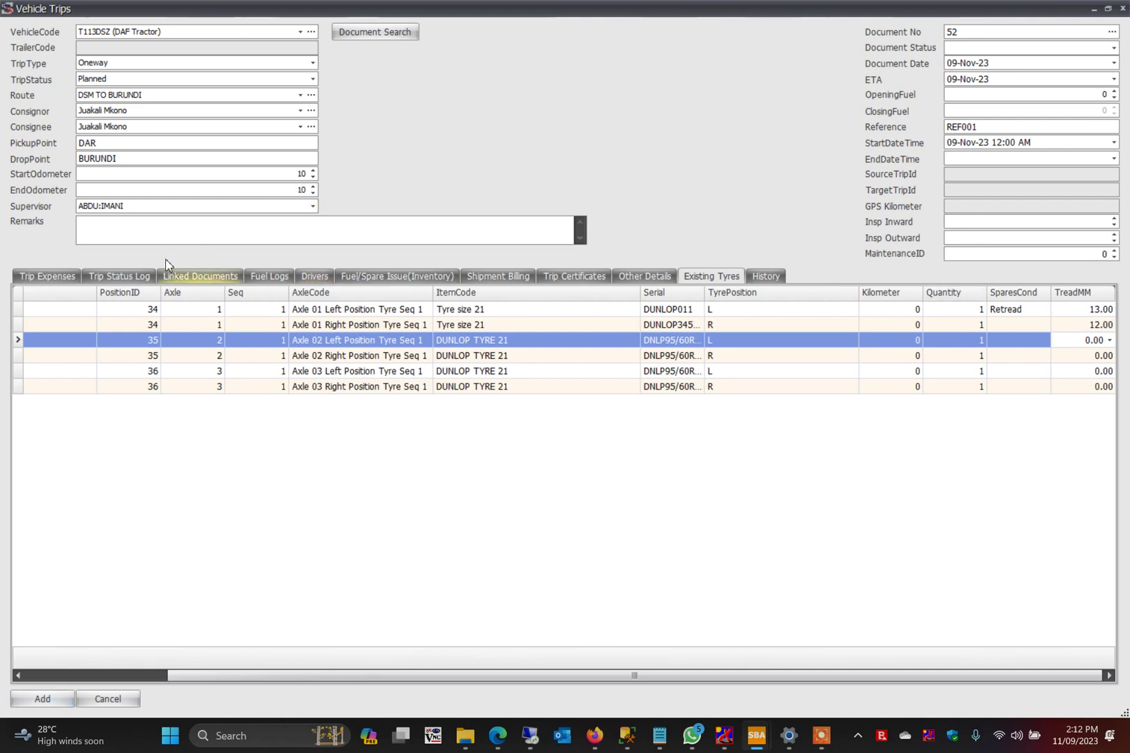
Reset the trip's end odometer to 0 and try to add the trip
{"action": "left_click", "coordinate": [160, 189]}
{"action": "type", "text": "1"}
{"action": "left_click_drag", "start_coordinate": [289, 196], "coordinate": [328, 196]}
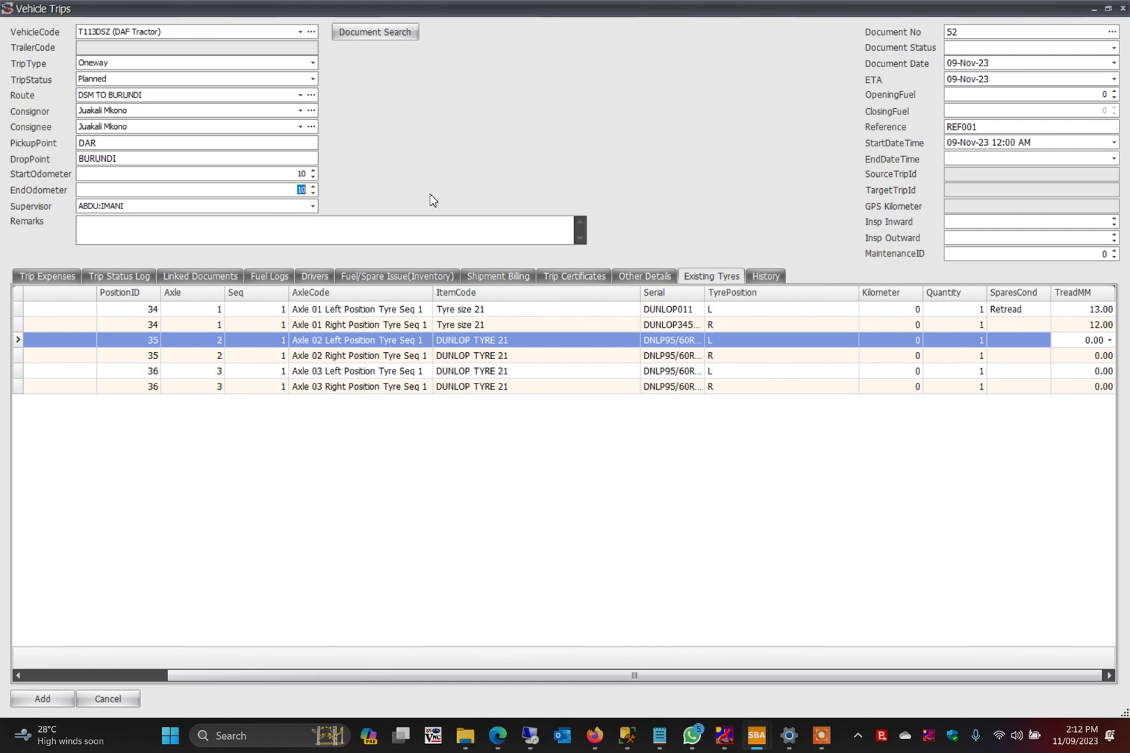
{"action": "key", "text": "BackSpace"}
{"action": "key", "text": "Tab"}
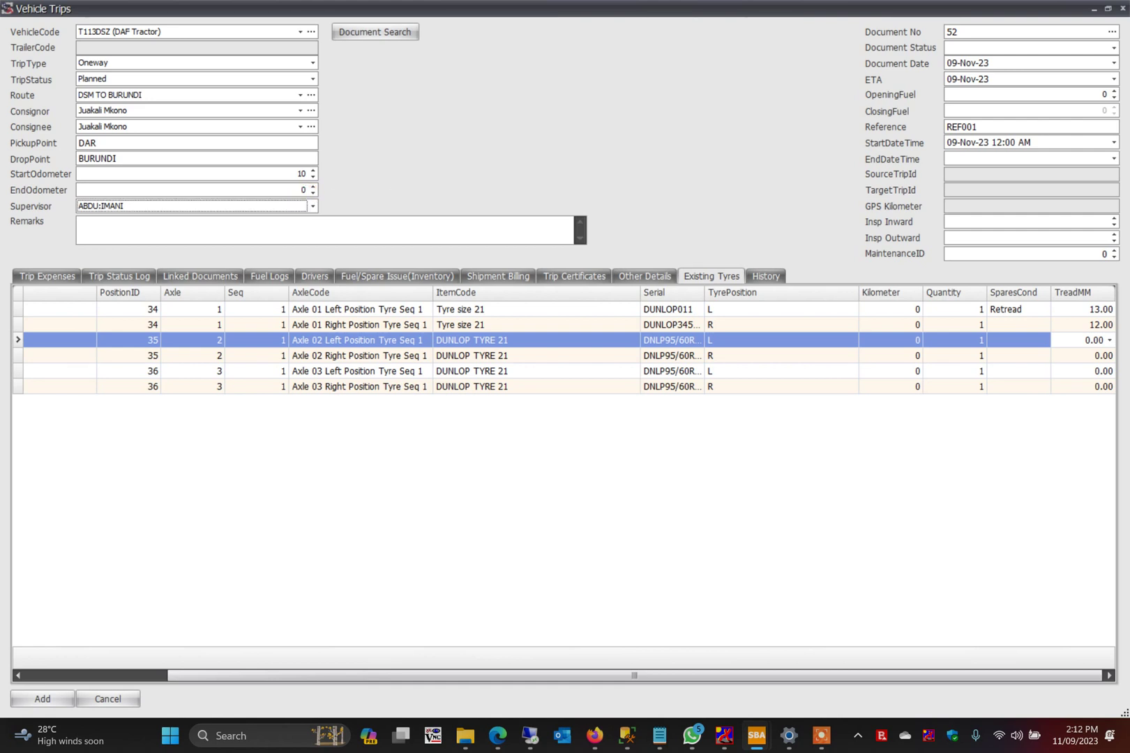
{"action": "left_click", "coordinate": [47, 701]}
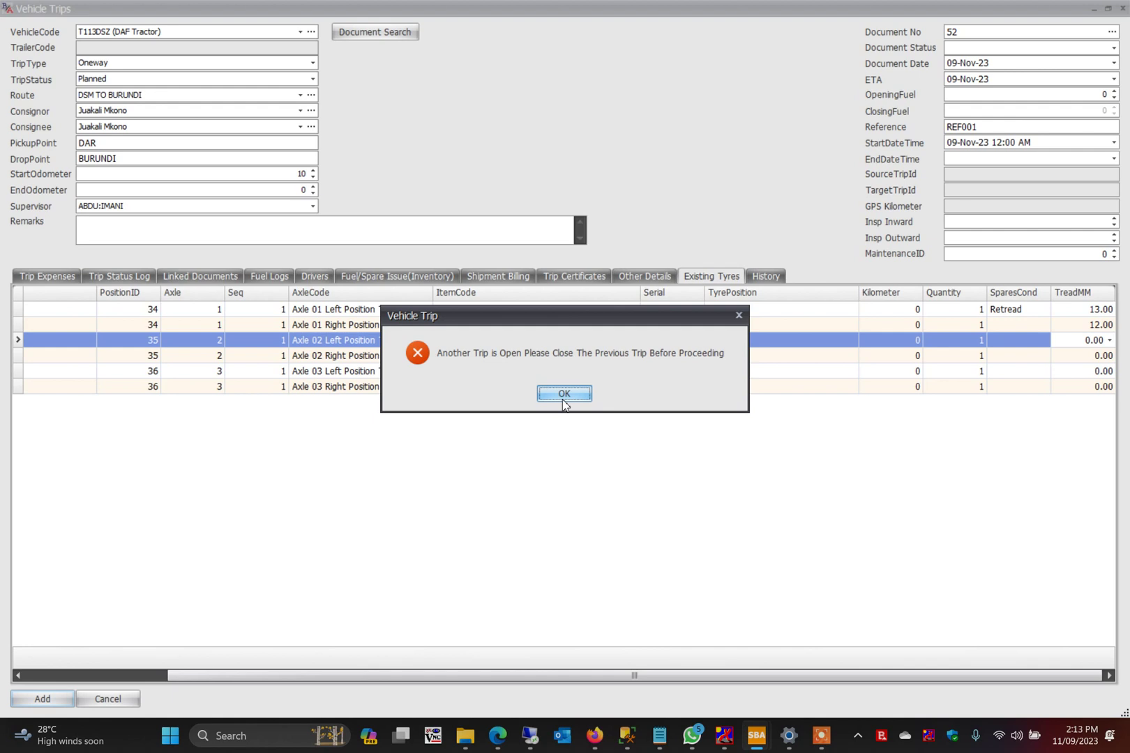
{"action": "left_click", "coordinate": [564, 395]}
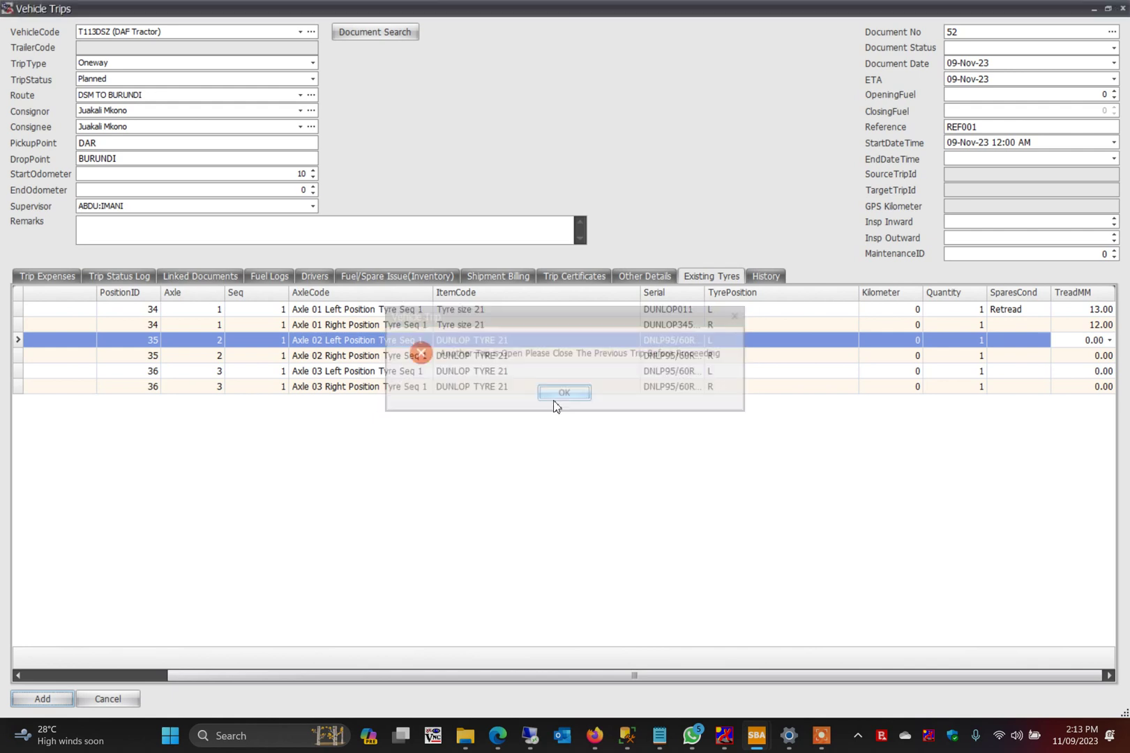
{"action": "left_click", "coordinate": [185, 32]}
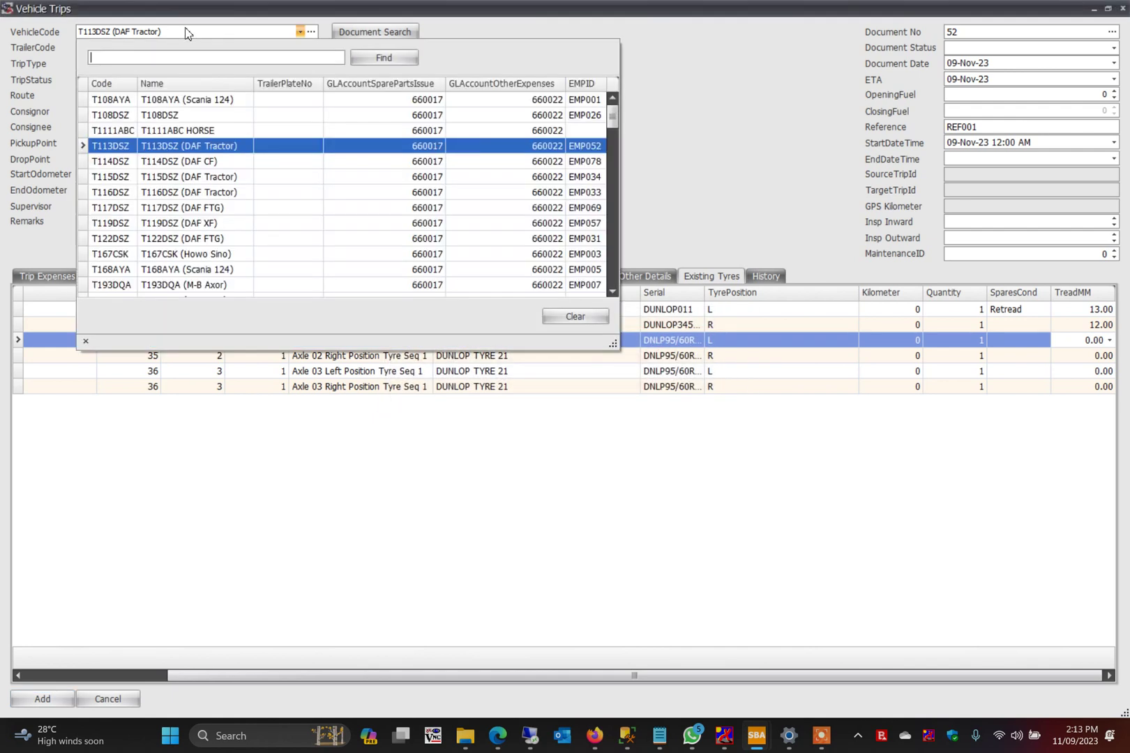
{"action": "left_click", "coordinate": [159, 114]}
{"action": "left_click", "coordinate": [46, 700]}
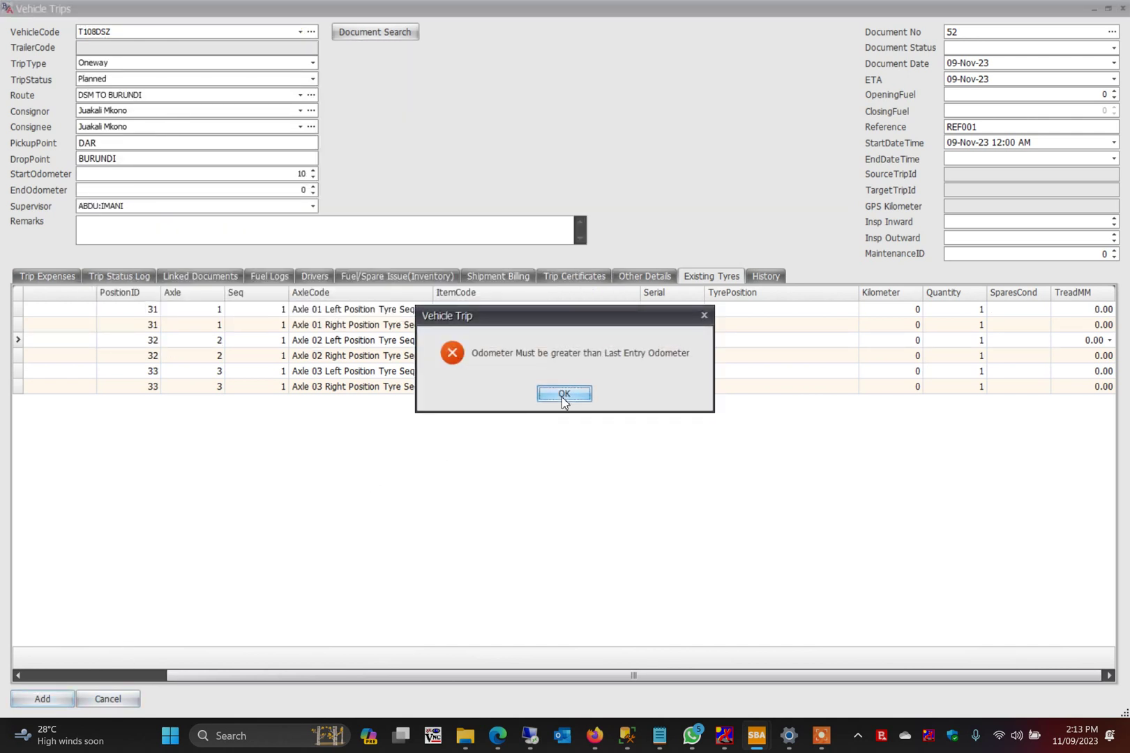
{"action": "left_click", "coordinate": [563, 394]}
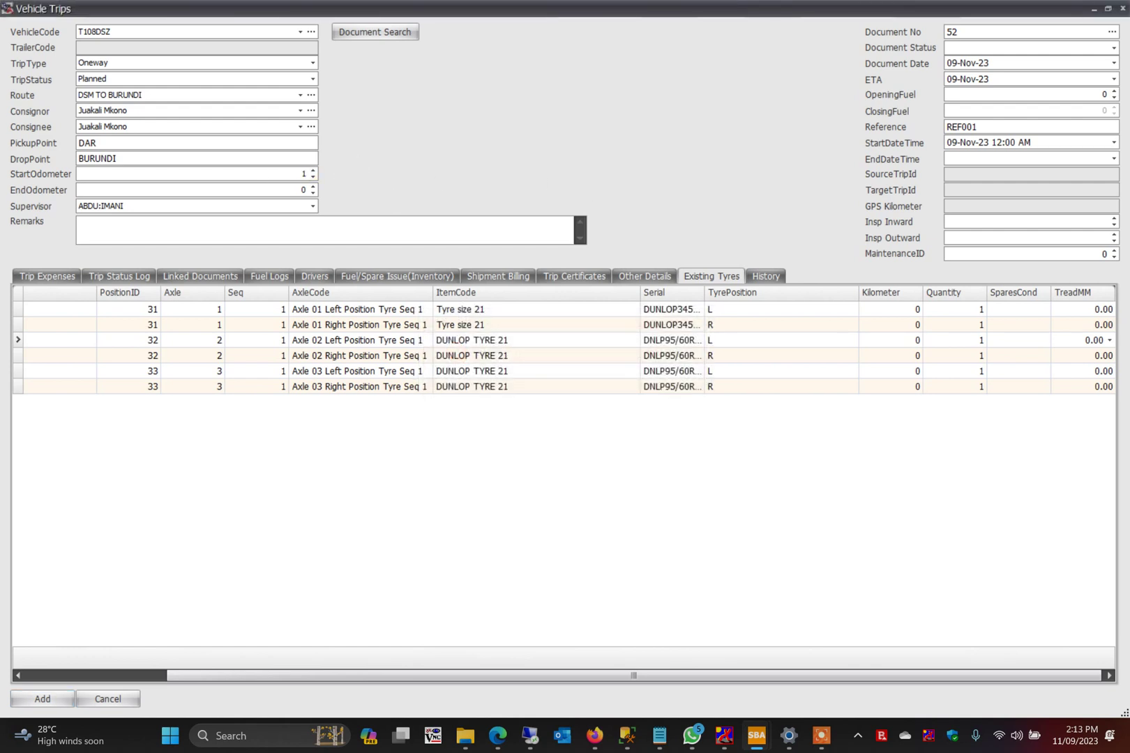
{"action": "left_click", "coordinate": [62, 704]}
{"action": "left_click", "coordinate": [568, 395]}
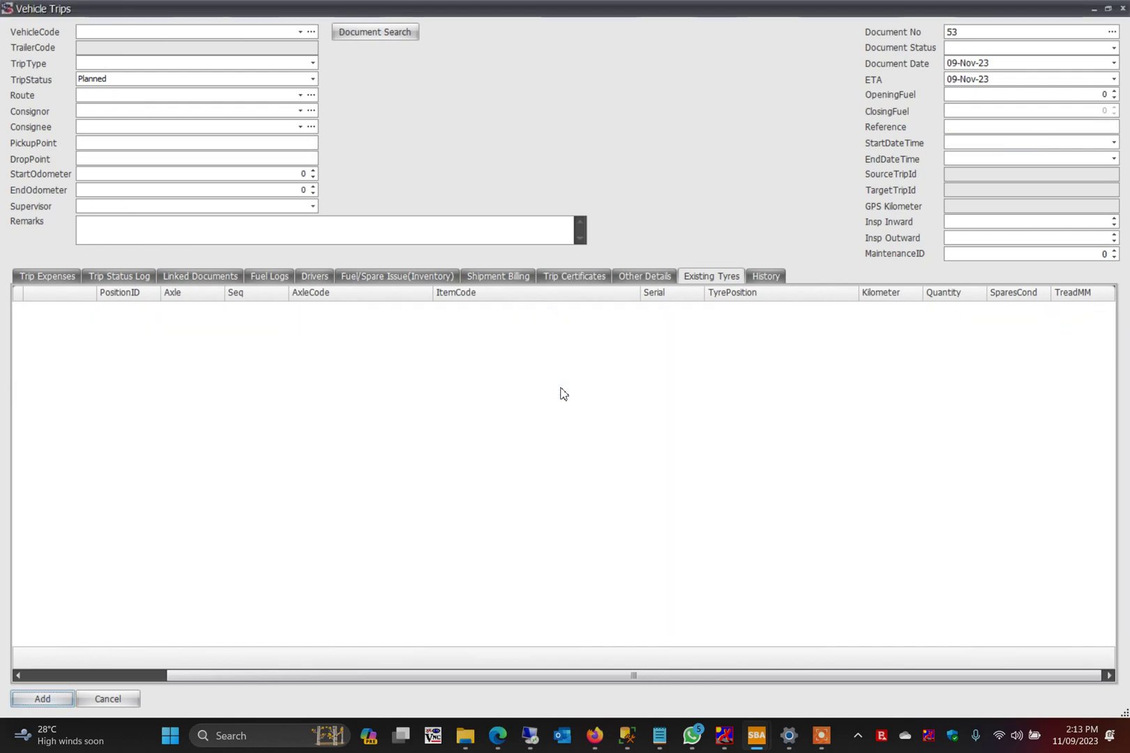
Leave the blank trip entry window and open the fleet Vehicle Trip transaction
{"action": "key", "text": "Escape"}
{"action": "left_click", "coordinate": [635, 27]}
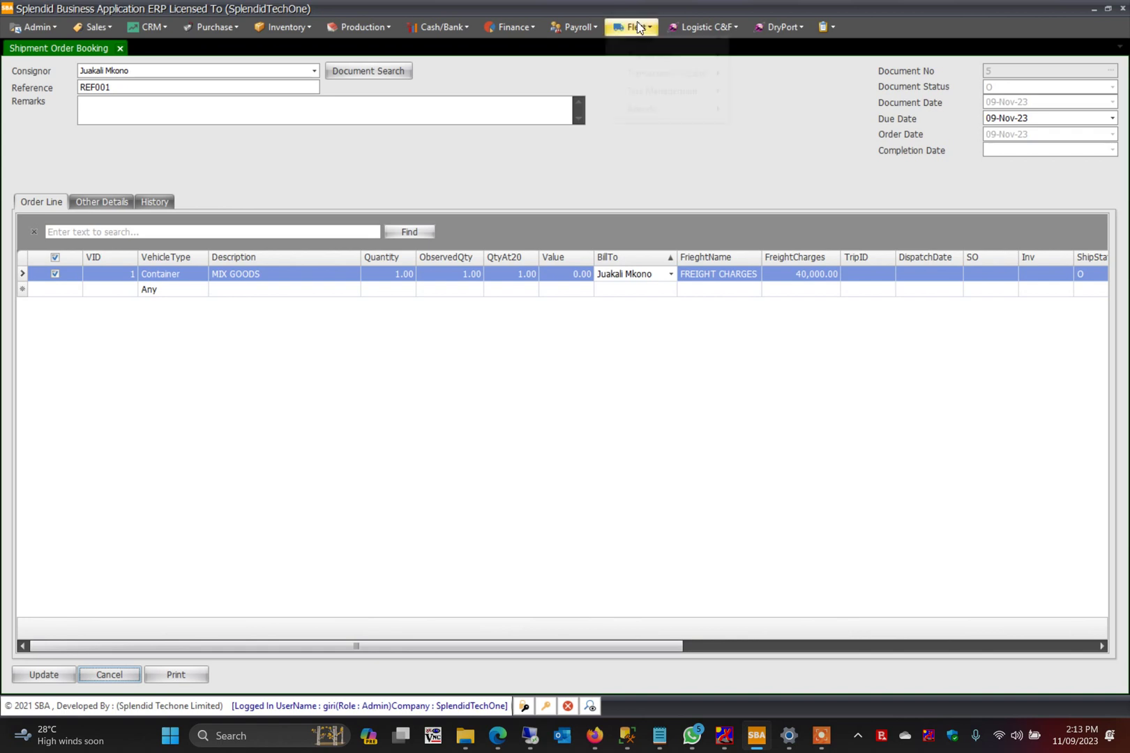
{"action": "mouse_move", "coordinate": [676, 67]}
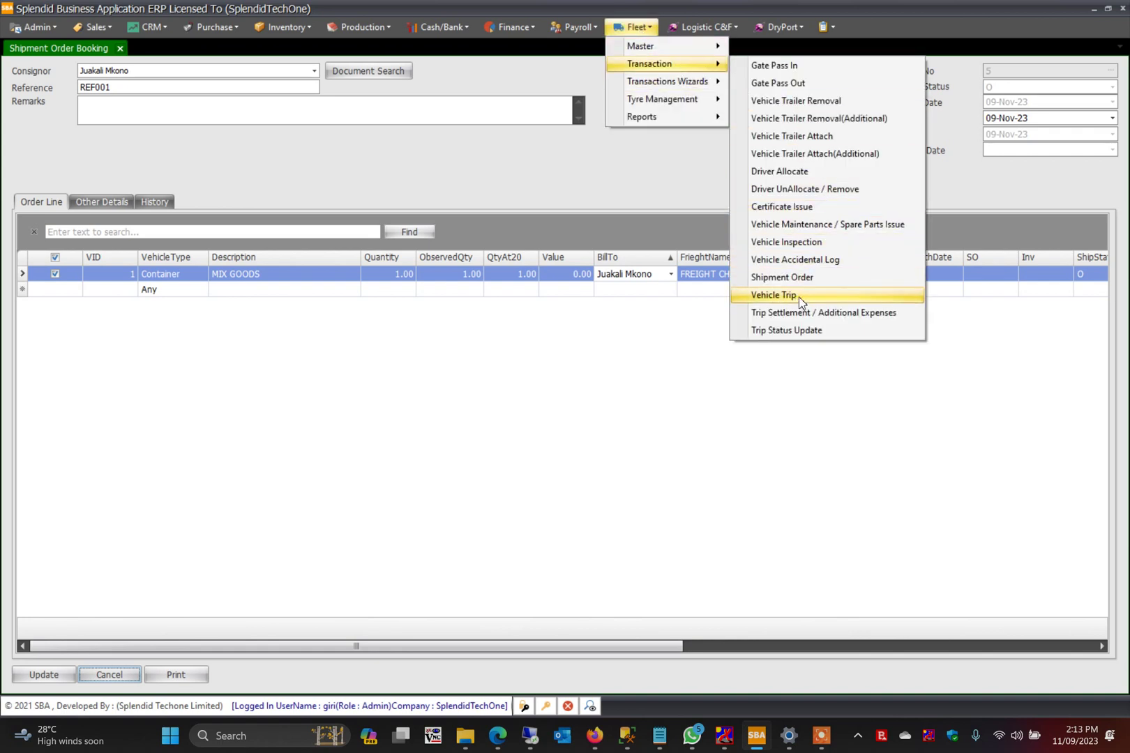
{"action": "left_click", "coordinate": [806, 295]}
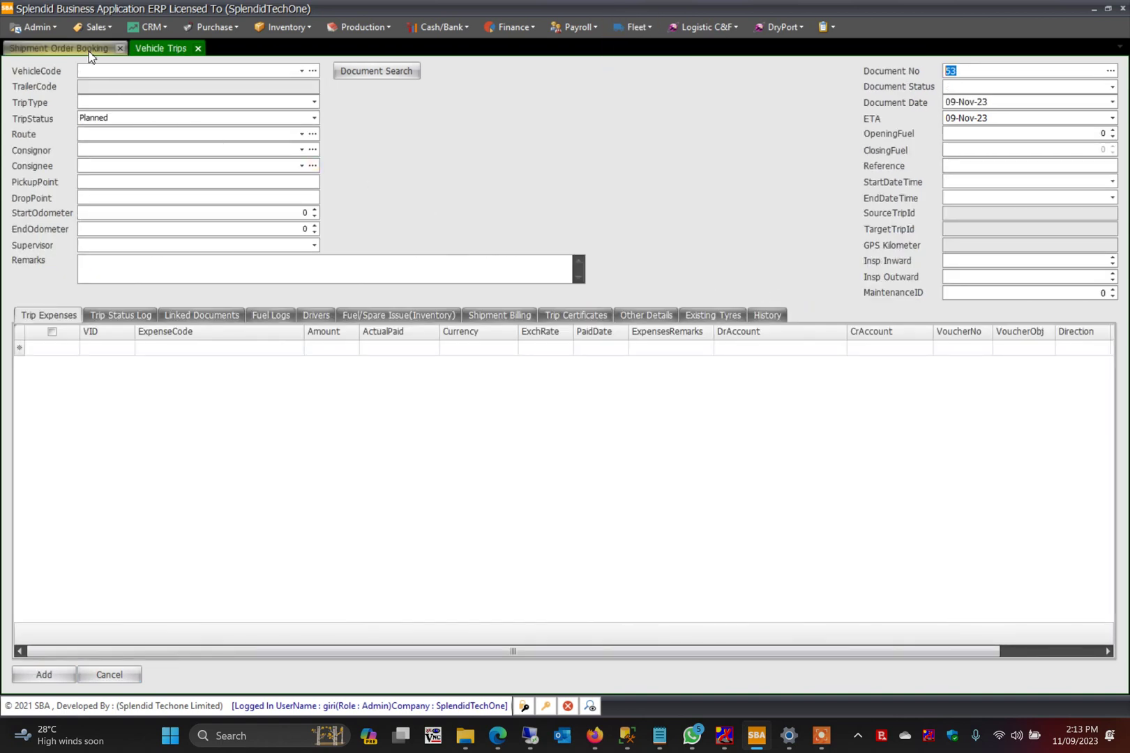
Refresh the shipment order booking and review the MIX GOODS order line's trip and status details
{"action": "left_click", "coordinate": [66, 48]}
{"action": "right_click", "coordinate": [614, 173]}
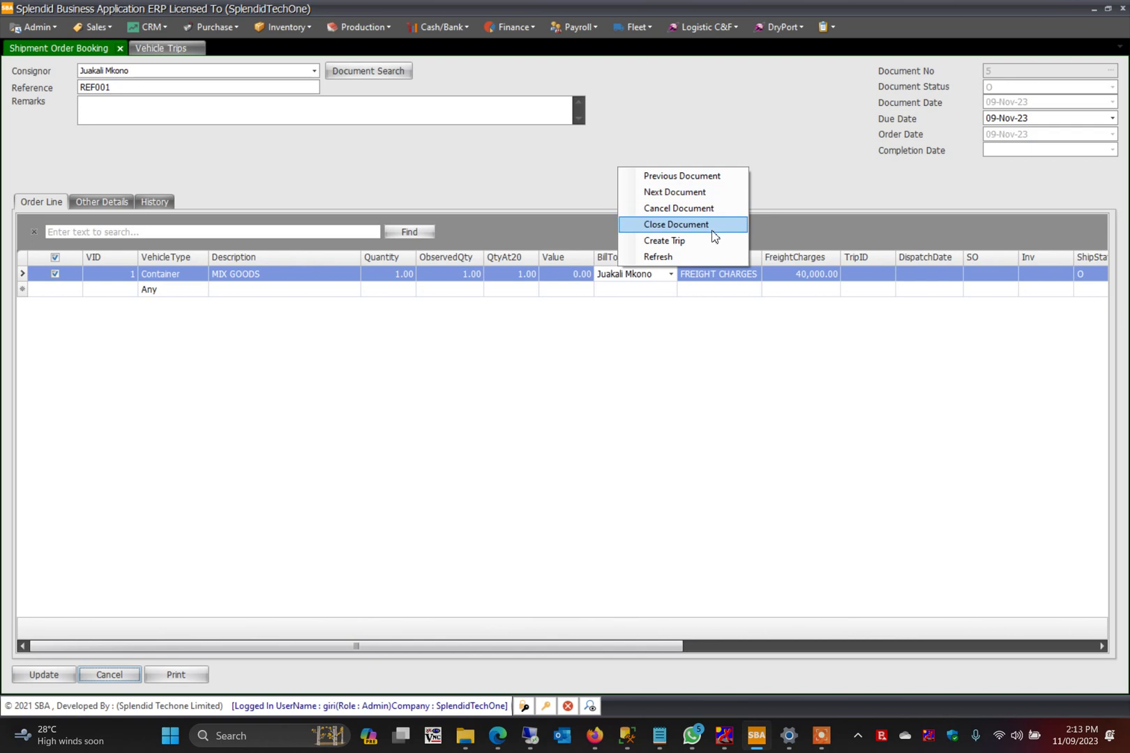
{"action": "left_click", "coordinate": [689, 262]}
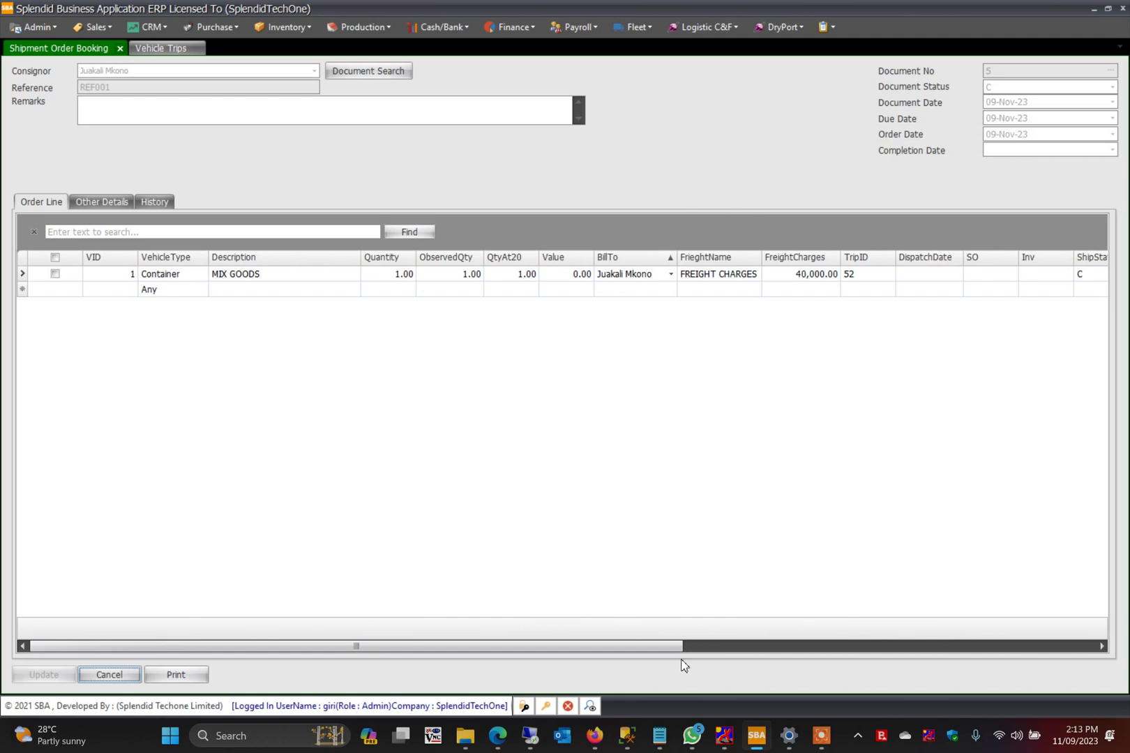
{"action": "left_click_drag", "start_coordinate": [641, 648], "coordinate": [4, 622]}
Load the newly added vehicle trip and issue its fuel and accommodation expenses by posting the journal voucher
{"action": "left_click", "coordinate": [161, 47]}
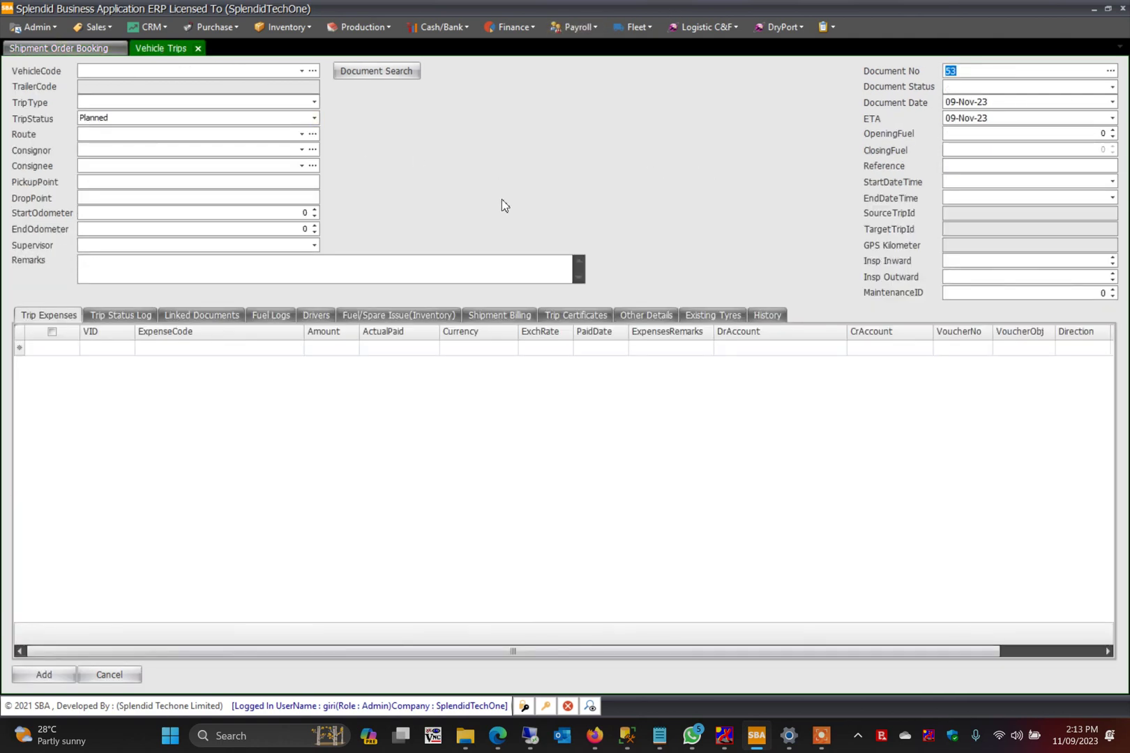
{"action": "key", "text": "Page_Up"}
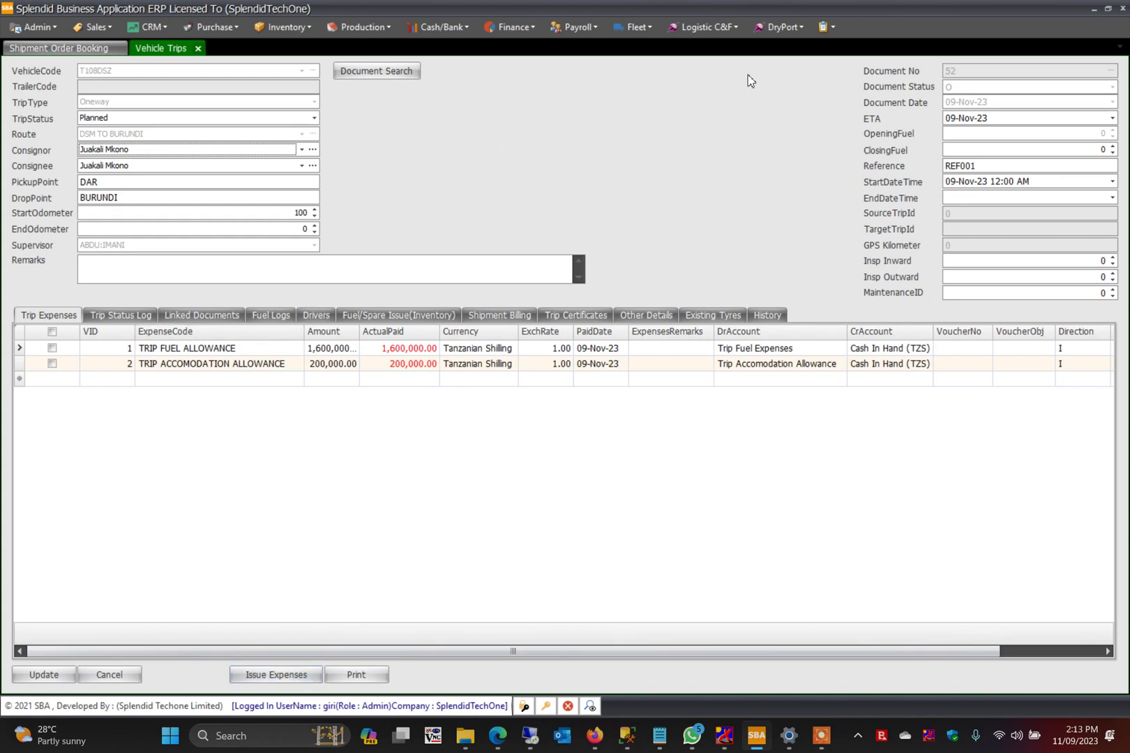
{"action": "right_click", "coordinate": [635, 68]}
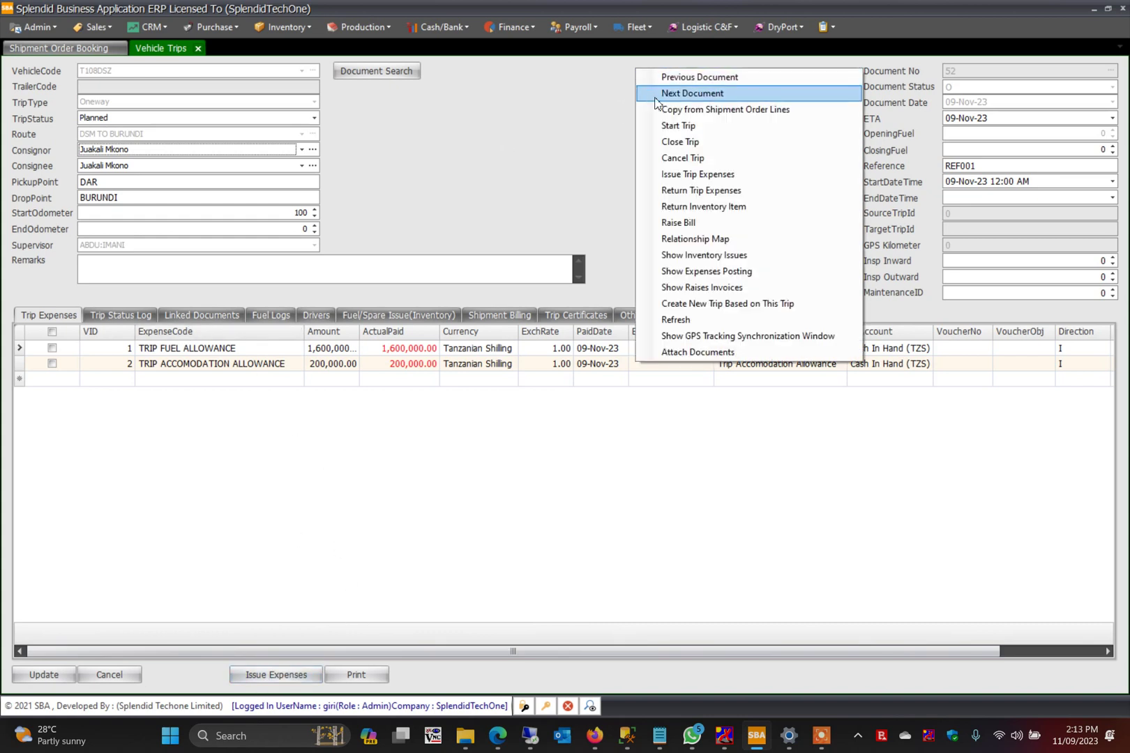
{"action": "left_click", "coordinate": [722, 183]}
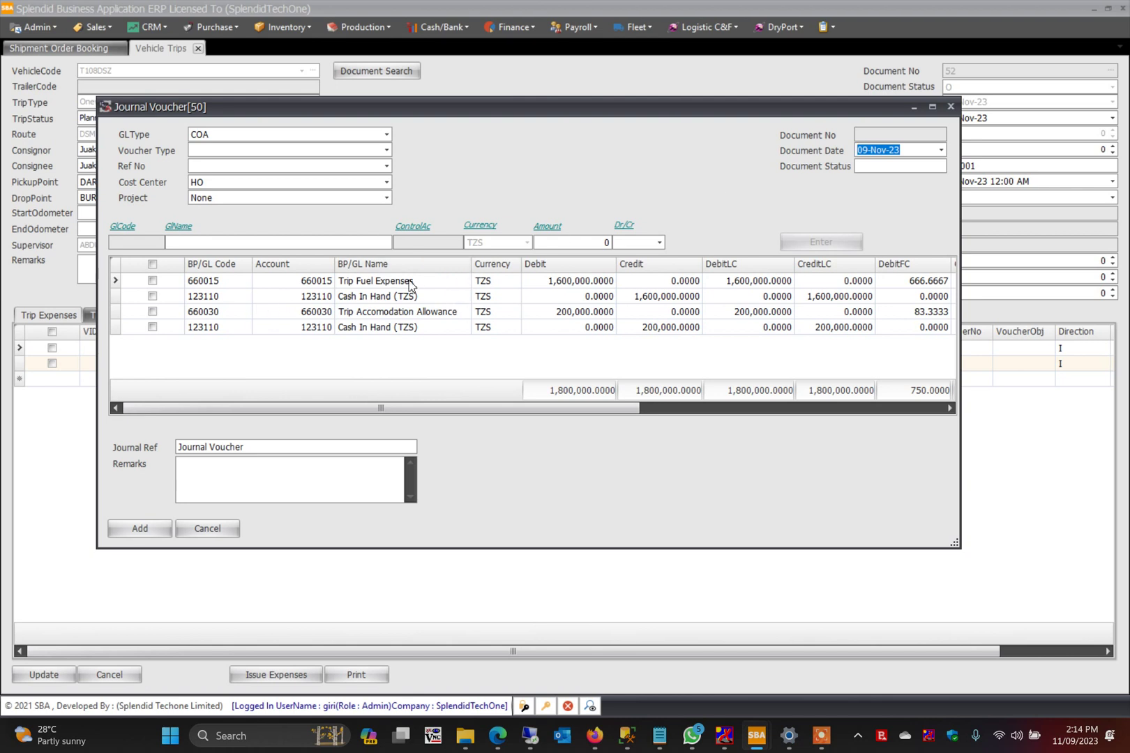
{"action": "left_click_drag", "start_coordinate": [527, 112], "coordinate": [968, 124]}
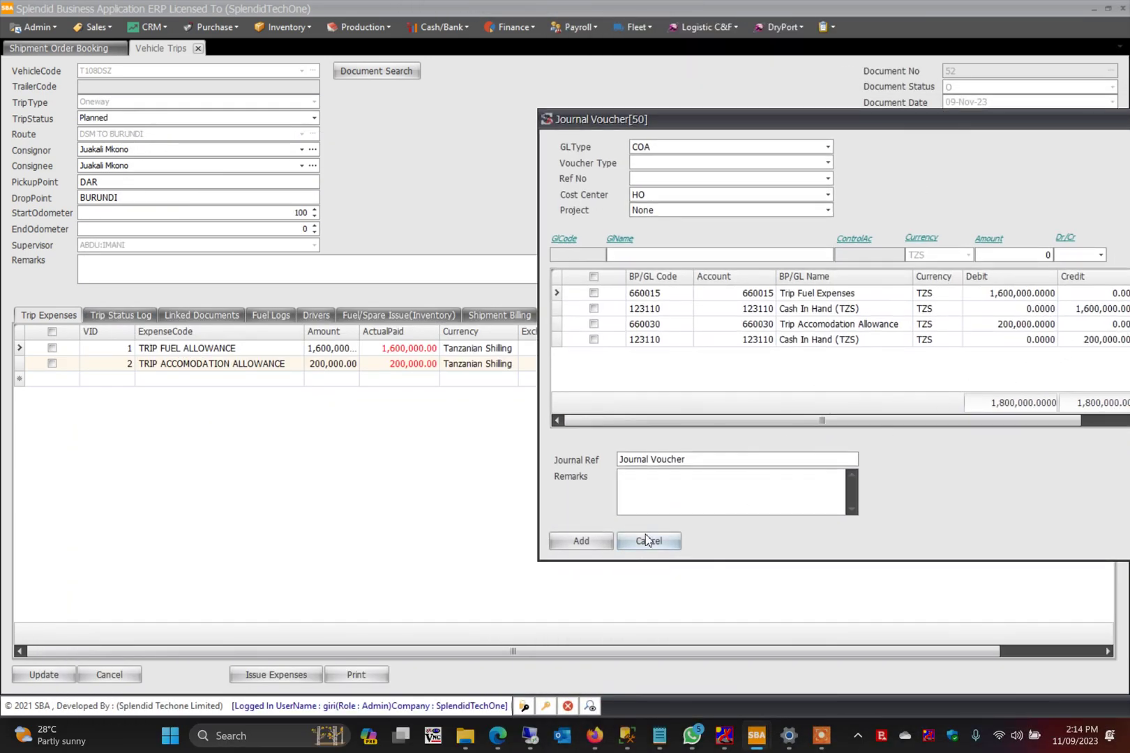
{"action": "left_click", "coordinate": [580, 541]}
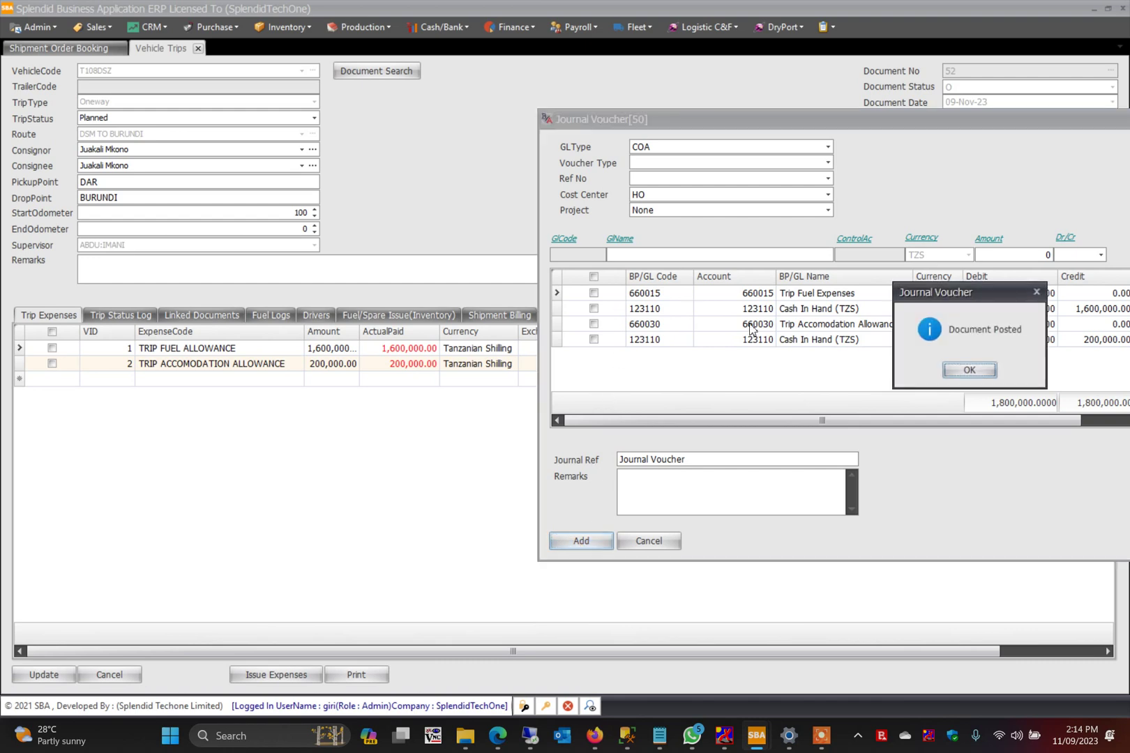
{"action": "left_click", "coordinate": [968, 370]}
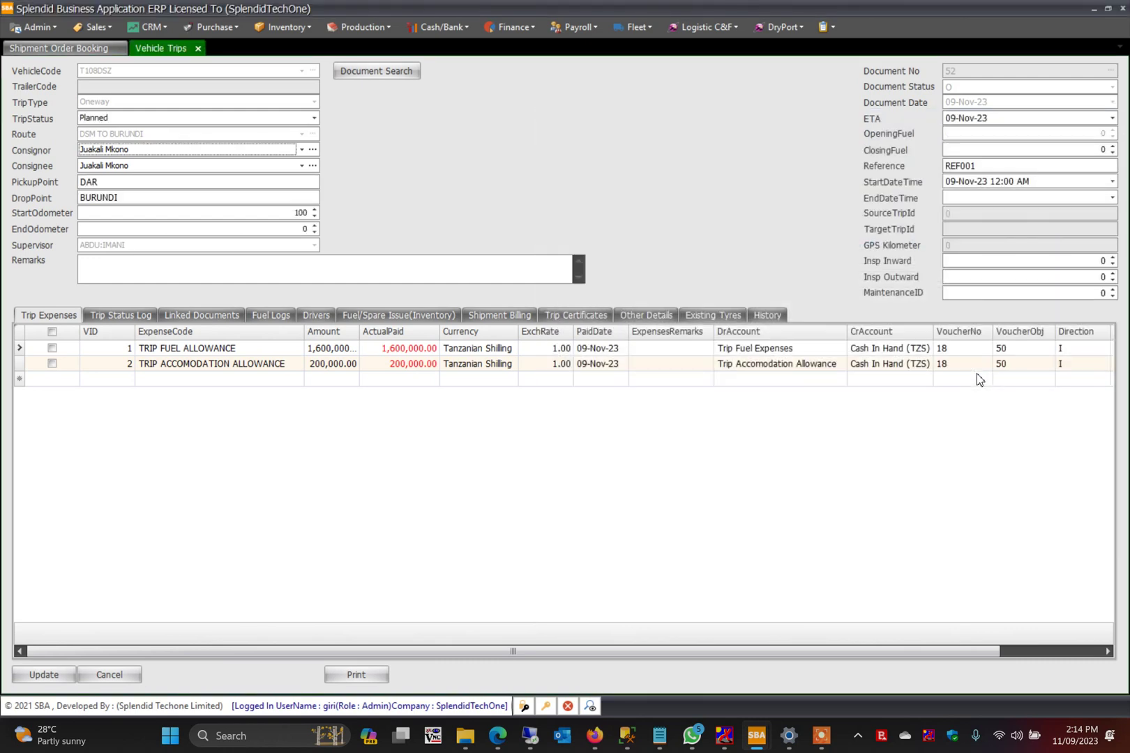
{"action": "left_click_drag", "start_coordinate": [738, 650], "coordinate": [995, 664]}
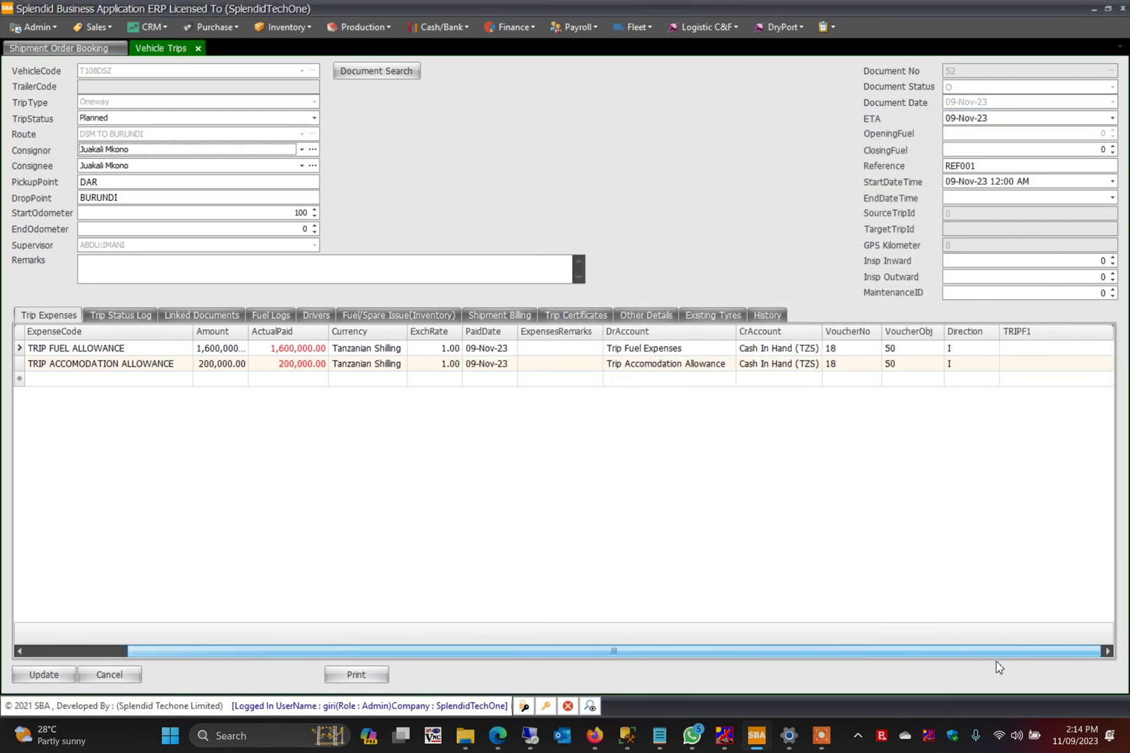
{"action": "left_click", "coordinate": [893, 352]}
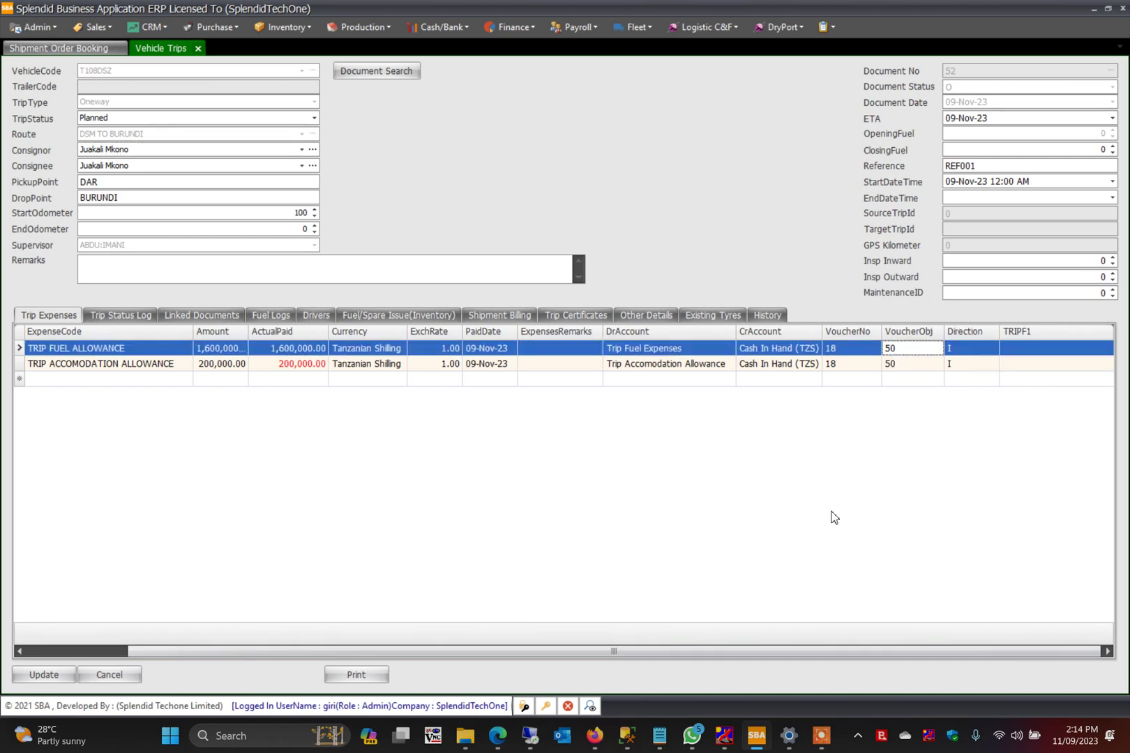
Try to raise the bill for the trip's shipment billing line as a sales invoice, and discard the invoice
{"action": "left_click", "coordinate": [499, 314]}
{"action": "right_click", "coordinate": [653, 140]}
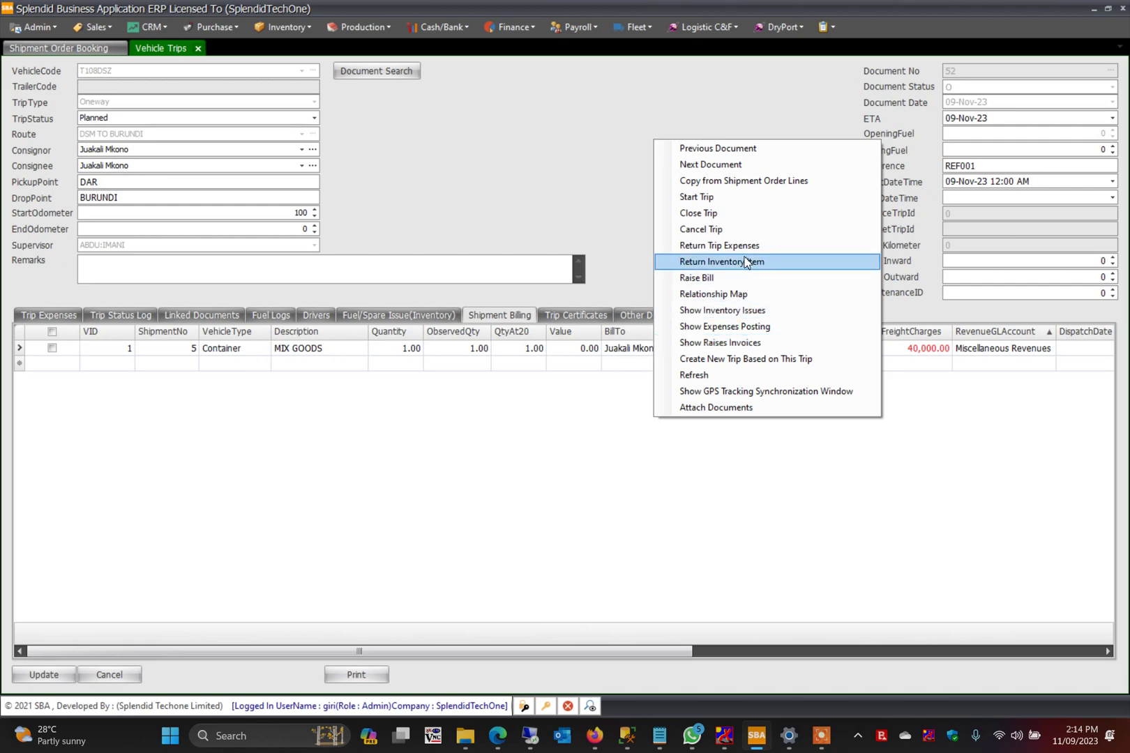
{"action": "left_click", "coordinate": [697, 277]}
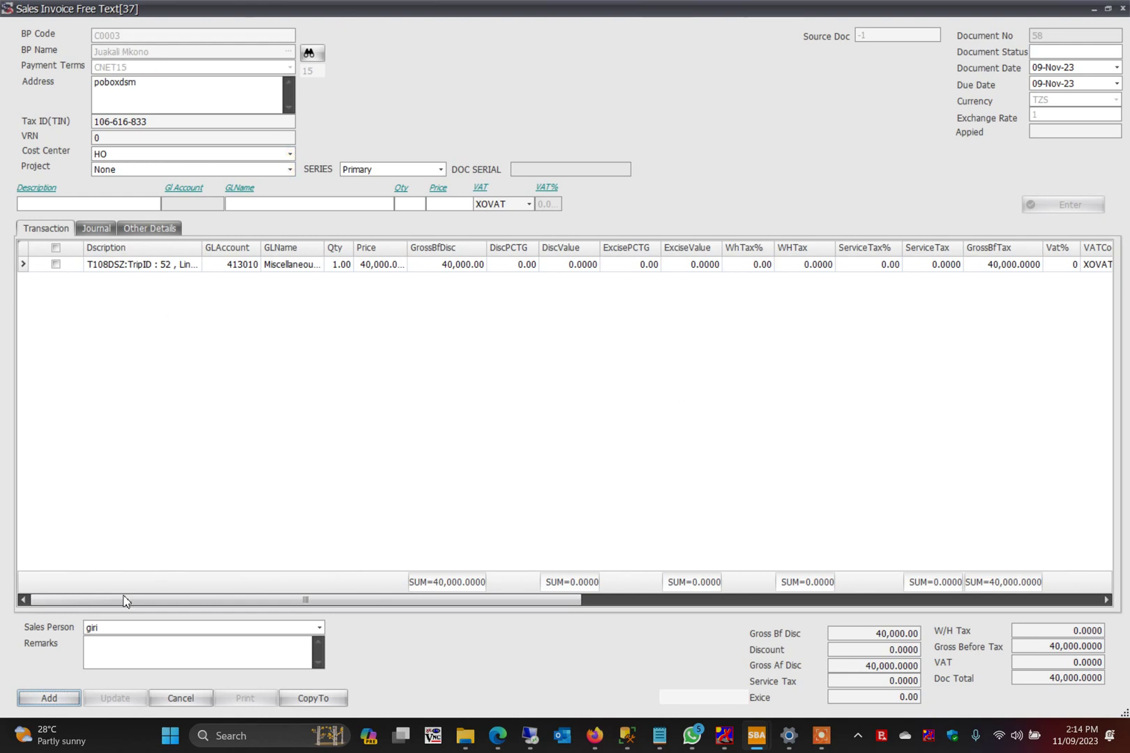
{"action": "left_click", "coordinate": [60, 692]}
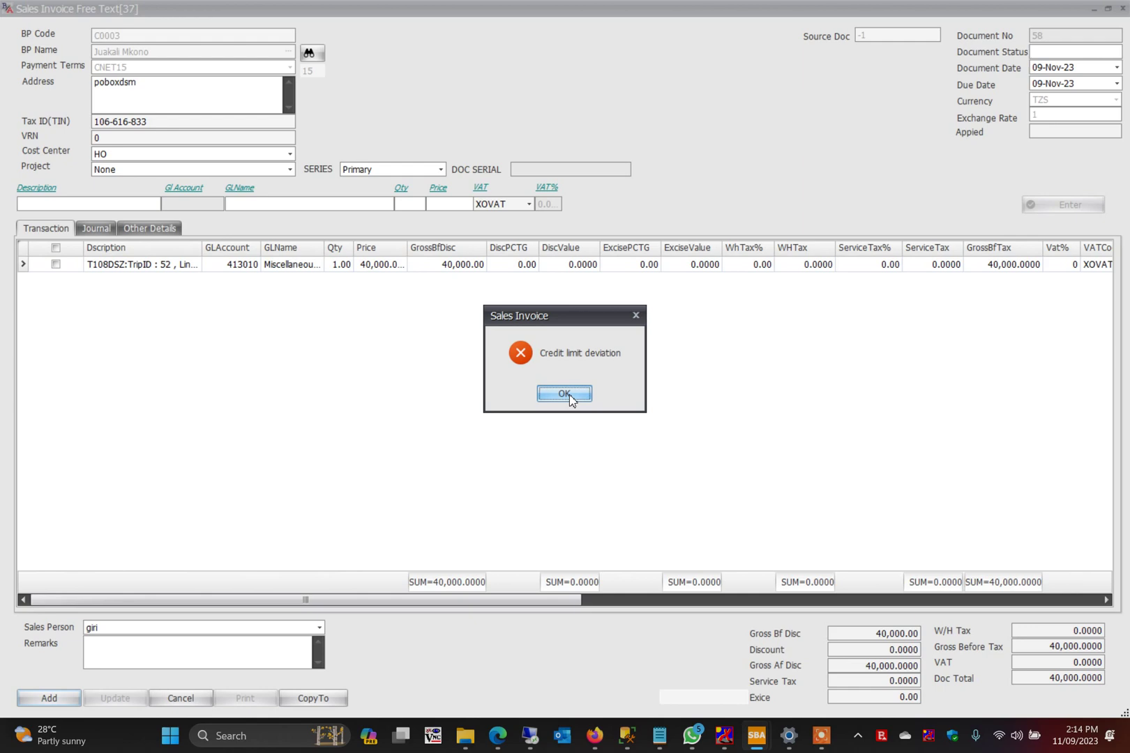
{"action": "left_click", "coordinate": [564, 394]}
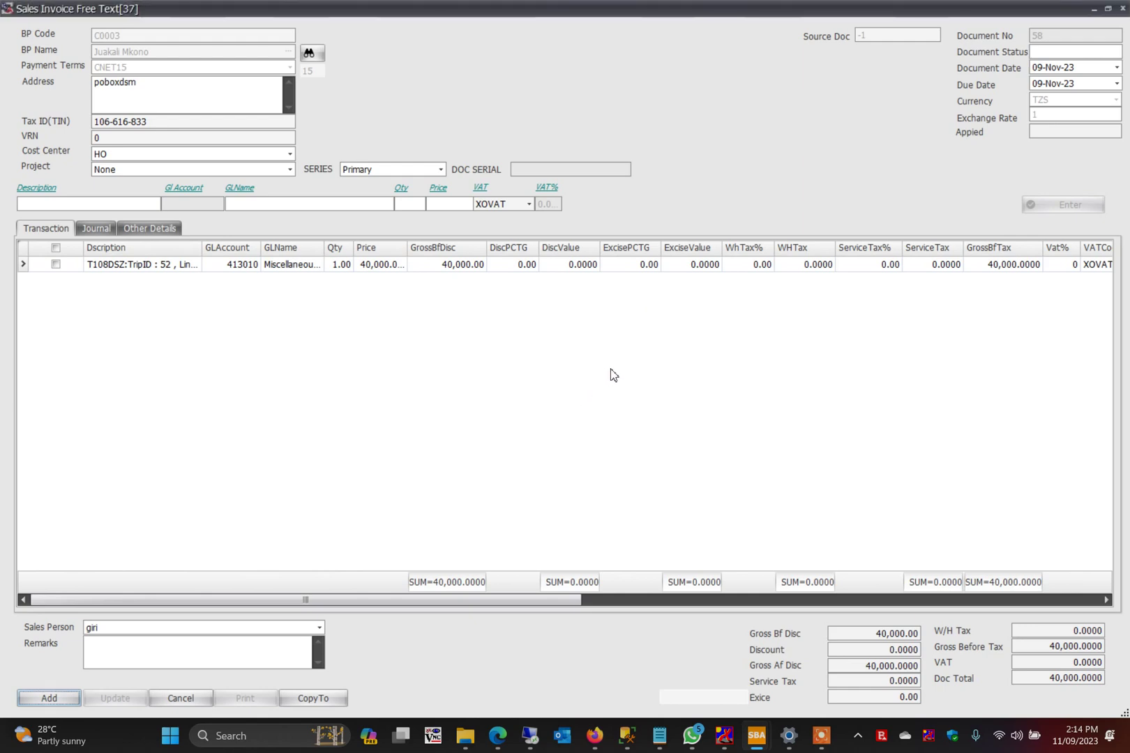
{"action": "key", "text": "Escape"}
{"action": "left_click", "coordinate": [536, 388]}
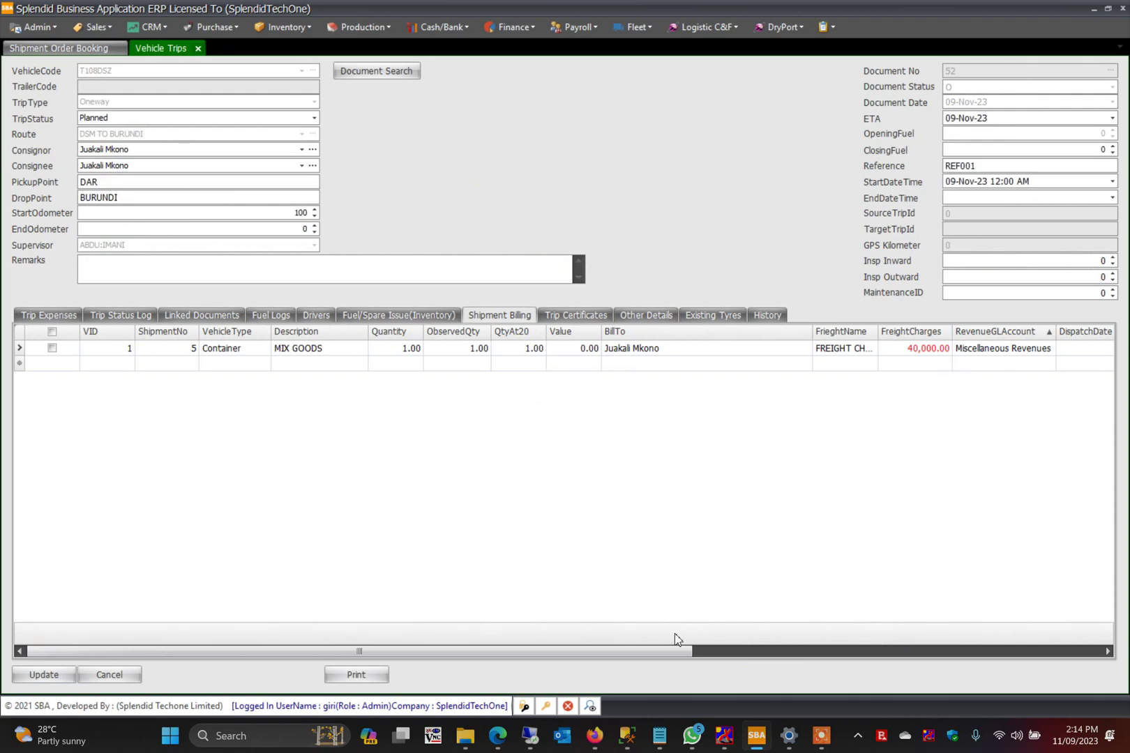
Try to change the MIX GOODS line's bill-to to the customer listed directly before the current one, and update the trip
{"action": "left_click_drag", "start_coordinate": [680, 651], "coordinate": [1100, 635]}
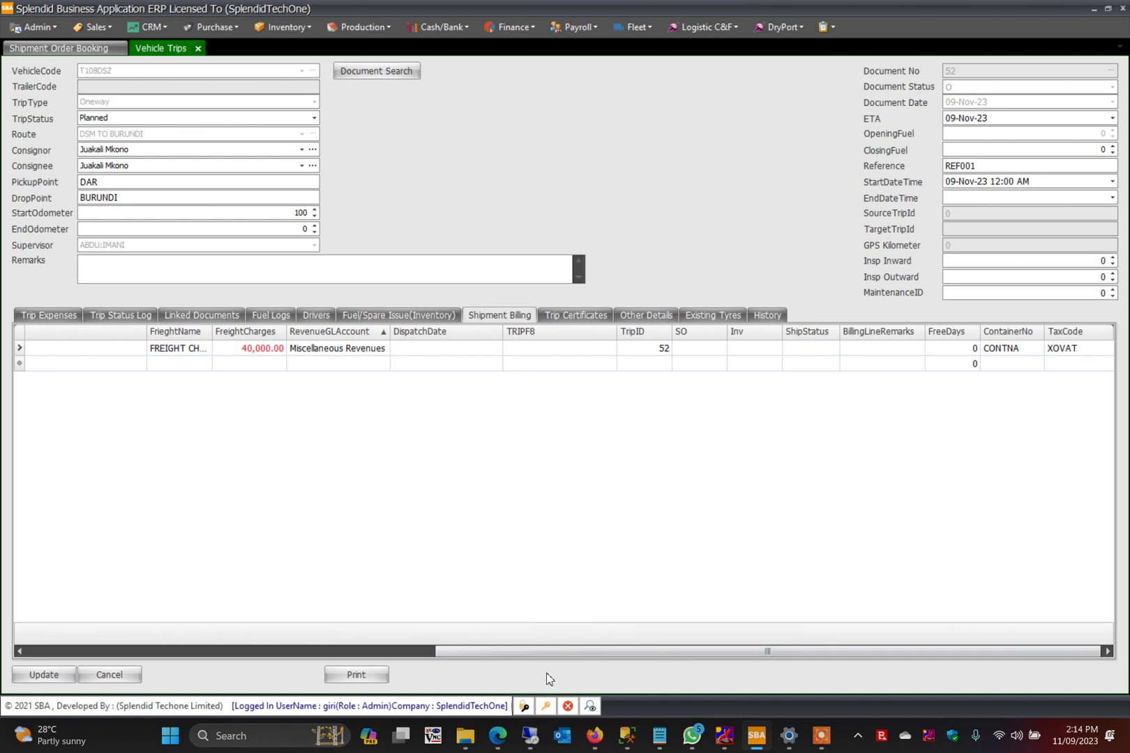
{"action": "left_click_drag", "start_coordinate": [574, 651], "coordinate": [314, 631]}
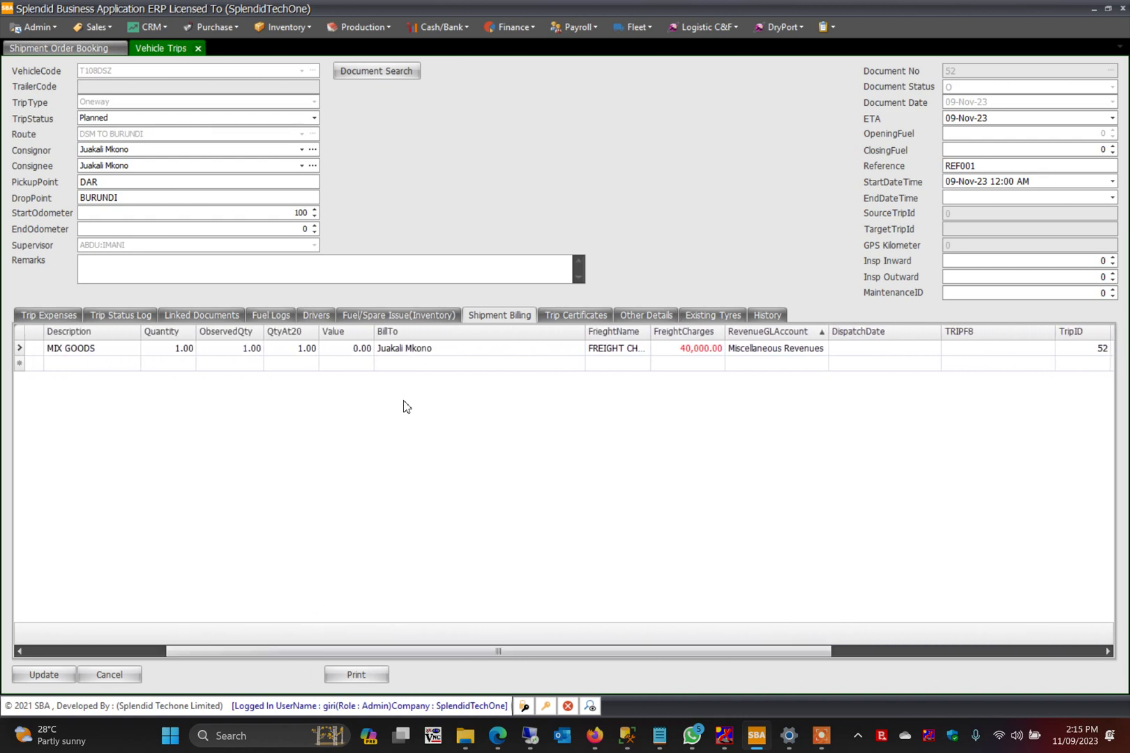
{"action": "left_click", "coordinate": [444, 349]}
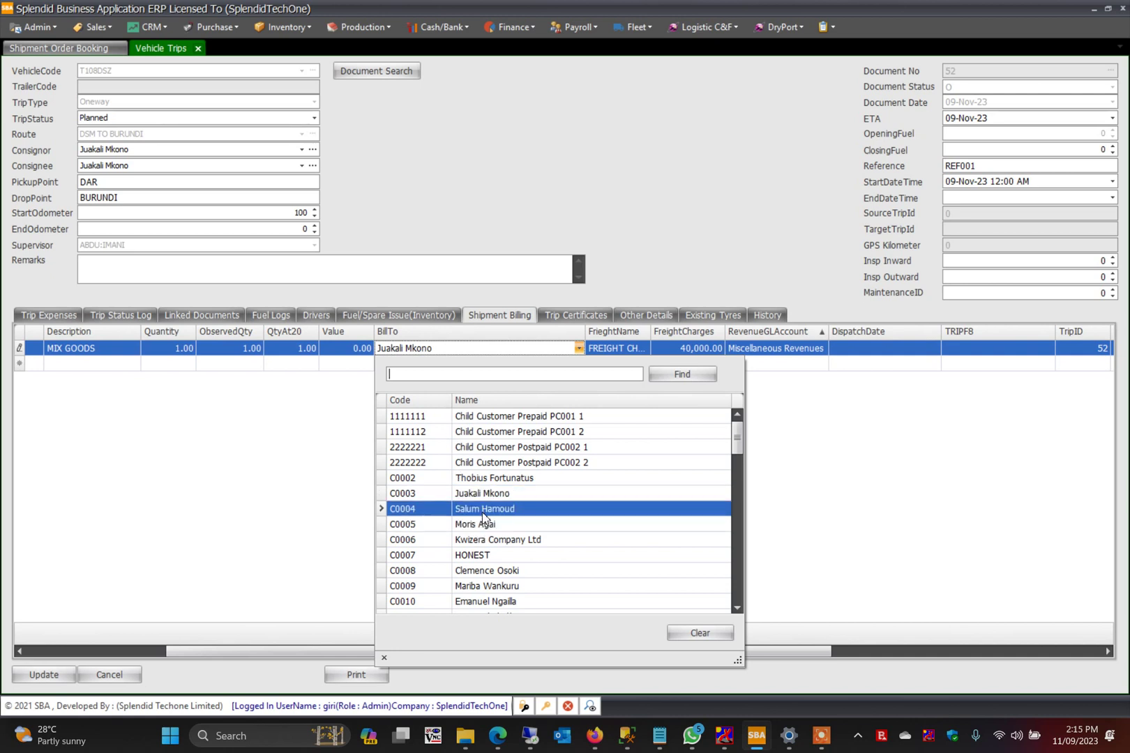
{"action": "left_click", "coordinate": [485, 479]}
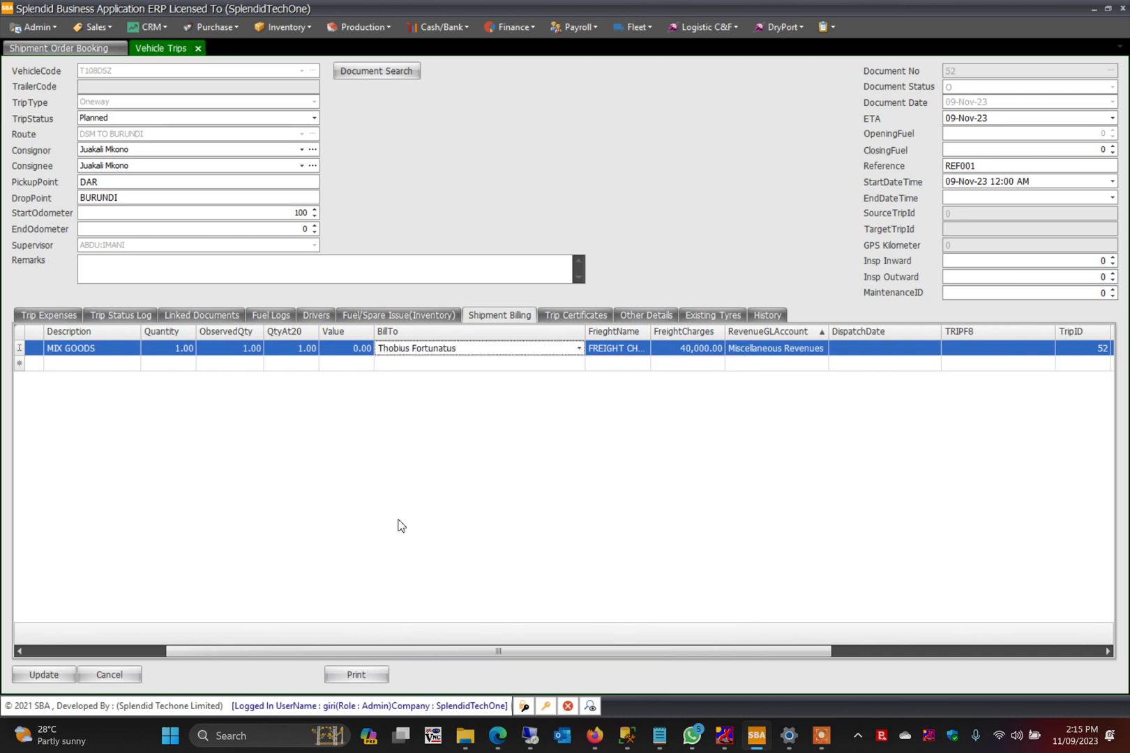
{"action": "left_click", "coordinate": [44, 674]}
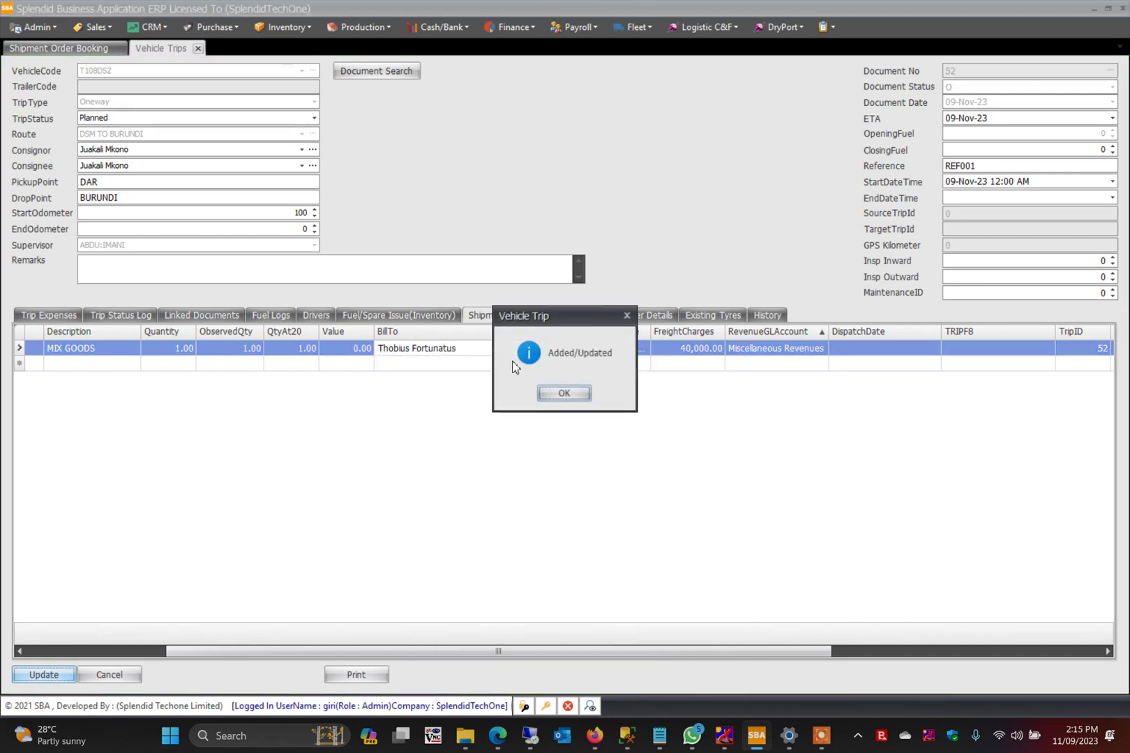
{"action": "left_click", "coordinate": [560, 389]}
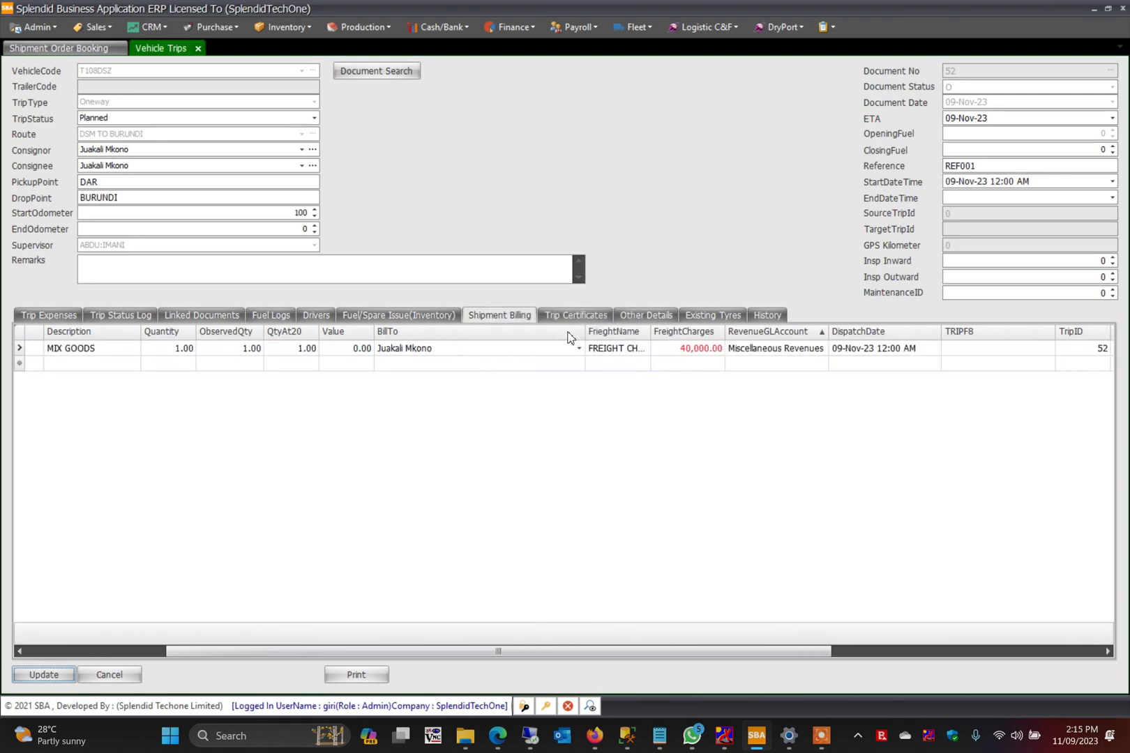
Try again to raise the trip's shipment bill as a sales invoice, and discard the unsaved invoice
{"action": "right_click", "coordinate": [611, 106]}
{"action": "left_click", "coordinate": [653, 238]}
{"action": "left_click", "coordinate": [49, 698]}
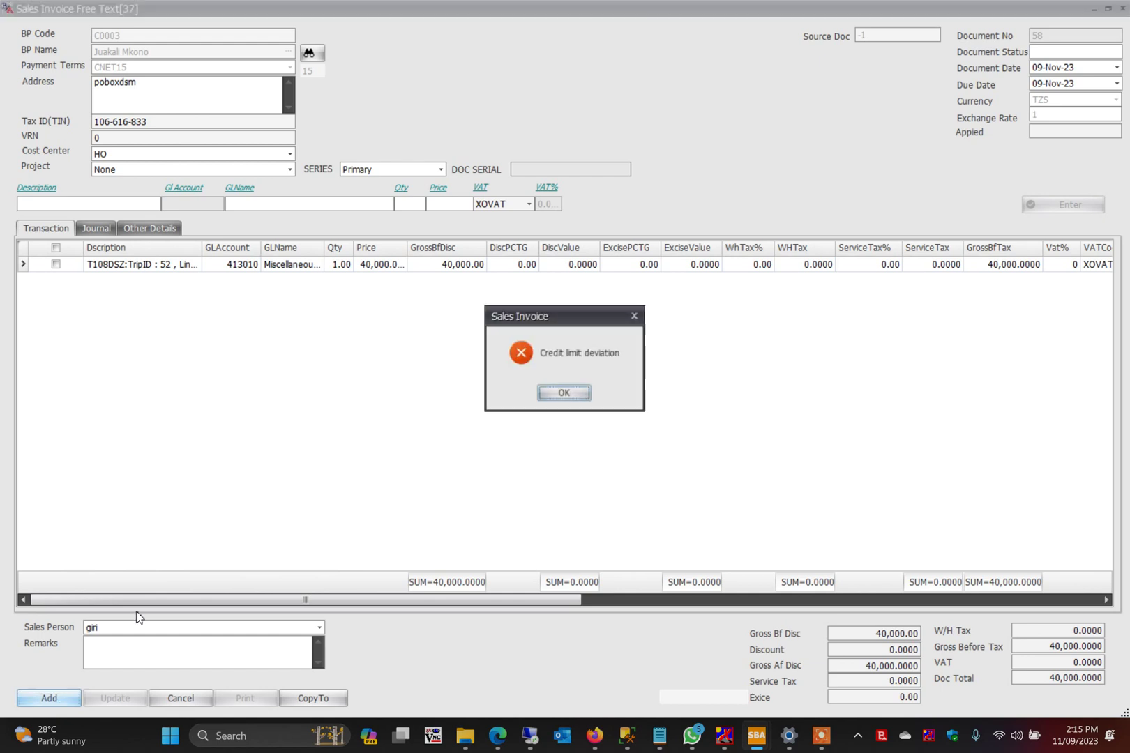
{"action": "left_click", "coordinate": [564, 394]}
{"action": "key", "text": "Escape"}
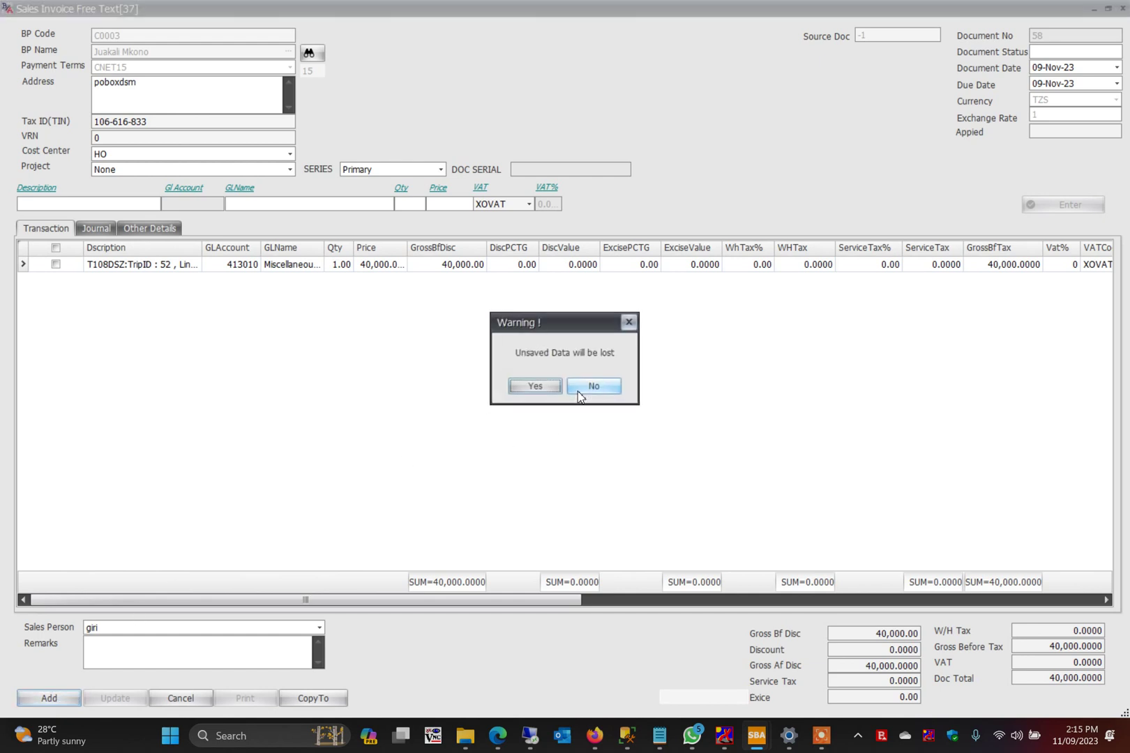
{"action": "left_click", "coordinate": [539, 385]}
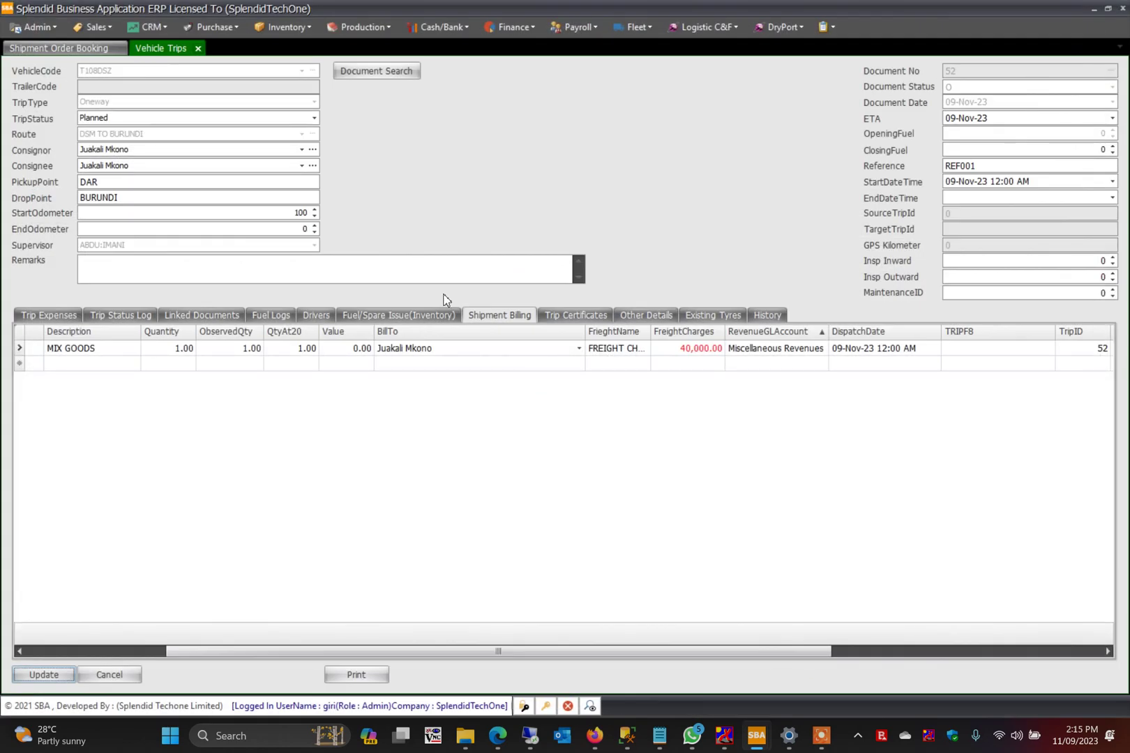
Open the business partner master, and check the customer on the shipment order booking and the vehicle trip
{"action": "left_click", "coordinate": [33, 27]}
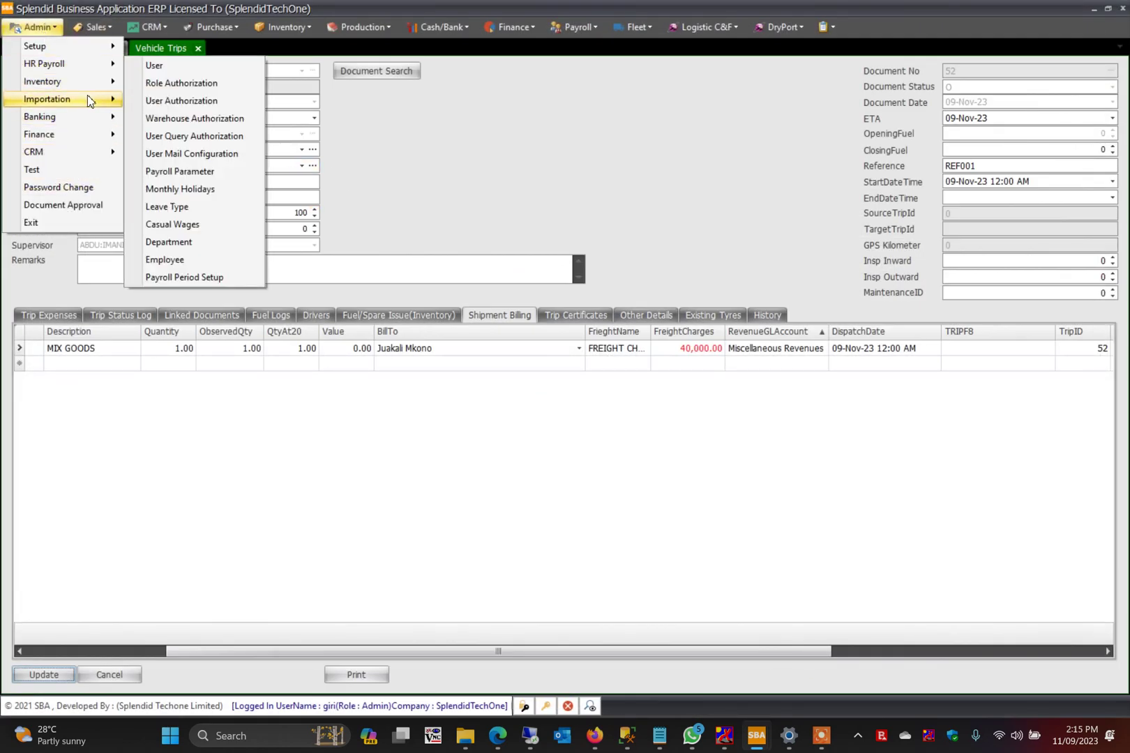
{"action": "mouse_move", "coordinate": [77, 119]}
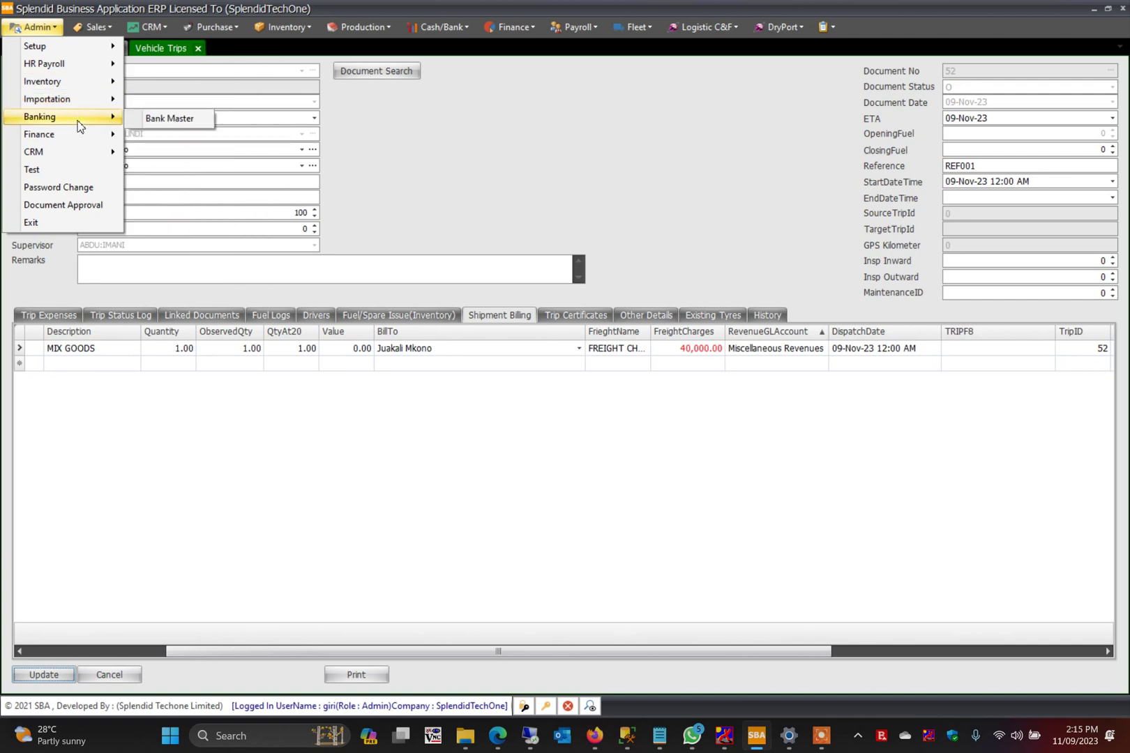
{"action": "left_click", "coordinate": [194, 140]}
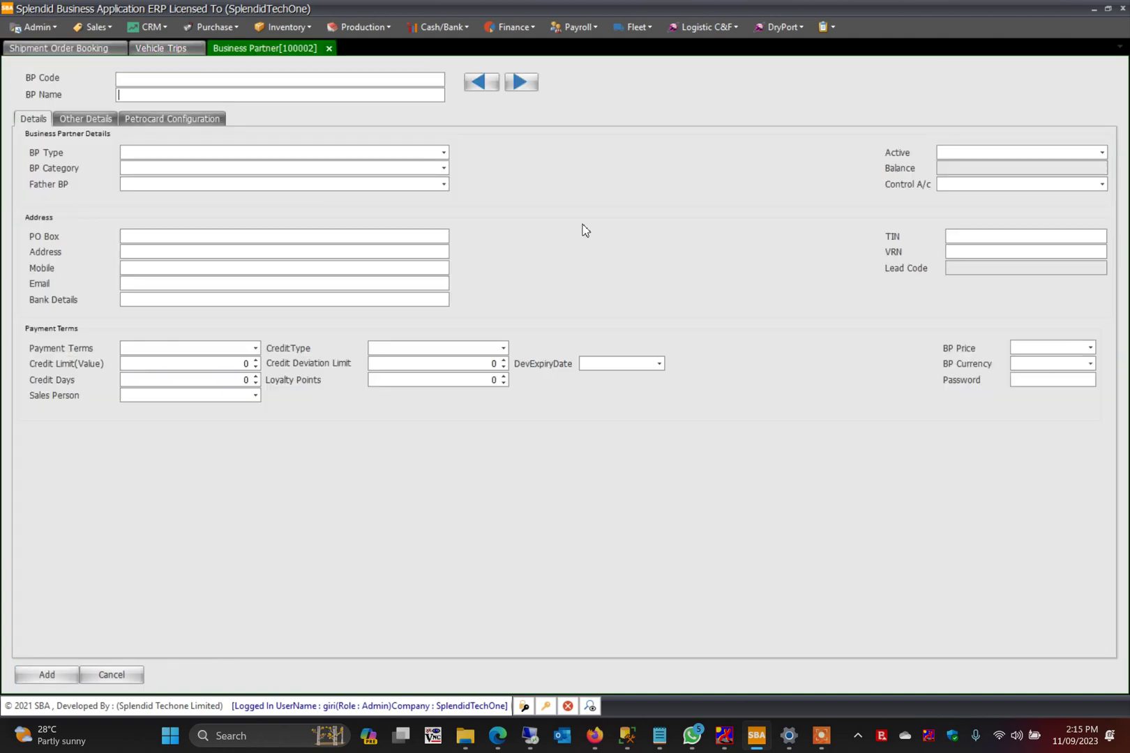
{"action": "left_click", "coordinate": [82, 49]}
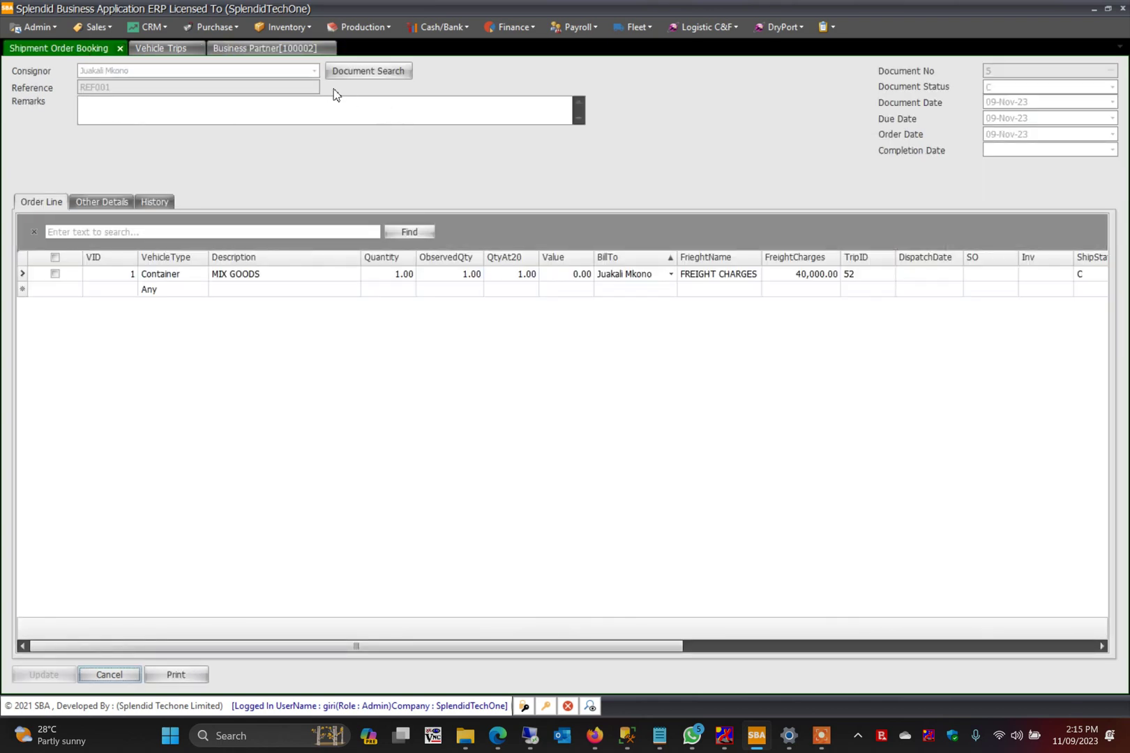
{"action": "left_click", "coordinate": [270, 49]}
{"action": "left_click", "coordinate": [164, 50]}
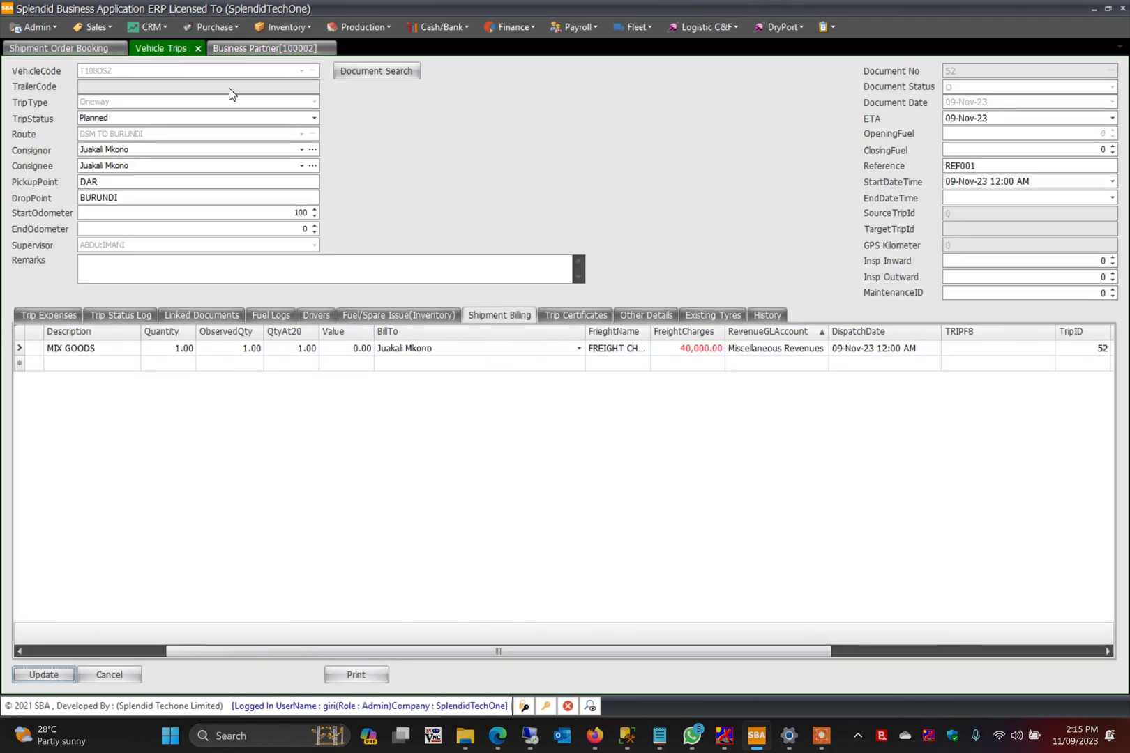
{"action": "left_click", "coordinate": [246, 50]}
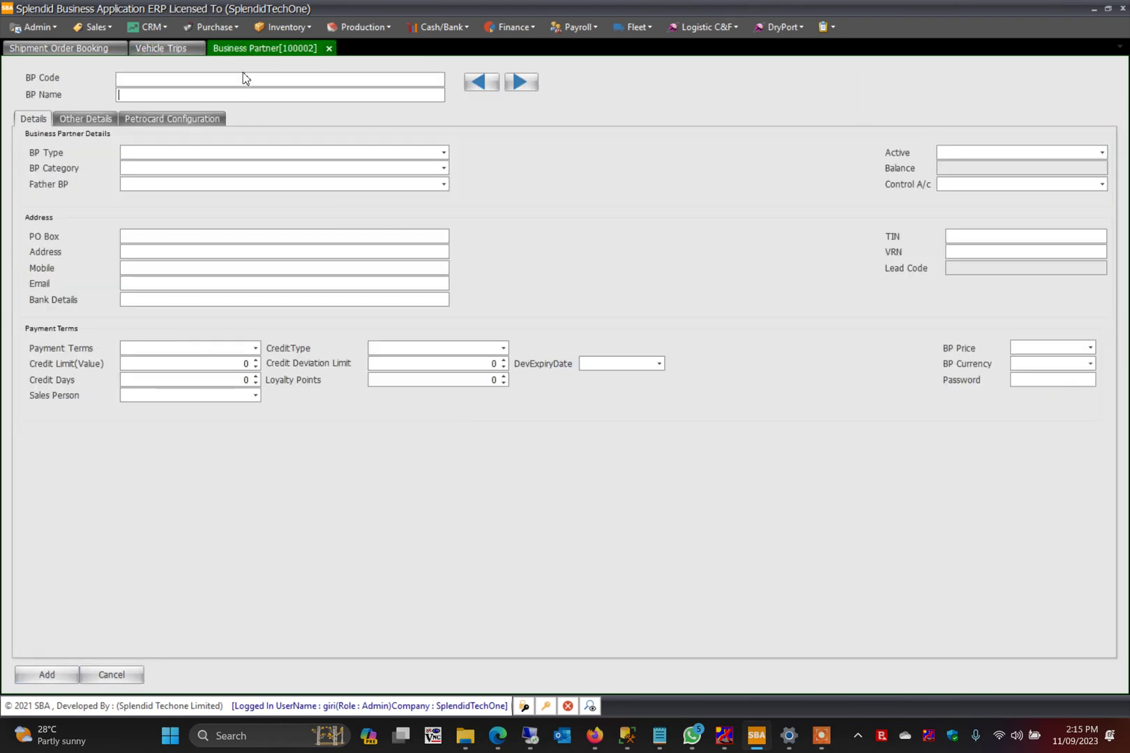
Load the trip's customer in the business partner master, set its credit limit to 500,000,000, and update the record
{"action": "type", "text": "JUK"}
{"action": "key", "text": "BackSpace"}
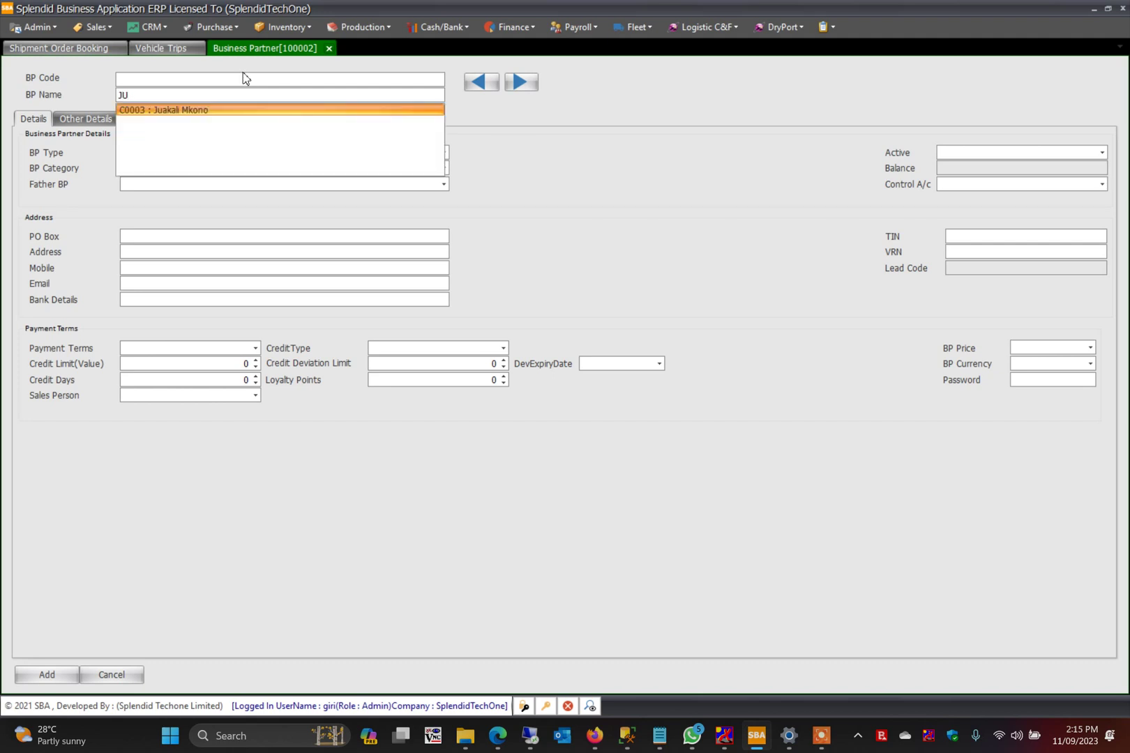
{"action": "key", "text": "Return"}
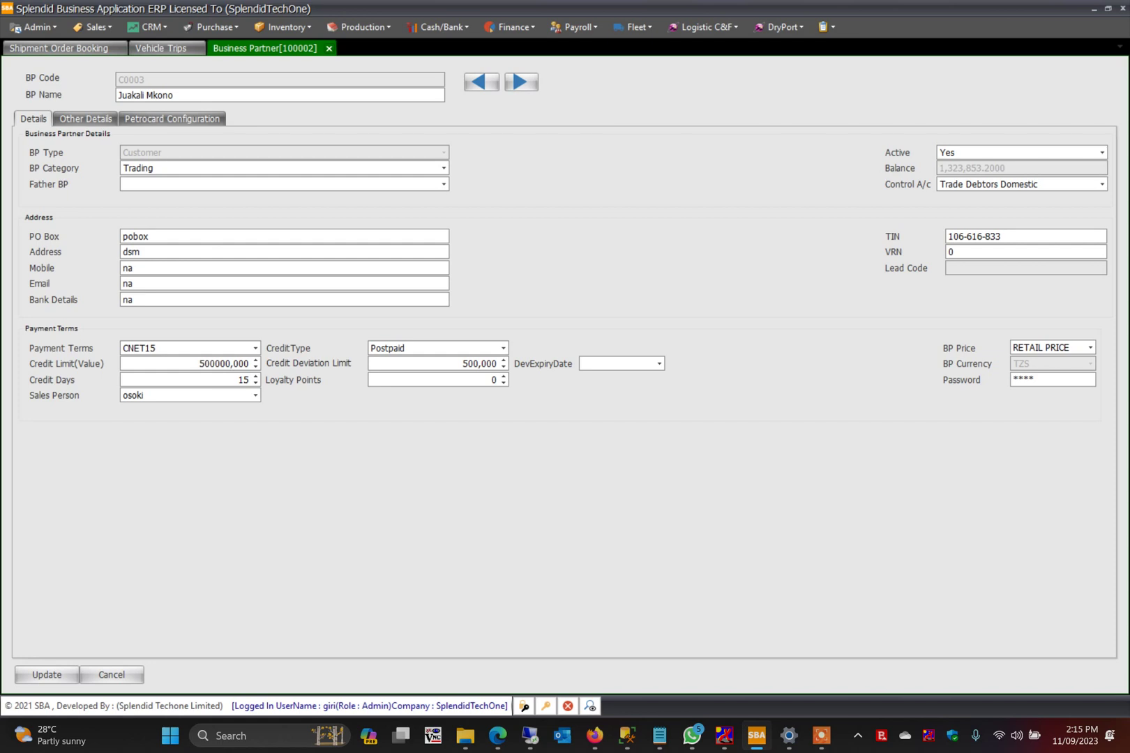
{"action": "key", "text": "Tab"}
{"action": "left_click", "coordinate": [46, 674]}
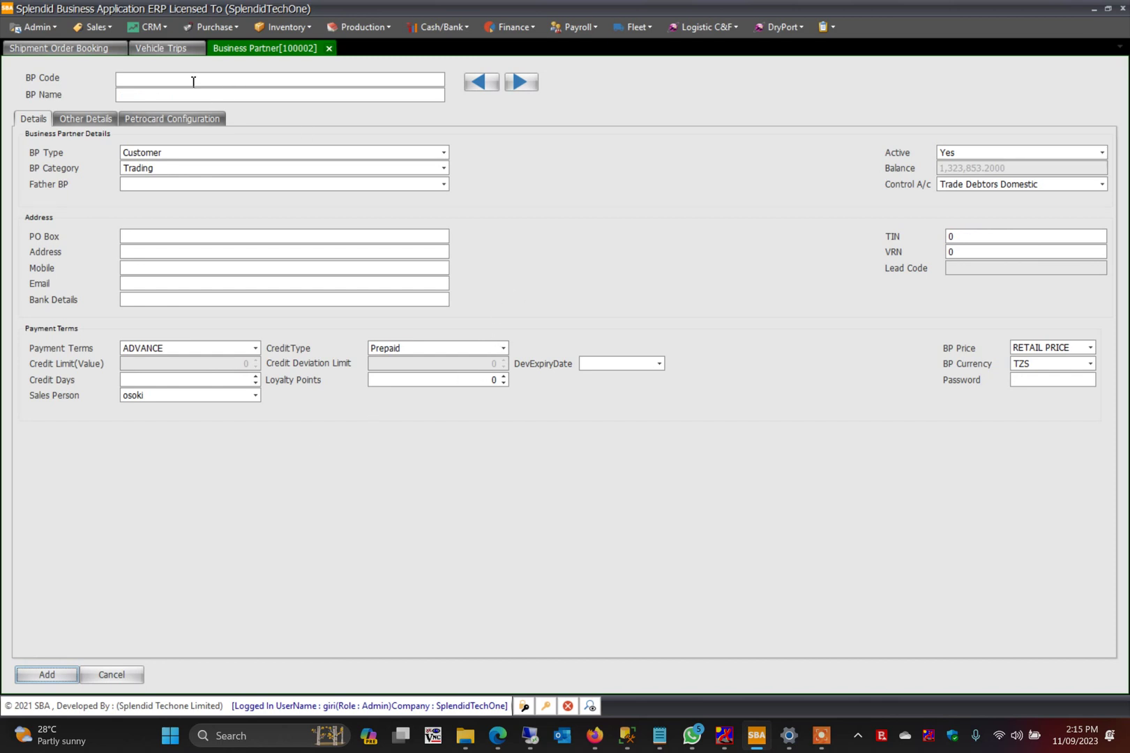
Raise the trip's shipment bill, post it as a sales invoice, and check the billing line's invoice number and shipment status
{"action": "left_click", "coordinate": [162, 49]}
{"action": "right_click", "coordinate": [767, 171]}
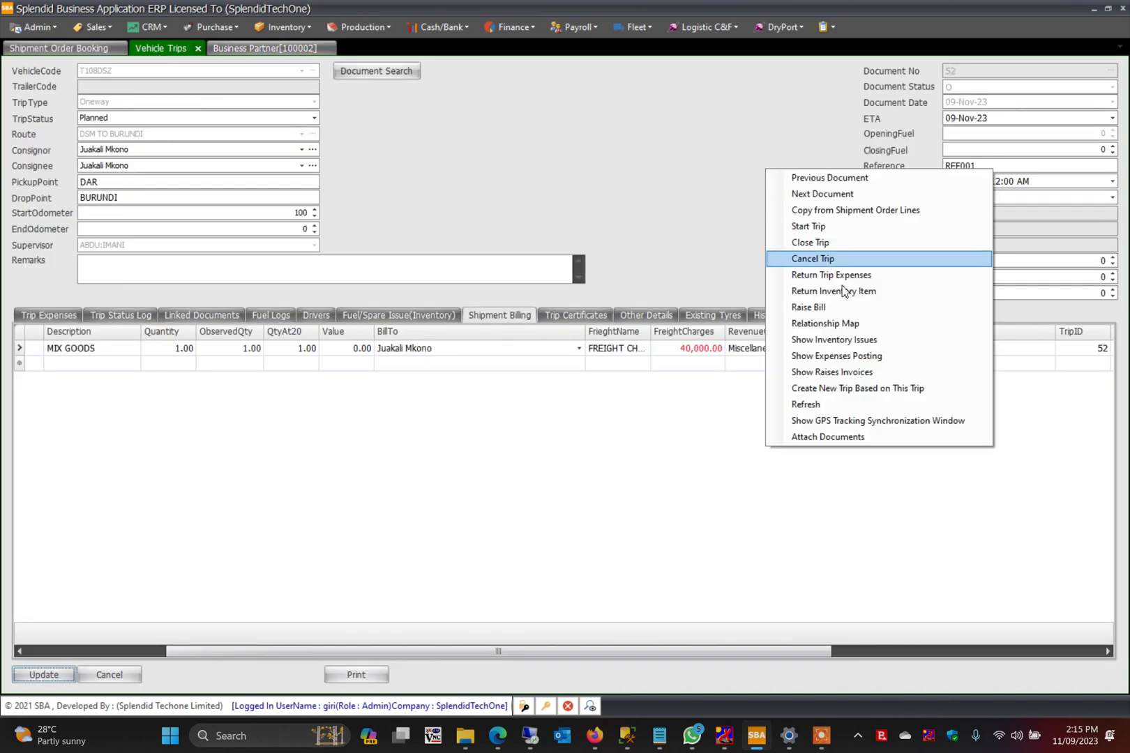
{"action": "left_click", "coordinate": [843, 308]}
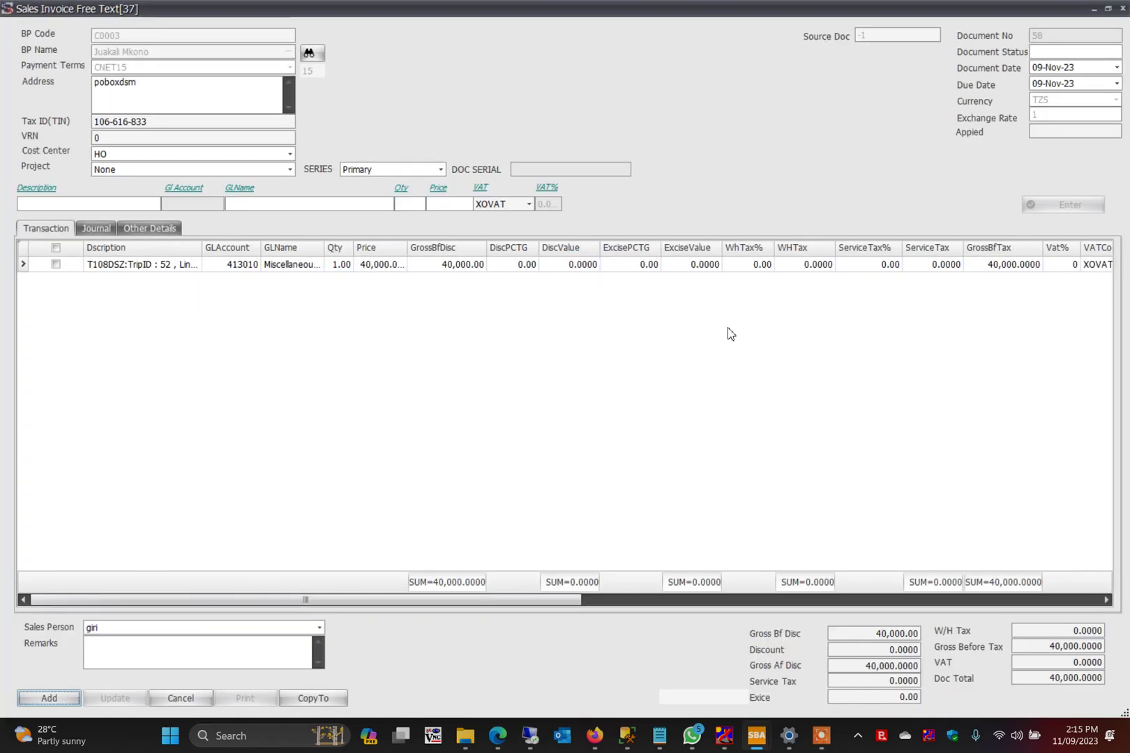
{"action": "left_click", "coordinate": [67, 689]}
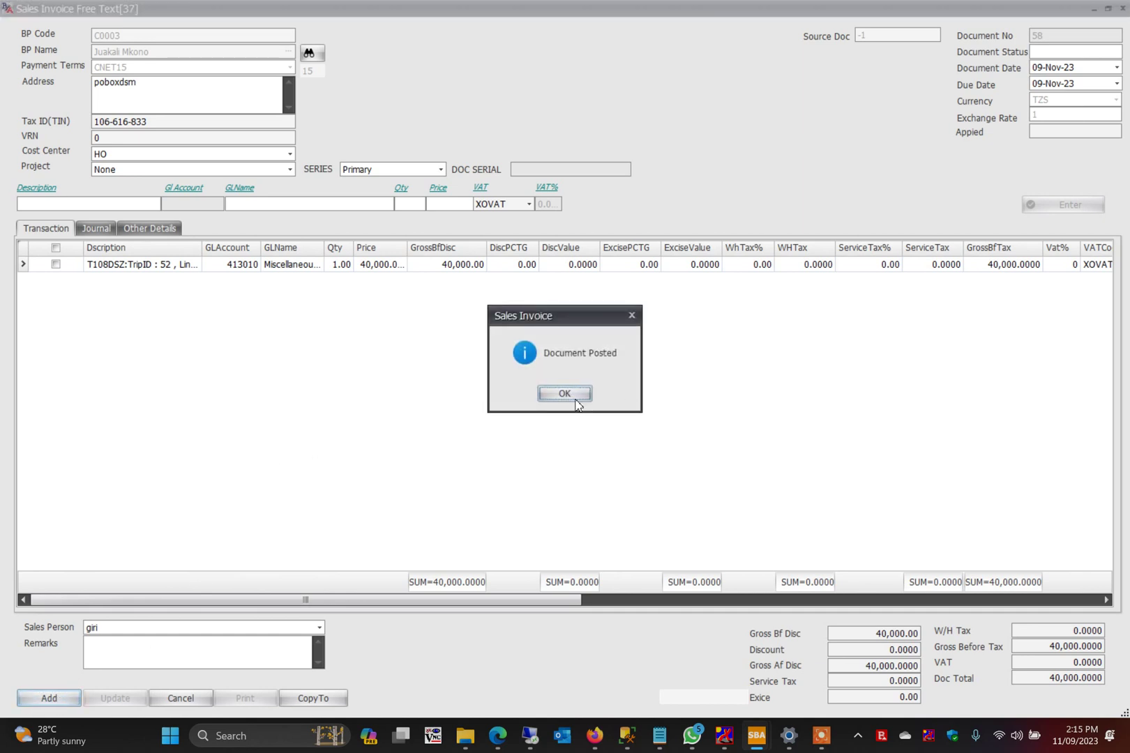
{"action": "left_click", "coordinate": [576, 403]}
{"action": "left_click", "coordinate": [564, 394]}
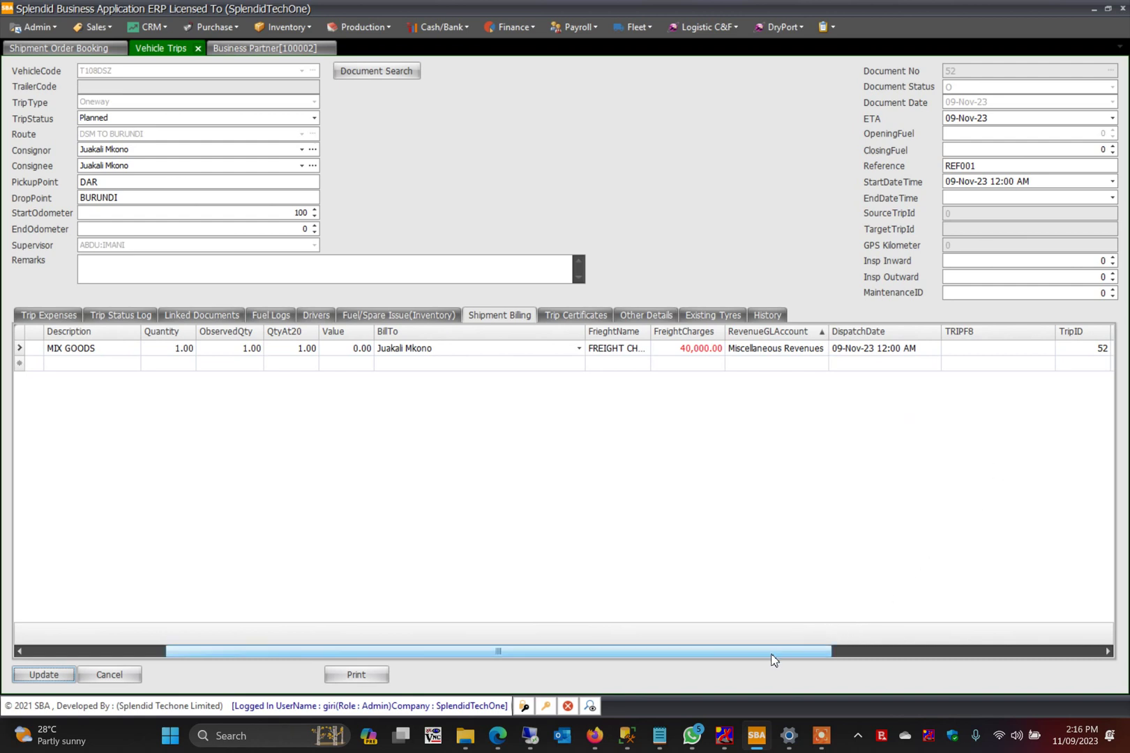
{"action": "left_click_drag", "start_coordinate": [772, 657], "coordinate": [996, 633]}
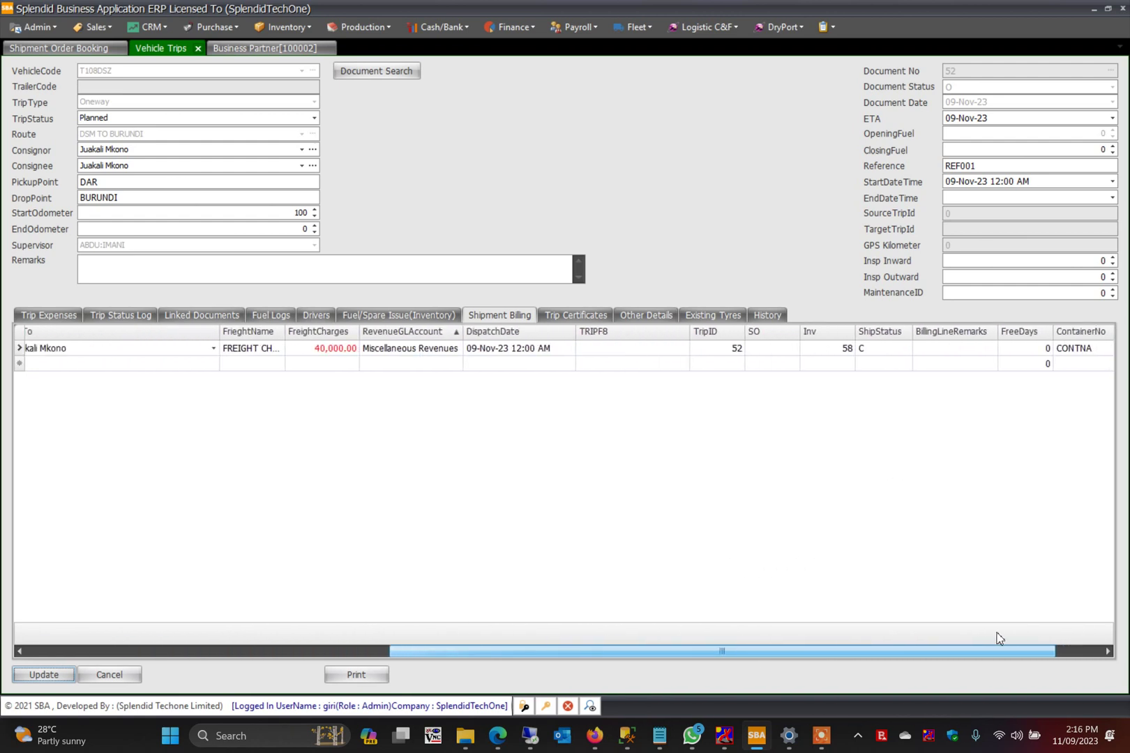
{"action": "left_click", "coordinate": [850, 351]}
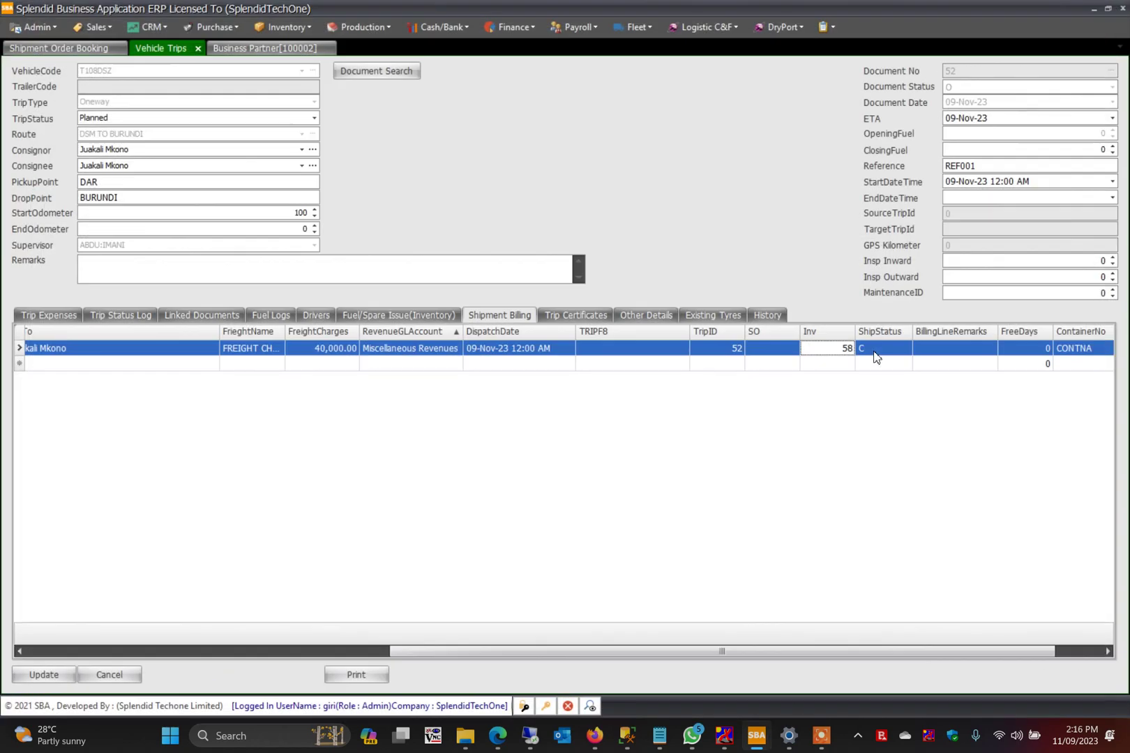
Add a Vehicle Road Tax certificate line to the vehicle trip's certificates
{"action": "left_click", "coordinate": [584, 316]}
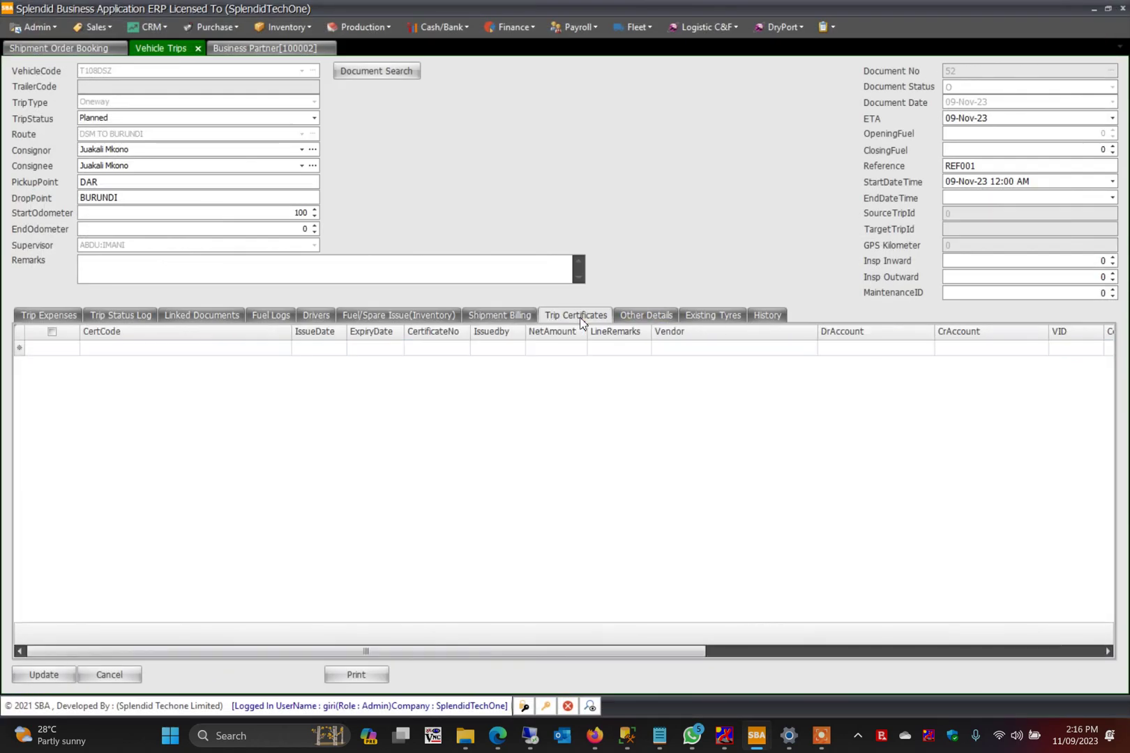
{"action": "left_click", "coordinate": [216, 348]}
{"action": "left_click", "coordinate": [215, 352]}
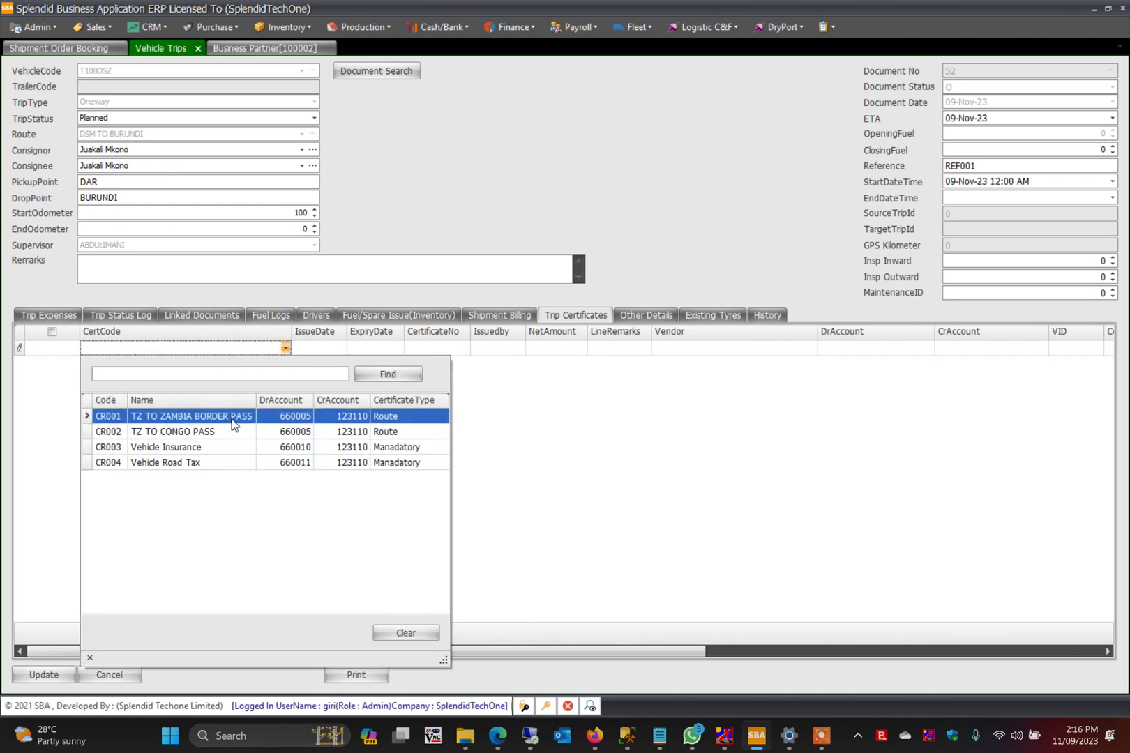
{"action": "left_click", "coordinate": [196, 464]}
{"action": "key", "text": "Tab"}
{"action": "key", "text": "Tab"}
{"action": "key", "text": "Tab"}
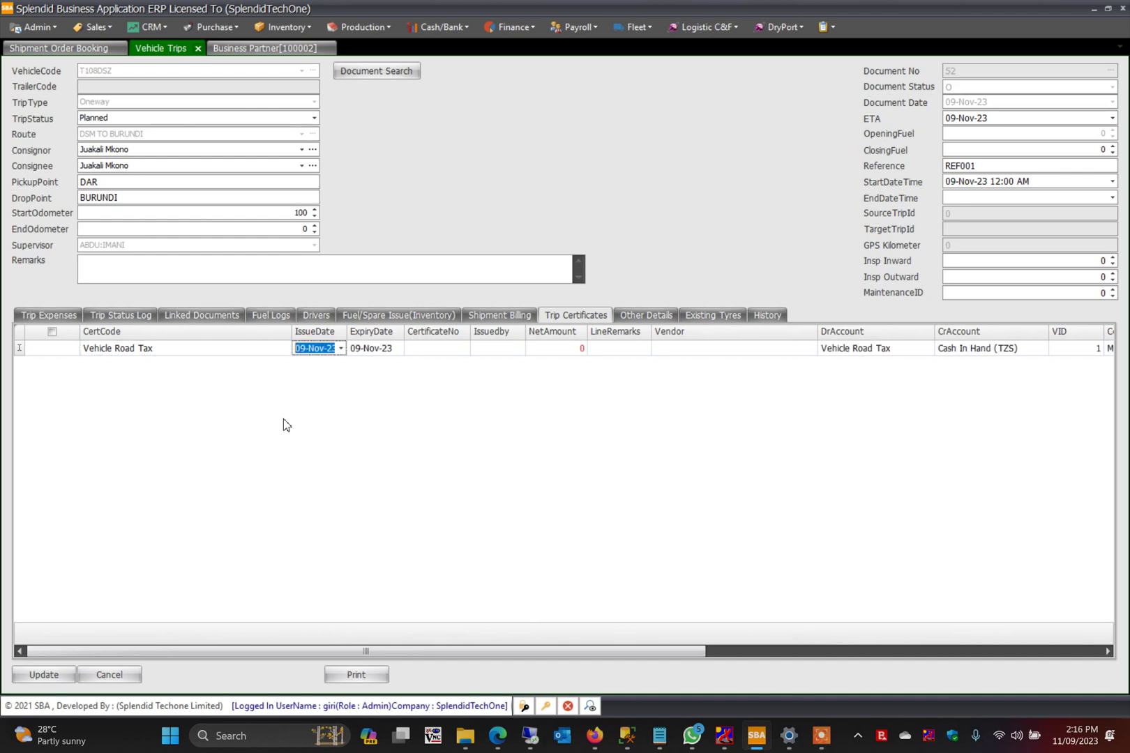
Give the Vehicle Road Tax line certificate number CERTN0056, issuer ABC and a net amount of 50000
{"action": "type", "text": "CERTN0056"}
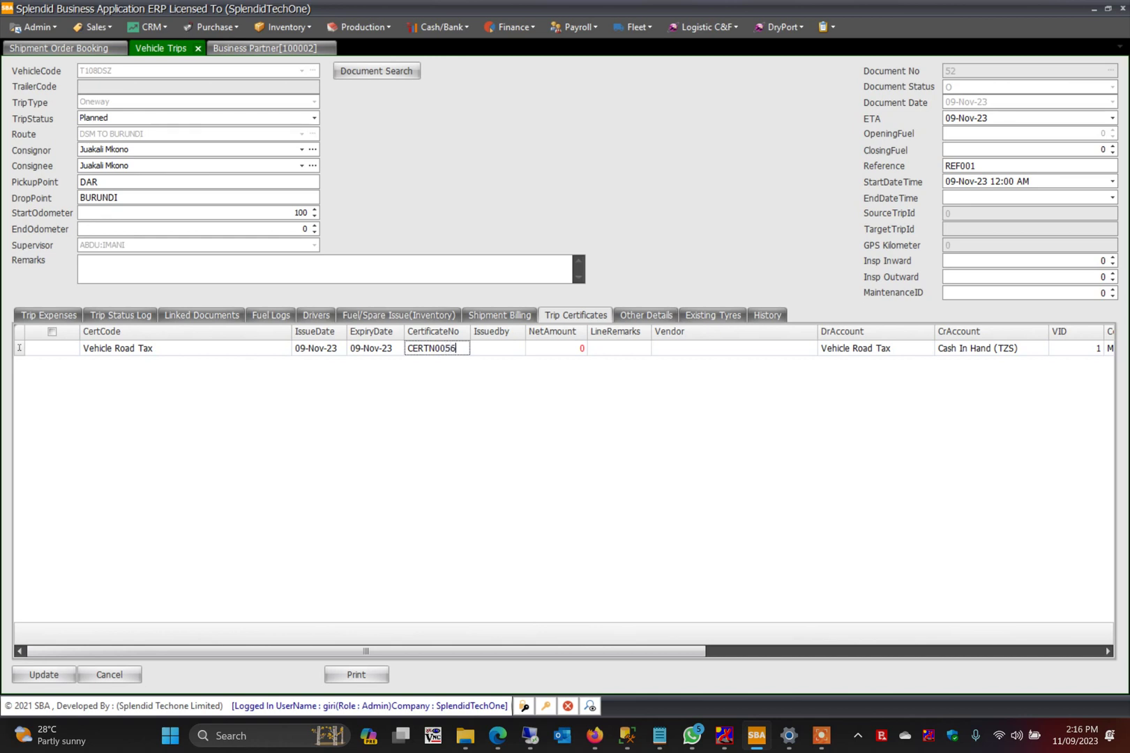
{"action": "key", "text": "Tab"}
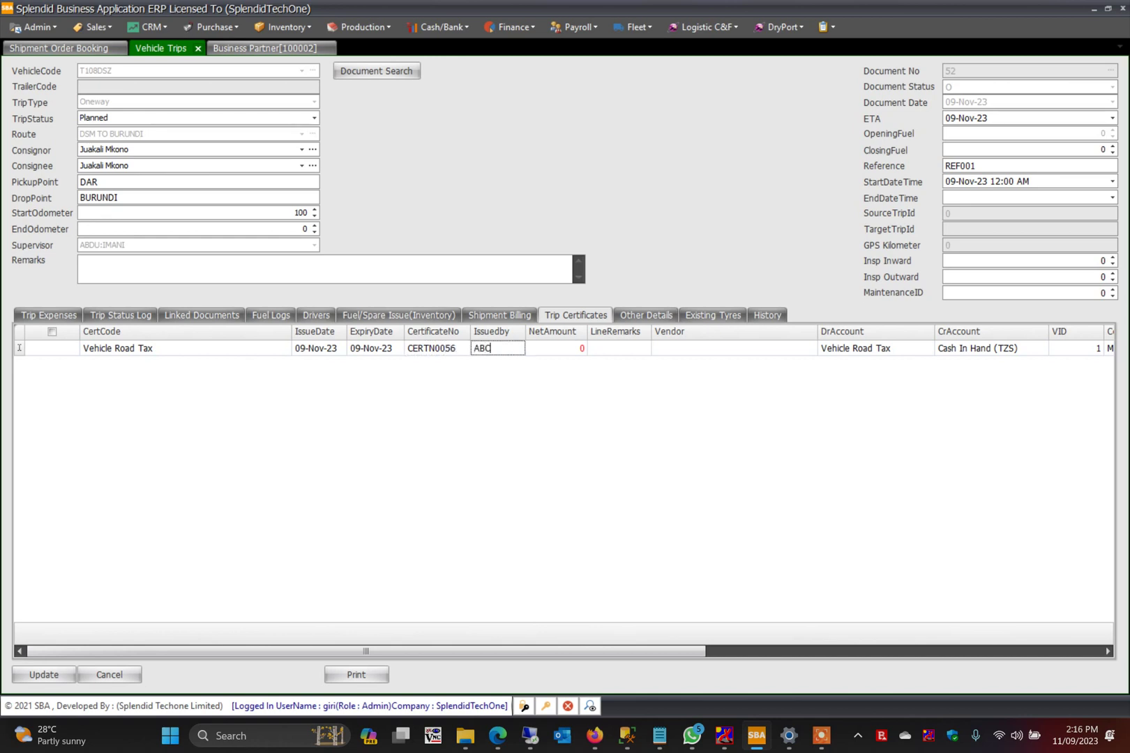
{"action": "key", "text": "Tab"}
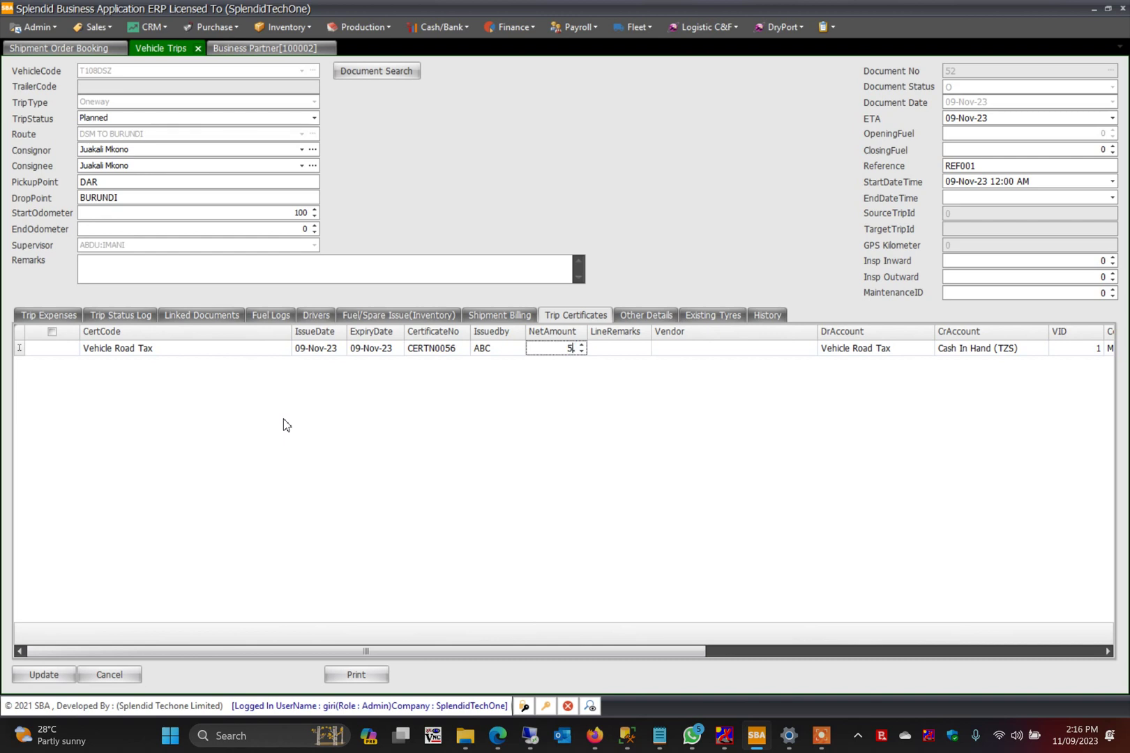
{"action": "key", "text": "Tab"}
{"action": "key", "text": "Tab"}
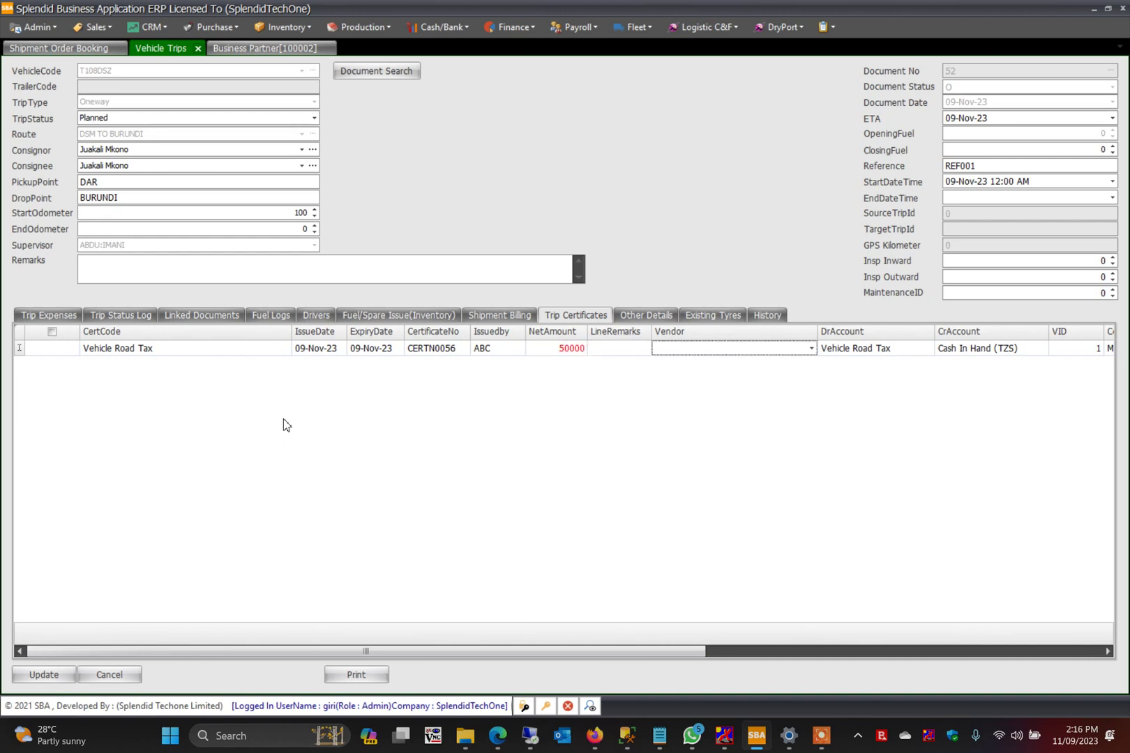
Assign Vendor A and the tax code XIVAT to the Vehicle Road Tax certificate line, and update the trip
{"action": "left_click", "coordinate": [789, 351]}
{"action": "left_click", "coordinate": [794, 478]}
{"action": "key", "text": "Tab"}
{"action": "key", "text": "Tab"}
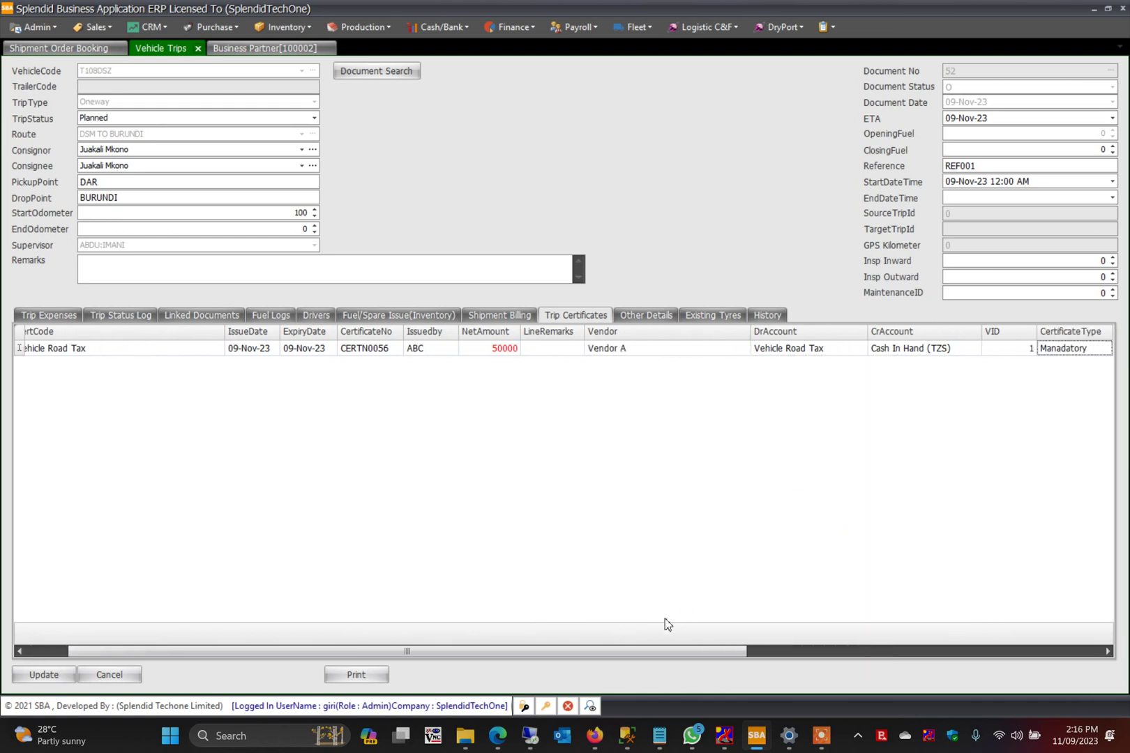
{"action": "left_click_drag", "start_coordinate": [675, 651], "coordinate": [1065, 664]}
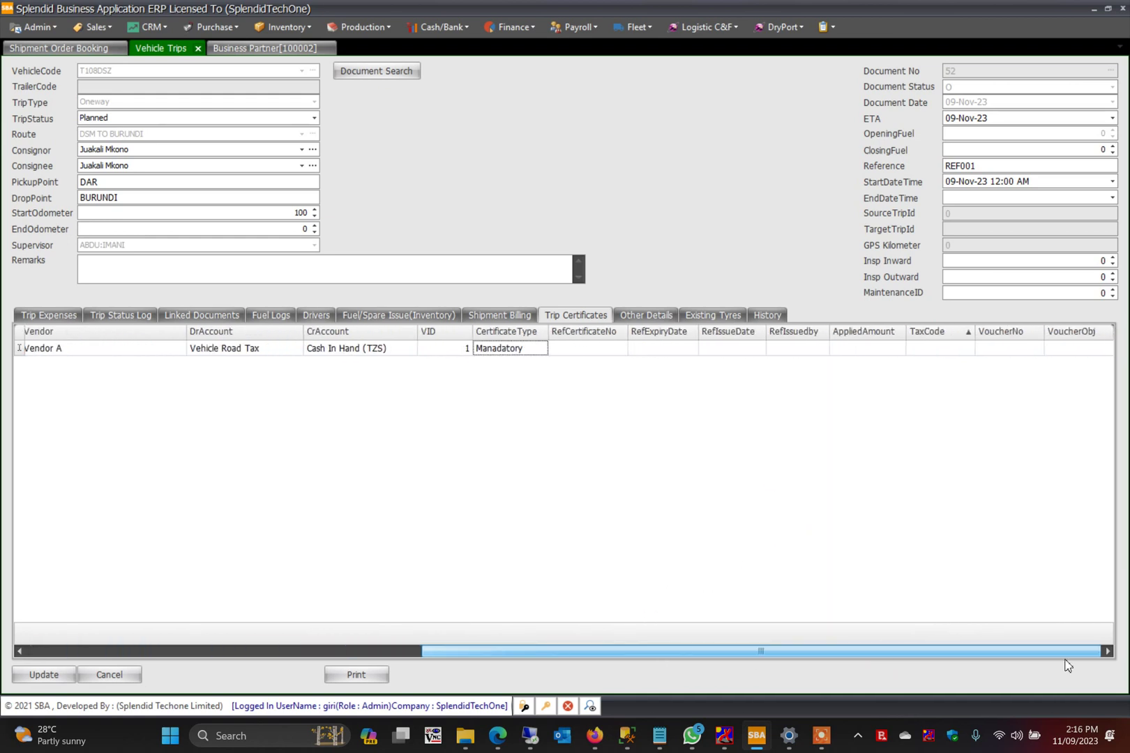
{"action": "left_click", "coordinate": [965, 347]}
{"action": "left_click", "coordinate": [969, 348]}
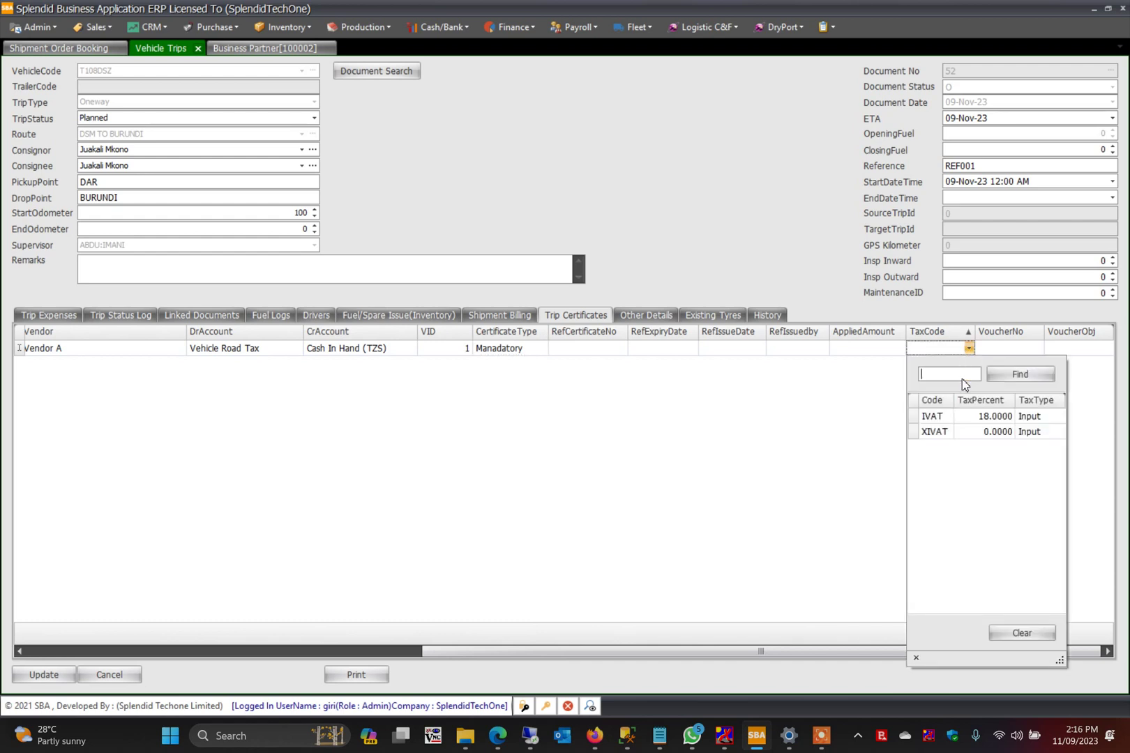
{"action": "left_click", "coordinate": [1017, 432]}
{"action": "key", "text": "Tab"}
{"action": "key", "text": "Tab"}
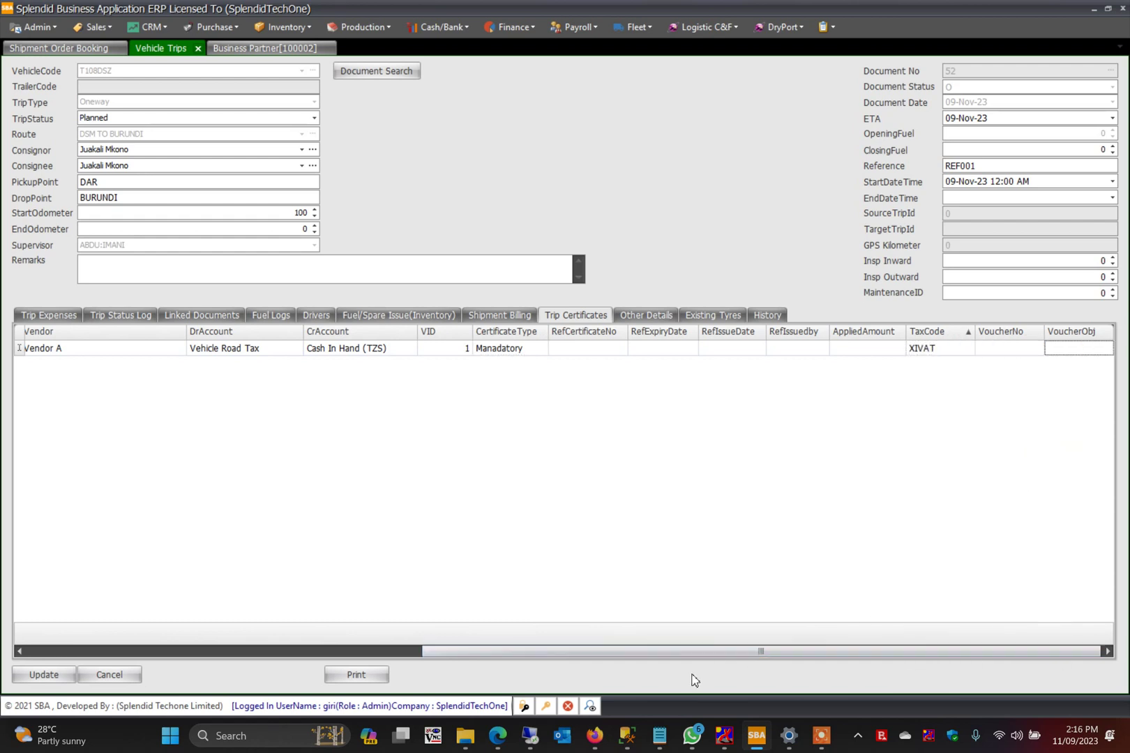
{"action": "left_click", "coordinate": [49, 677]}
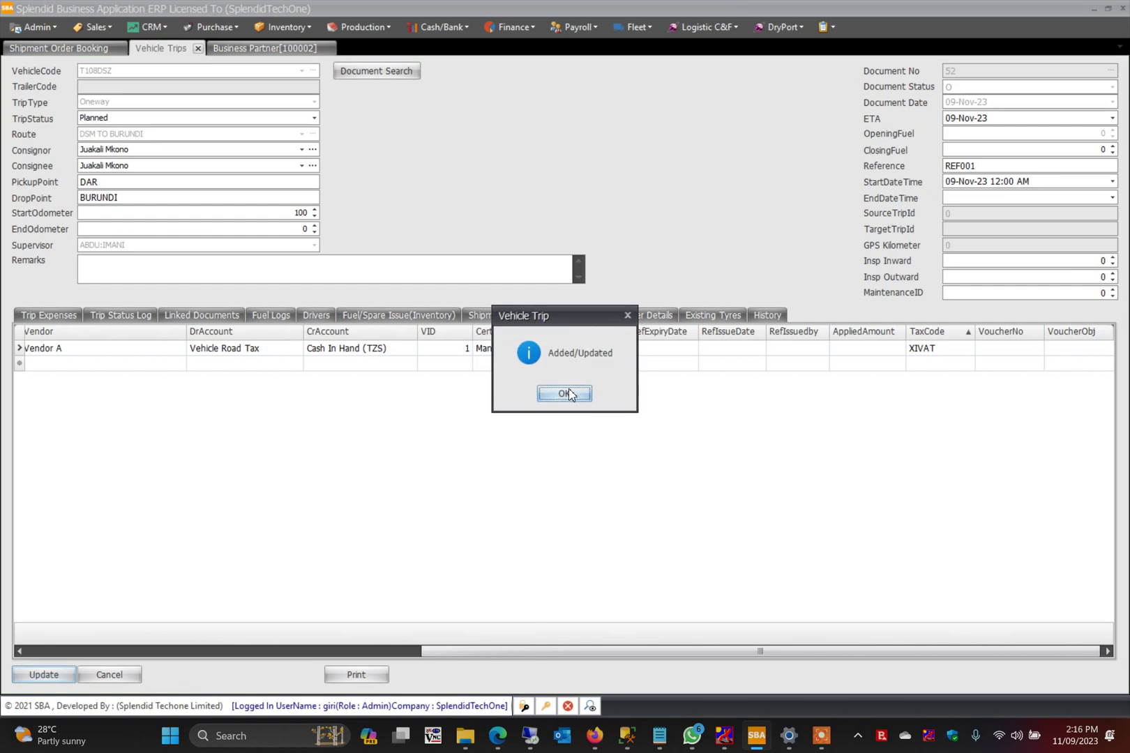
{"action": "left_click", "coordinate": [564, 393]}
Raise and post the AP invoice for the Vehicle Road Tax certificate, and open the posted purchase invoice from its voucher number
{"action": "right_click", "coordinate": [592, 165]}
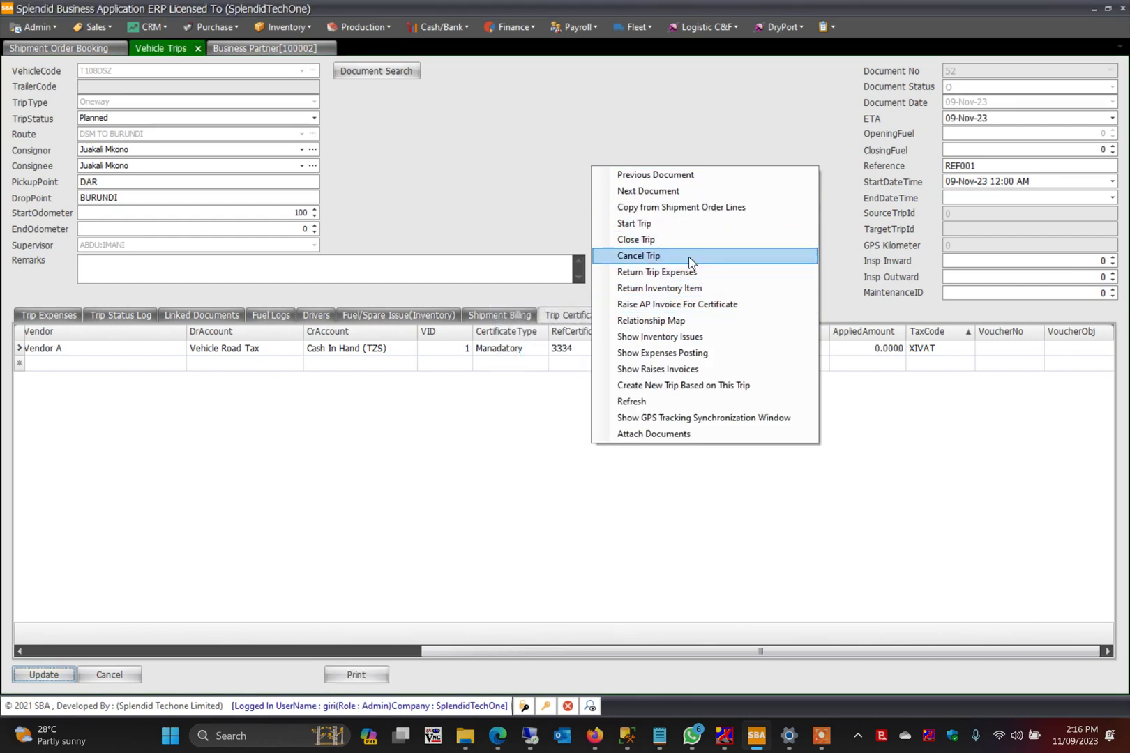
{"action": "left_click", "coordinate": [741, 308]}
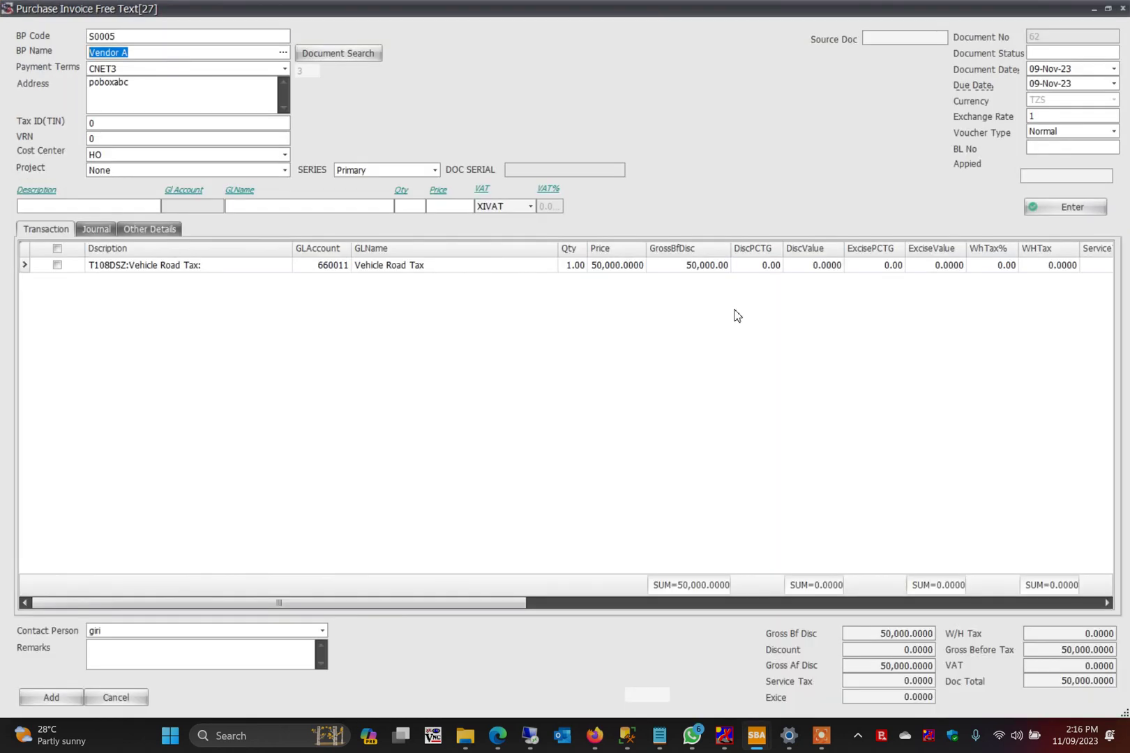
{"action": "left_click", "coordinate": [61, 698]}
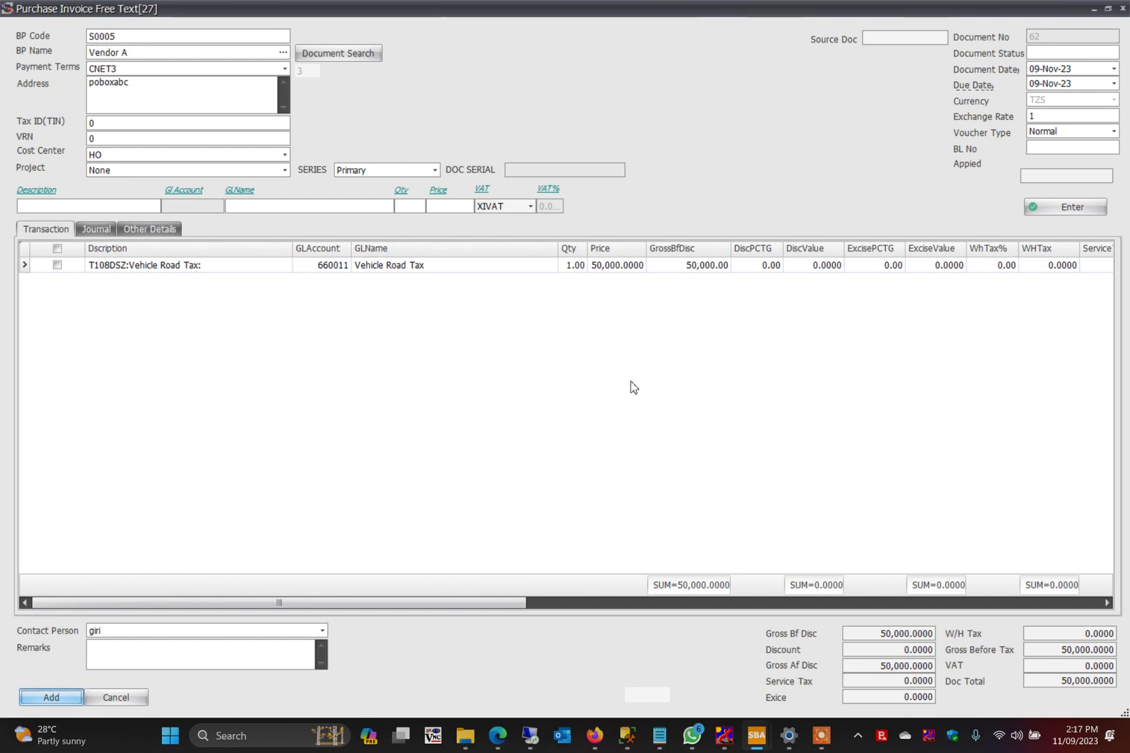
{"action": "left_click", "coordinate": [570, 397]}
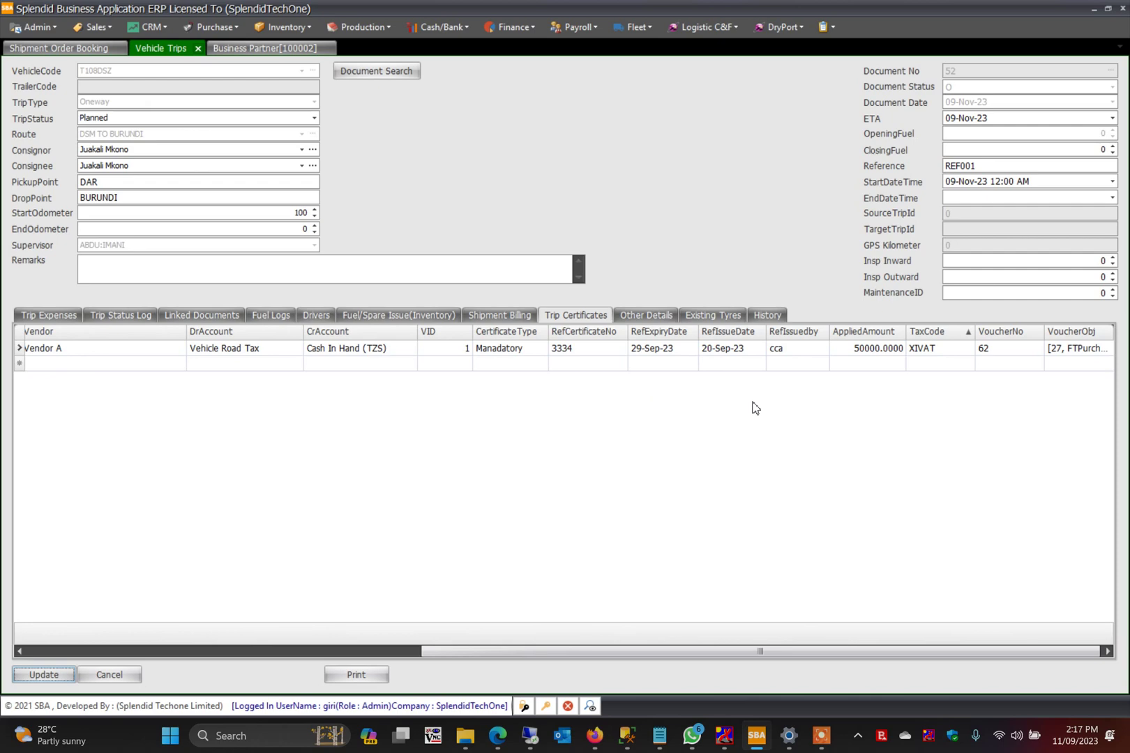
{"action": "double_click", "coordinate": [1020, 349]}
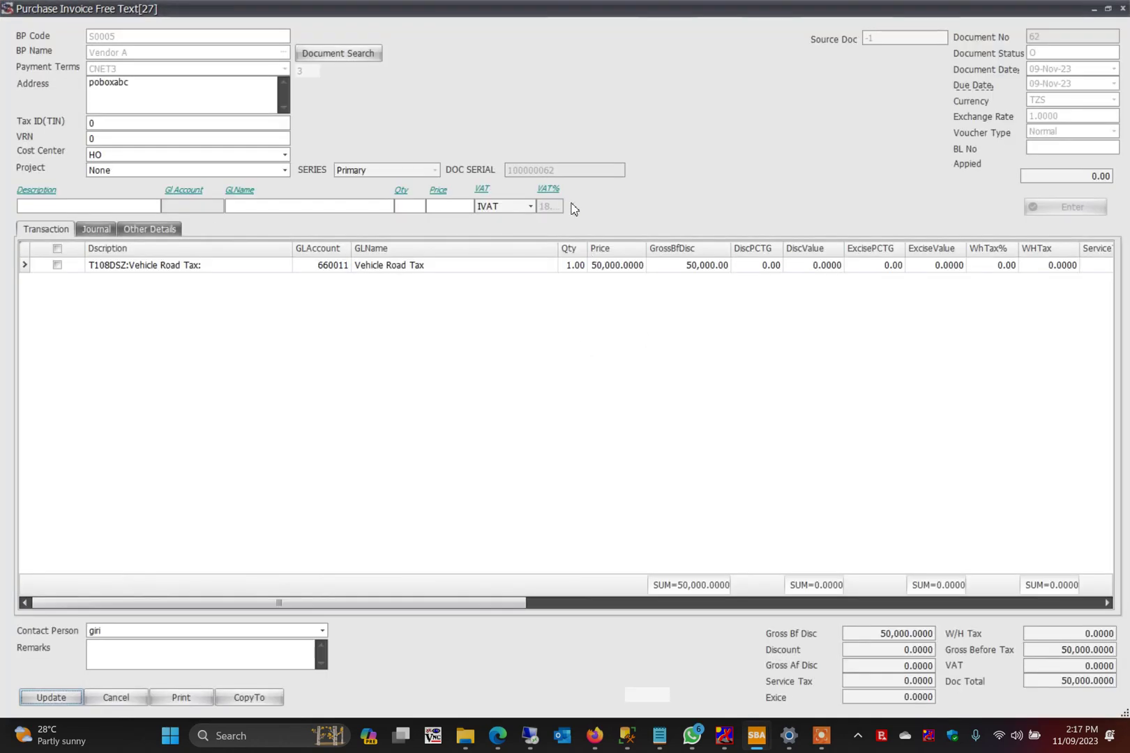
Leave the purchase invoice, and record container number CONT0003 and BL number BL0004 in the trip's other details, updating the trip
{"action": "key", "text": "Escape"}
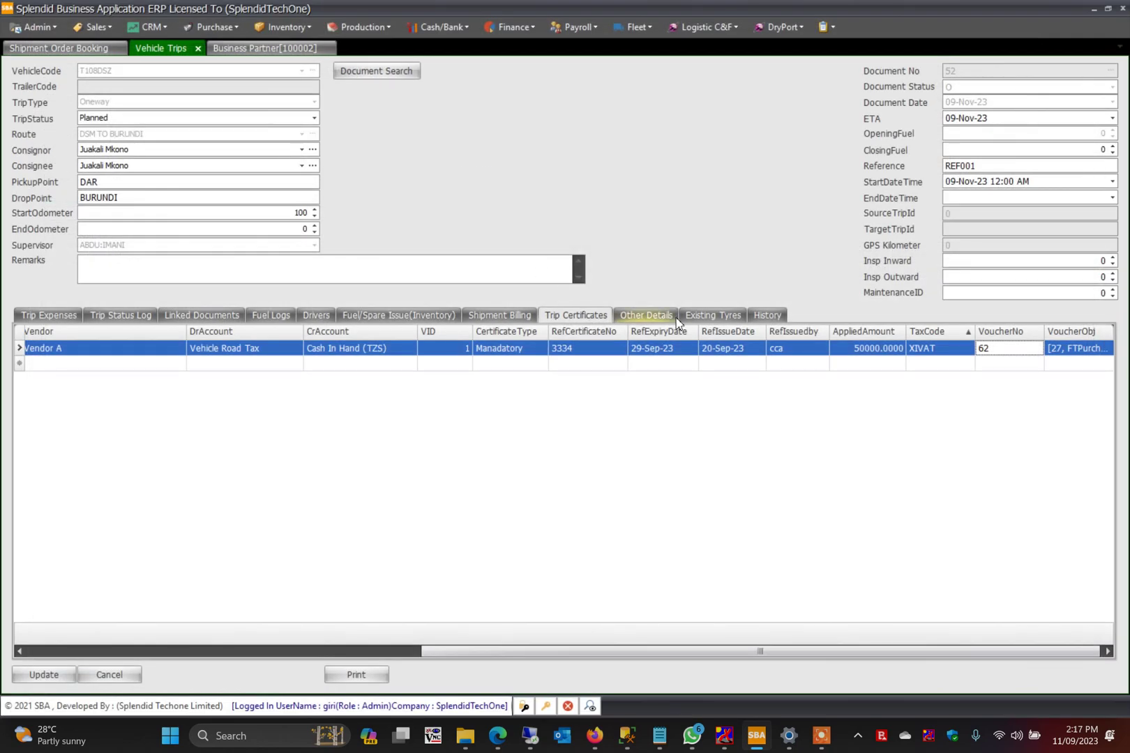
{"action": "left_click", "coordinate": [641, 317]}
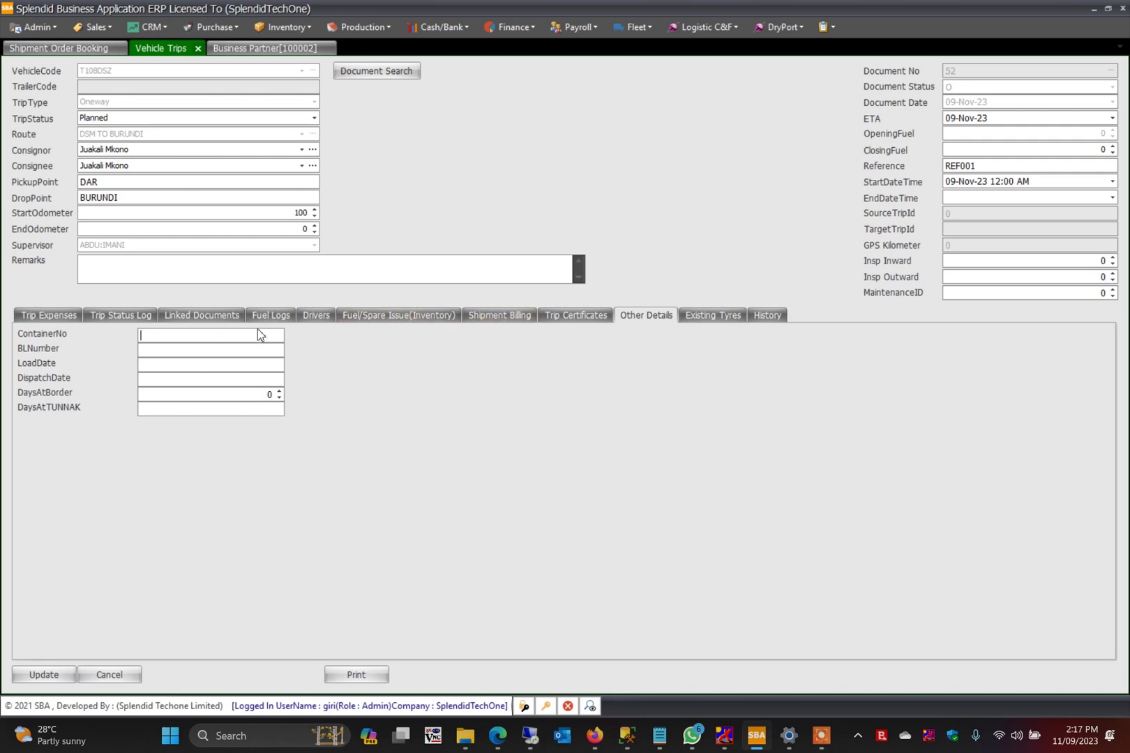
{"action": "type", "text": "CONT0003"}
{"action": "key", "text": "Tab"}
{"action": "left_click", "coordinate": [44, 674]}
{"action": "left_click", "coordinate": [576, 395]}
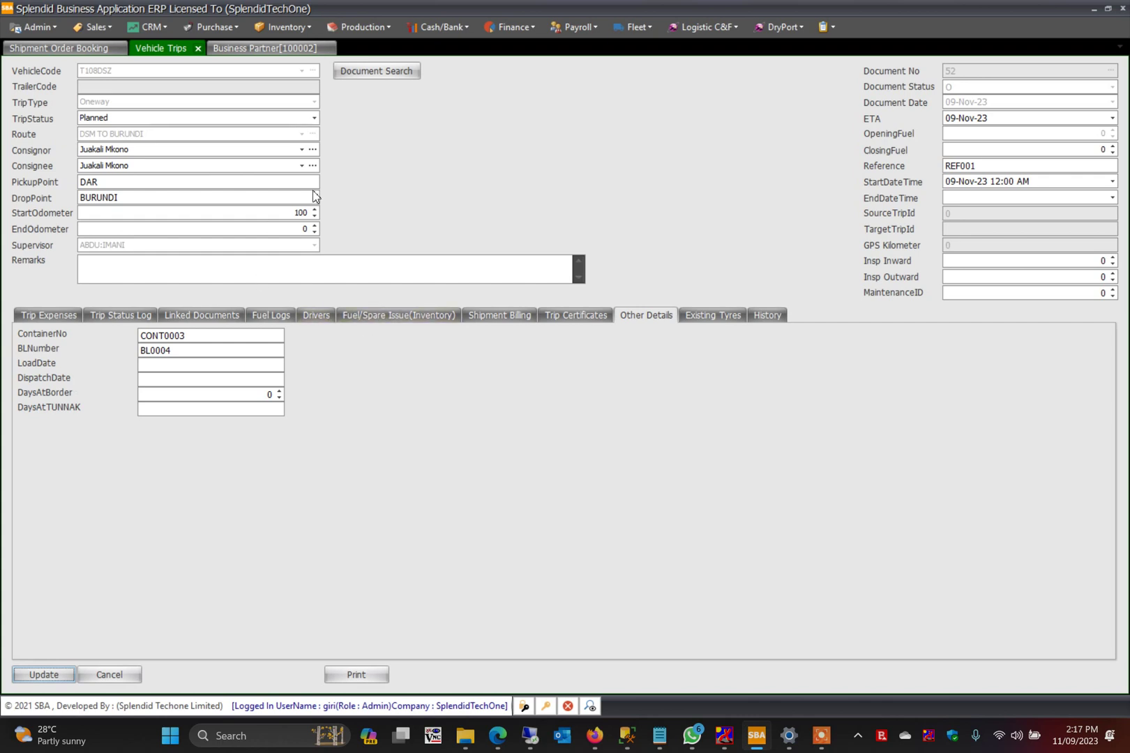
{"action": "left_click", "coordinate": [636, 29]}
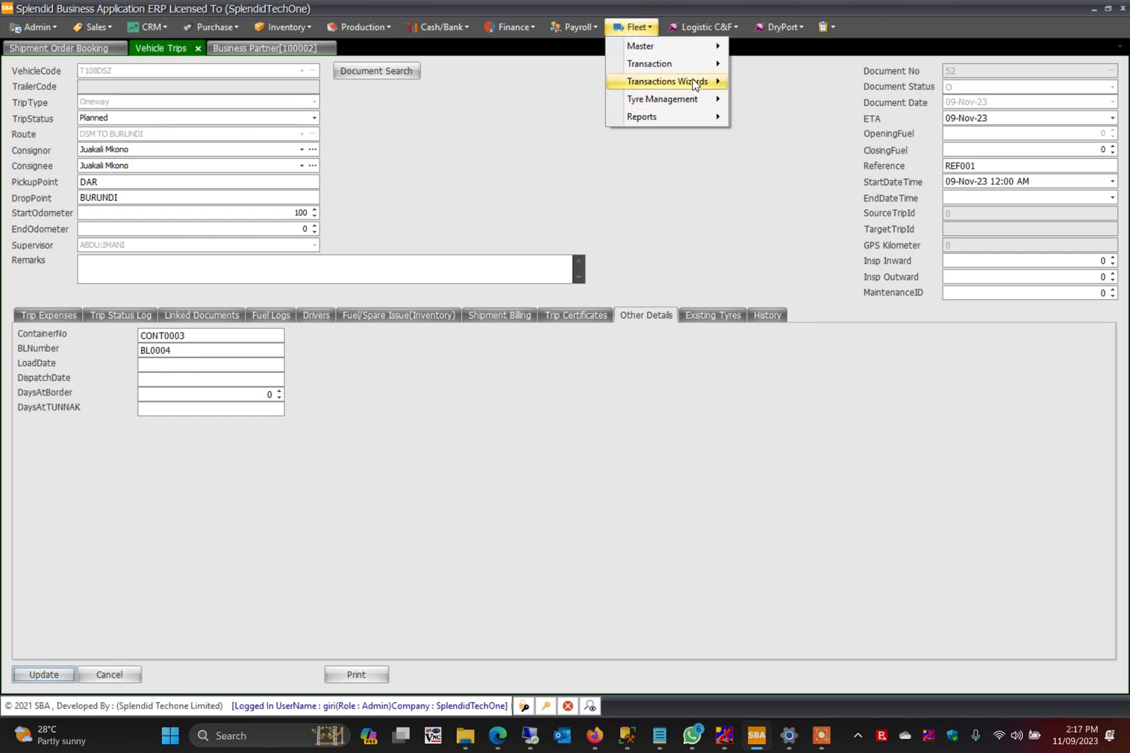
{"action": "mouse_move", "coordinate": [699, 63]}
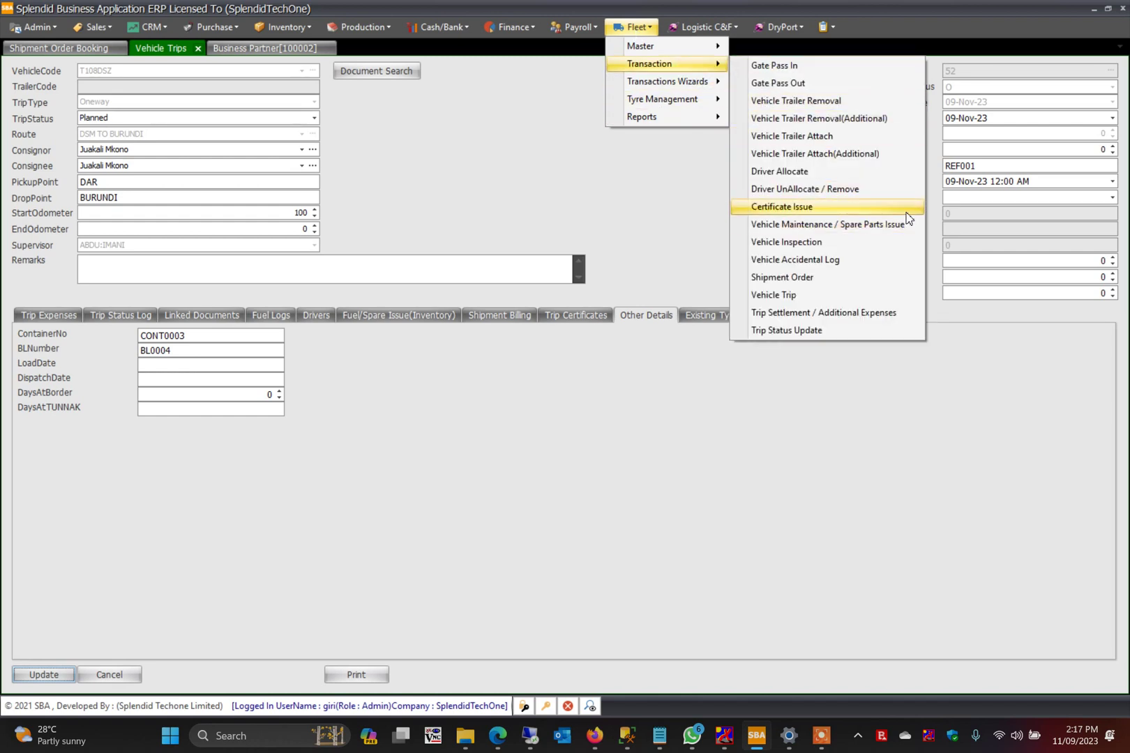
{"action": "left_click", "coordinate": [868, 336]}
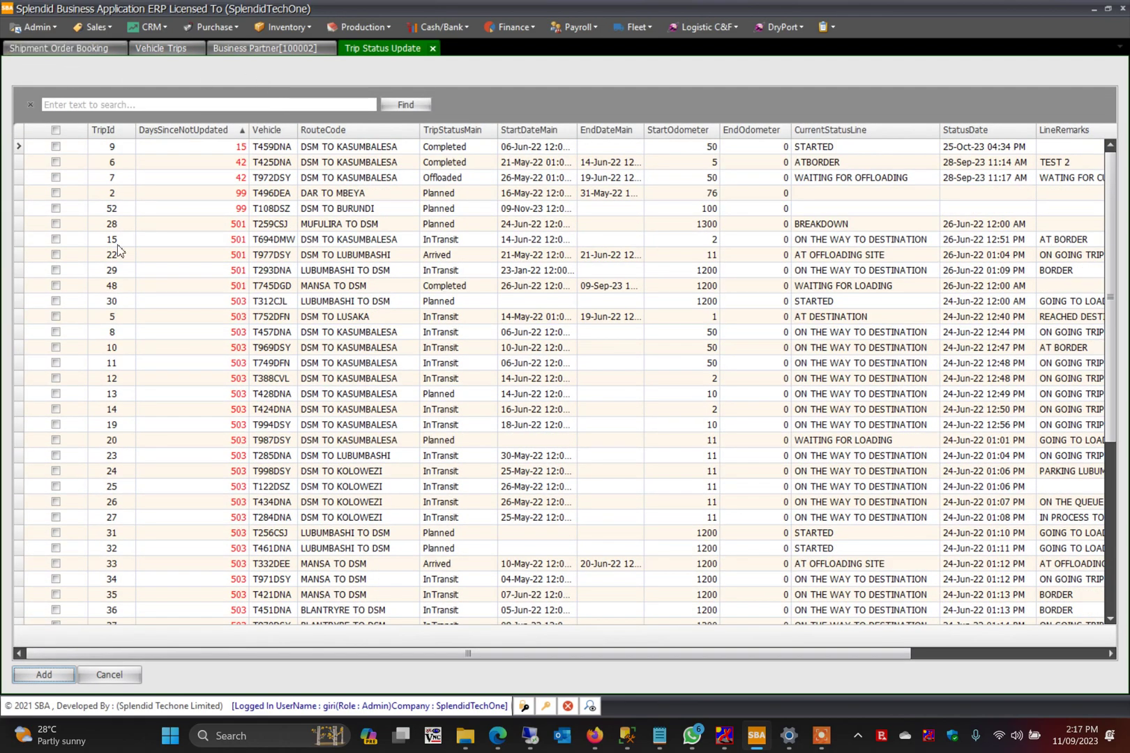
{"action": "scroll", "coordinate": [117, 317], "scroll_direction": "down", "scroll_amount": 7}
{"action": "scroll", "coordinate": [117, 317], "scroll_direction": "up", "scroll_amount": 5}
{"action": "left_click", "coordinate": [108, 129]}
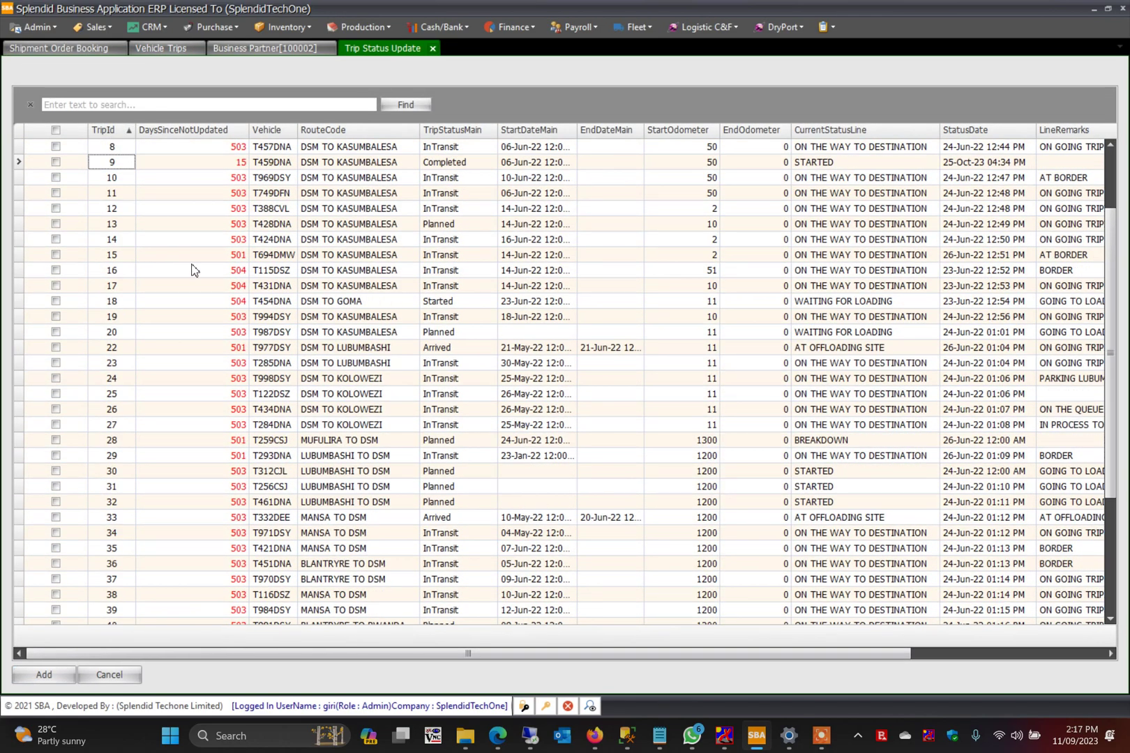
{"action": "scroll", "coordinate": [178, 299], "scroll_direction": "down", "scroll_amount": 4}
{"action": "left_click", "coordinate": [238, 612]}
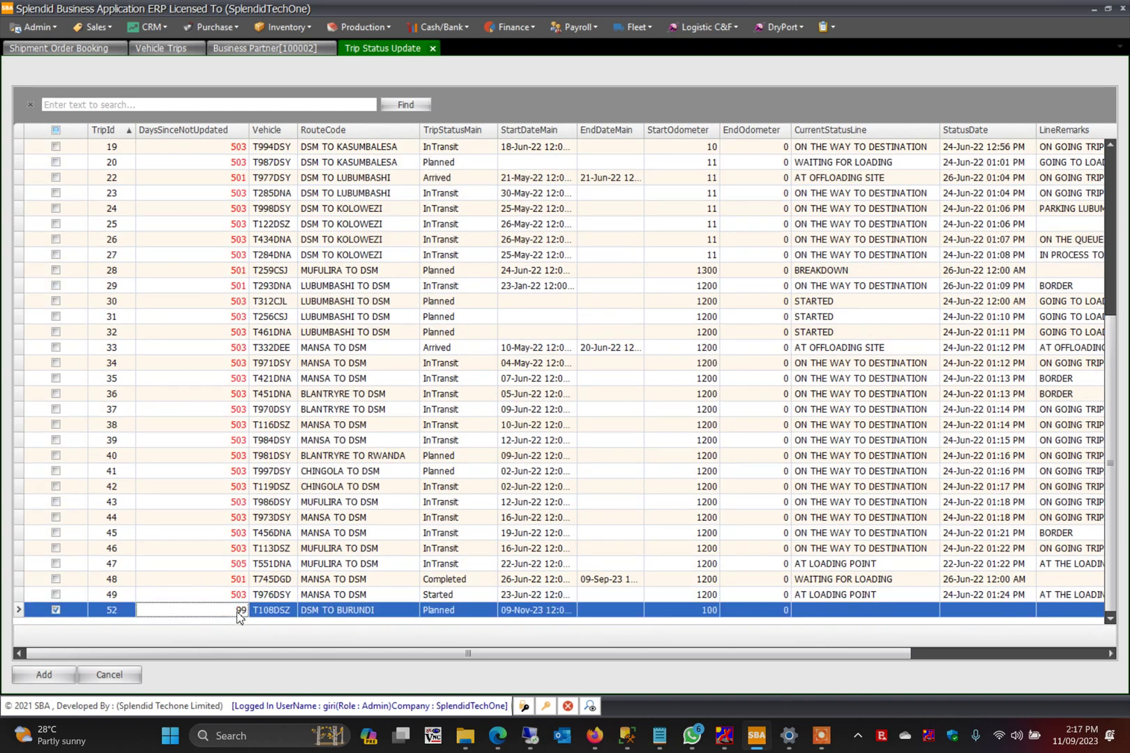
Give trip 52 the end date 09-Nov-23 and the main trip status Completed
{"action": "left_click", "coordinate": [601, 612]}
{"action": "left_click", "coordinate": [637, 611]}
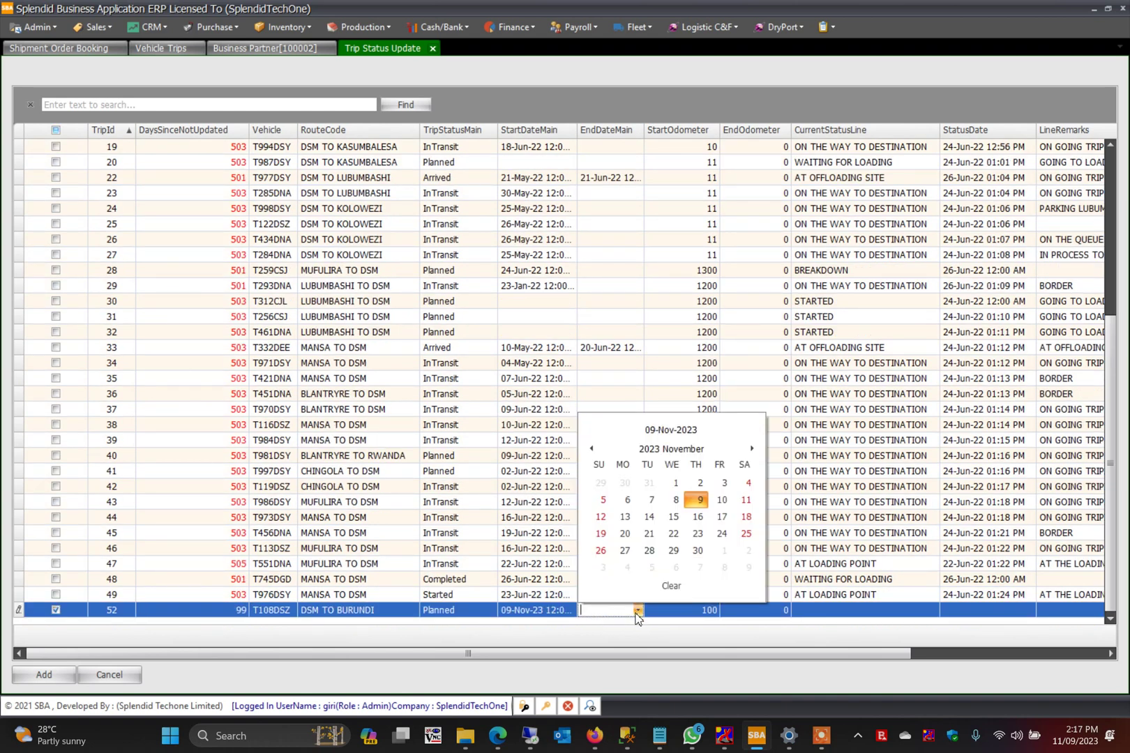
{"action": "left_click", "coordinate": [696, 499]}
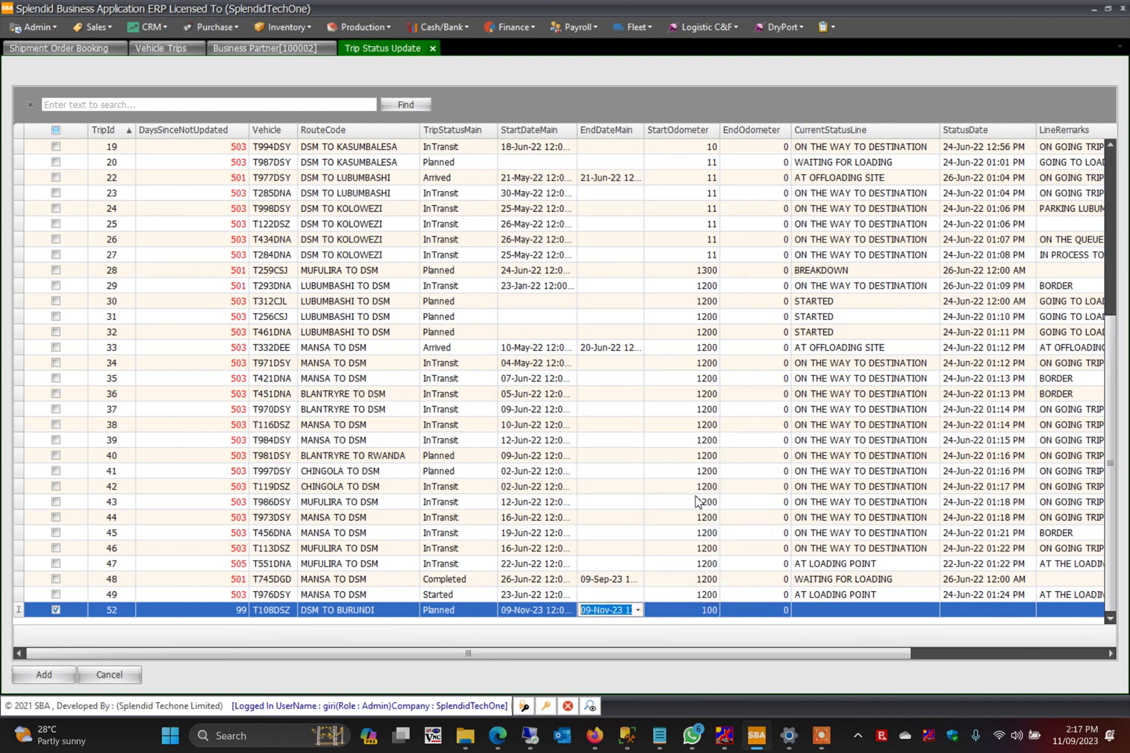
{"action": "key", "text": "Tab"}
{"action": "left_click", "coordinate": [476, 613]}
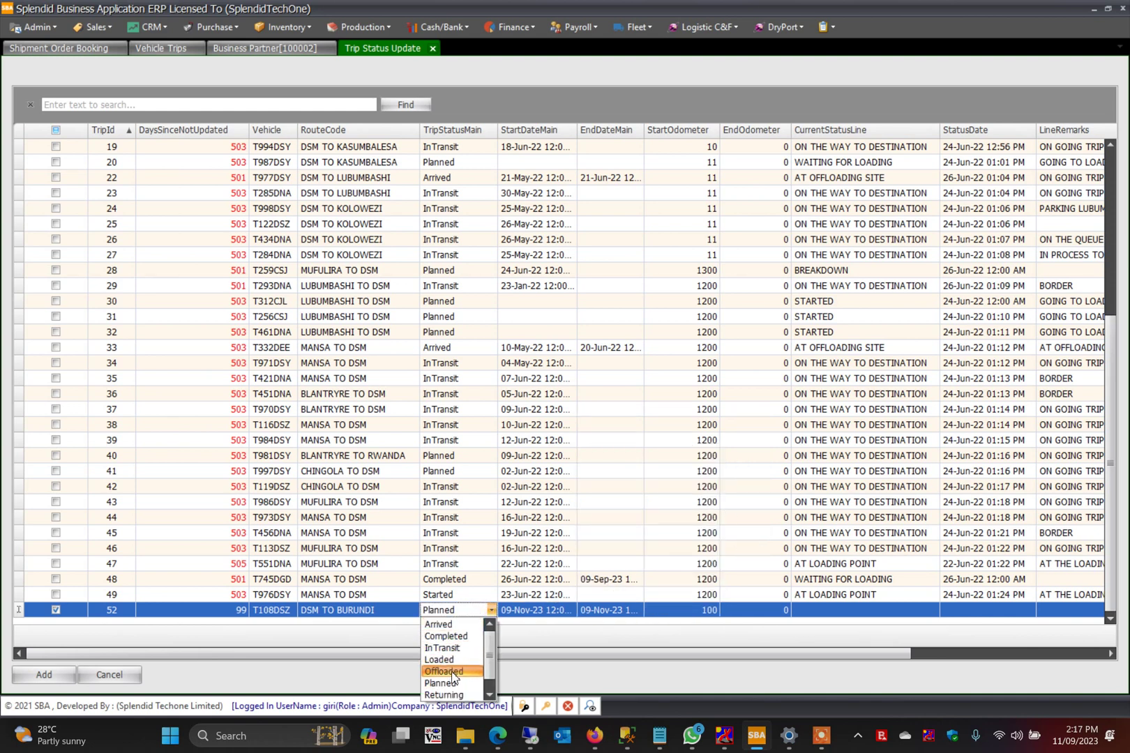
{"action": "scroll", "coordinate": [450, 658], "scroll_direction": "down", "scroll_amount": 1}
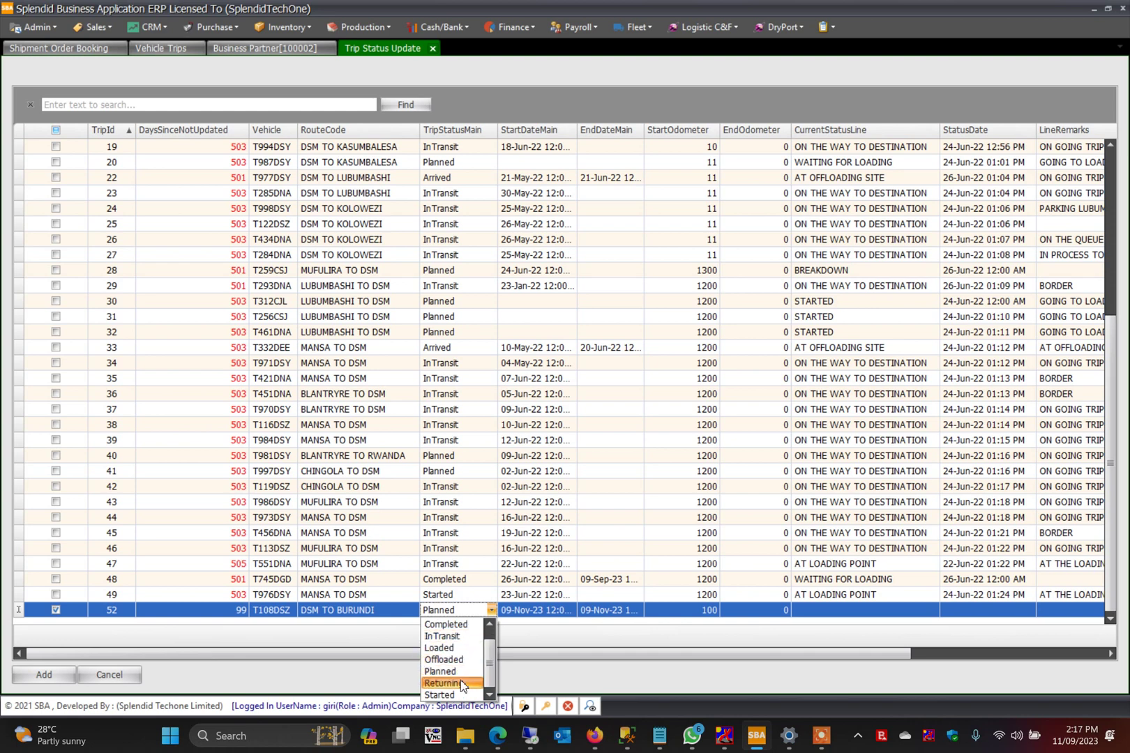
{"action": "scroll", "coordinate": [466, 670], "scroll_direction": "up", "scroll_amount": 1}
{"action": "left_click", "coordinate": [471, 640]}
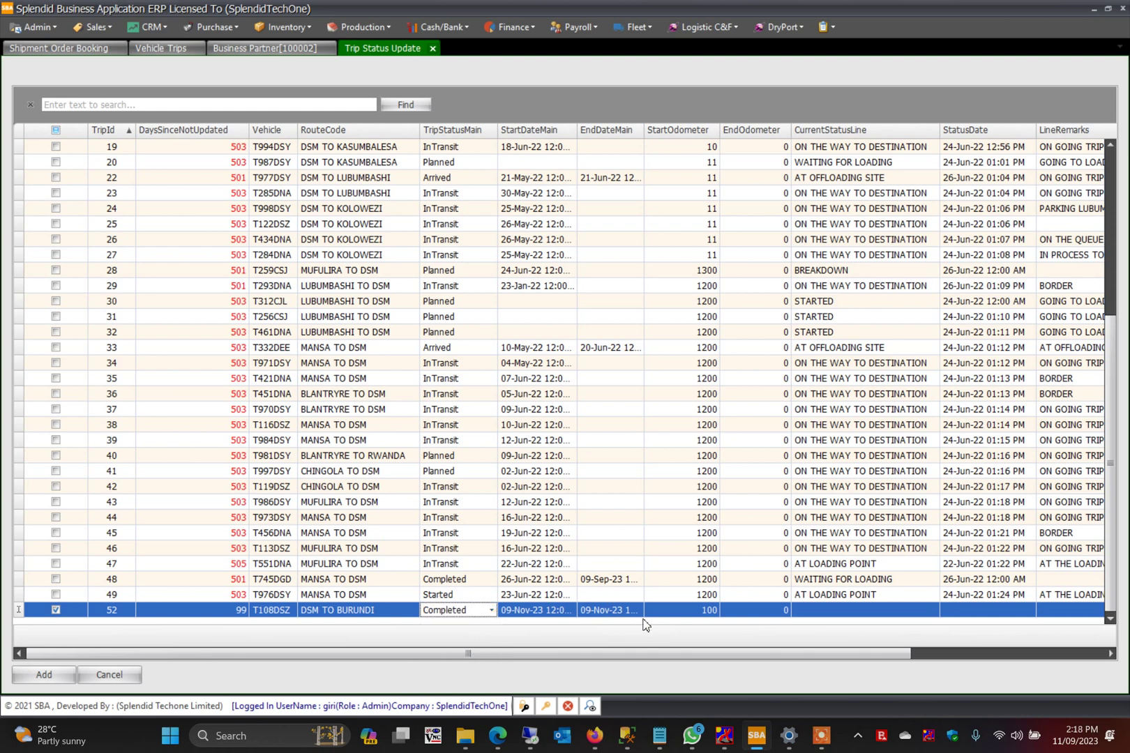
Set trip 52's current line status to AT DESTINATION
{"action": "key", "text": "Tab"}
{"action": "key", "text": "Tab"}
{"action": "key", "text": "Tab"}
{"action": "key", "text": "Tab"}
{"action": "left_click", "coordinate": [880, 614]}
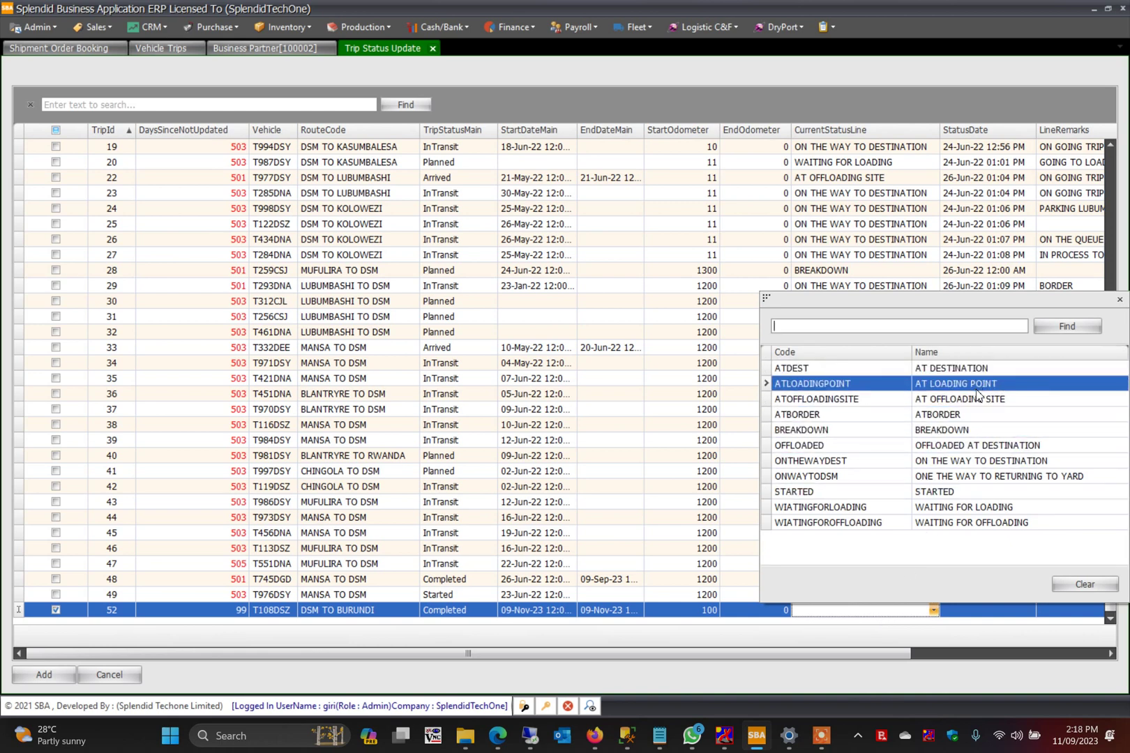
{"action": "left_click", "coordinate": [1007, 367]}
{"action": "key", "text": "Tab"}
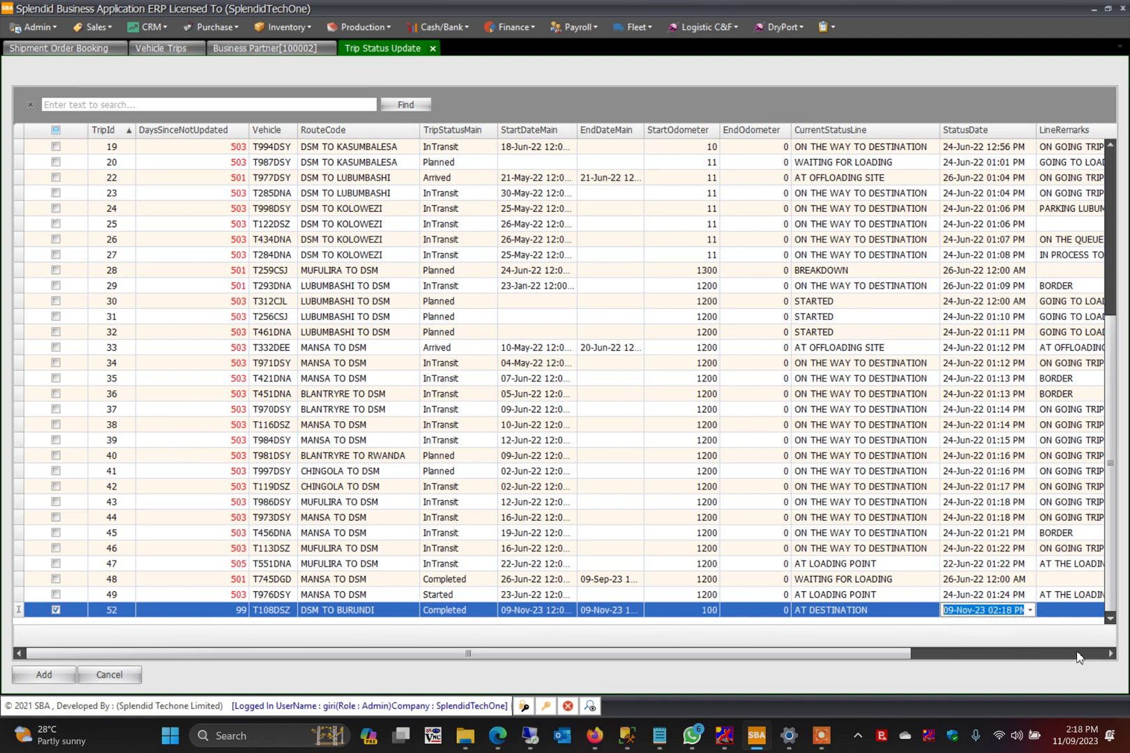
Enter the line remark OFFLOADED for trip 52 and save the status update
{"action": "key", "text": "Tab"}
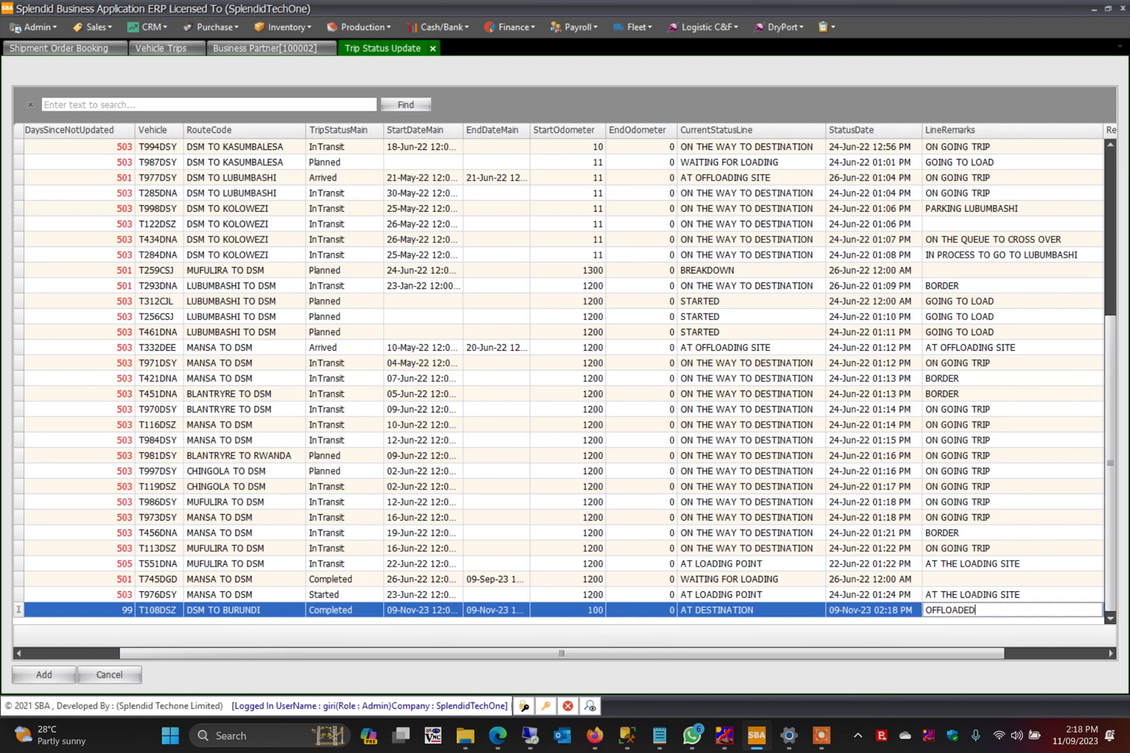
{"action": "type", "text": "OFFLOADED"}
{"action": "key", "text": "Tab"}
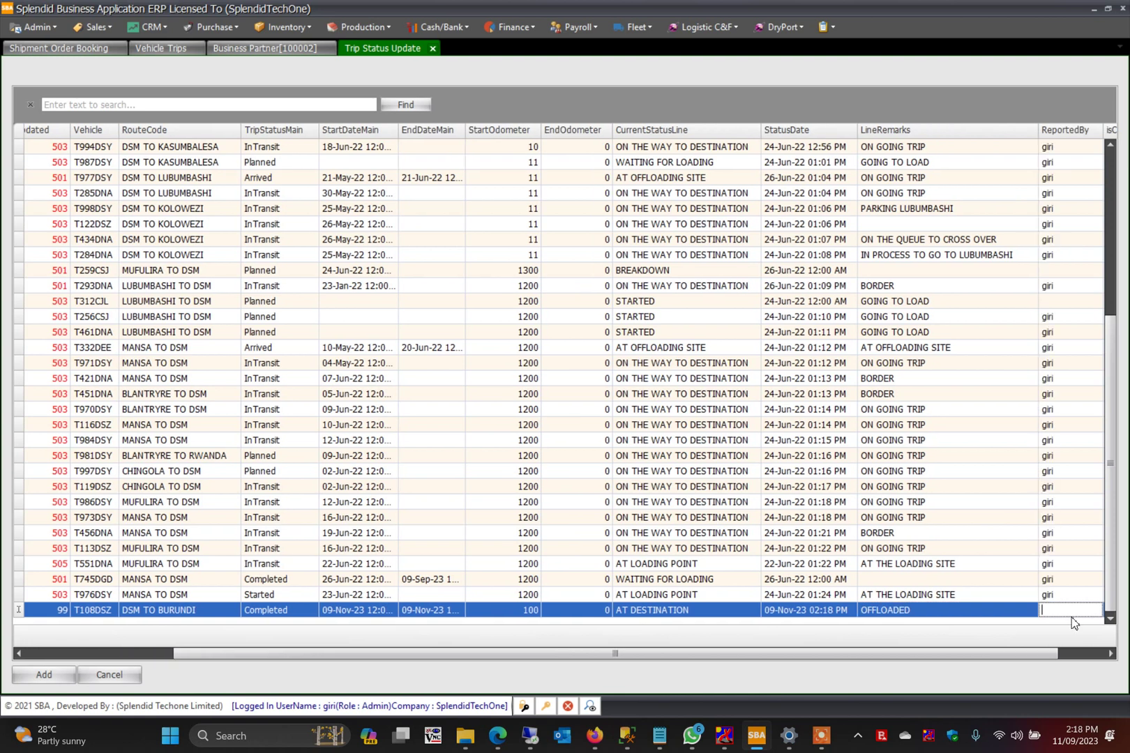
{"action": "left_click", "coordinate": [43, 675]}
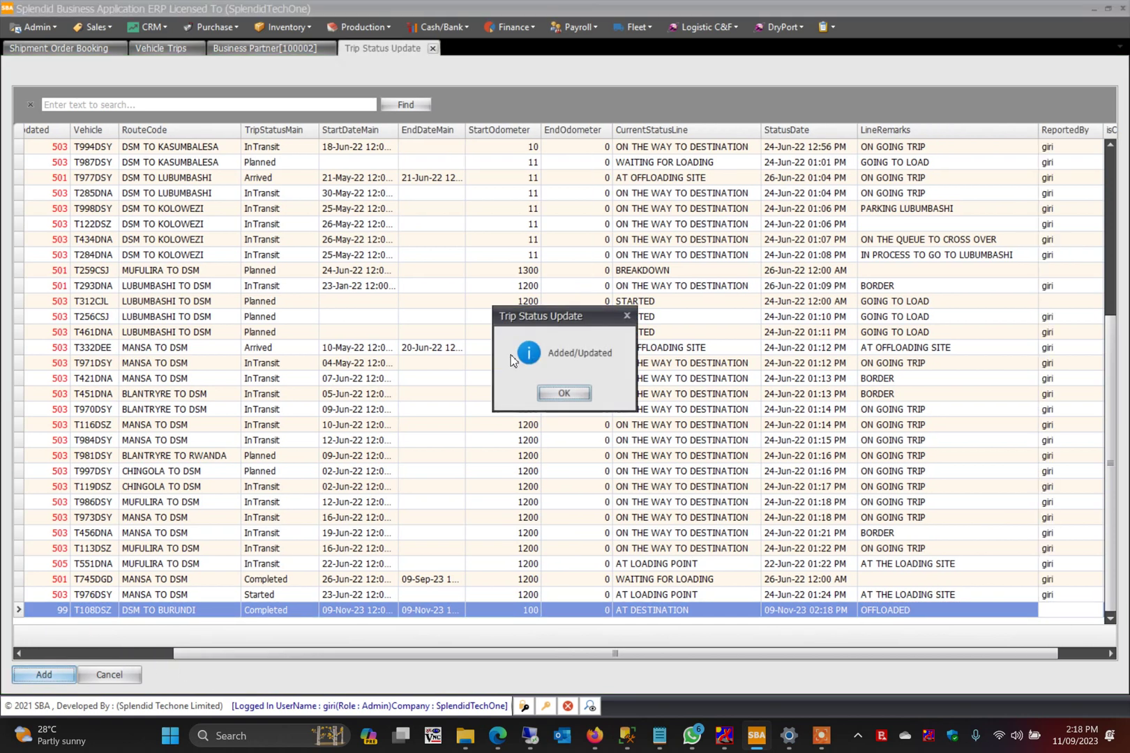
{"action": "left_click", "coordinate": [563, 394]}
Check trip 52's saved entry in the trip status list
{"action": "scroll", "coordinate": [536, 407], "scroll_direction": "down", "scroll_amount": 6}
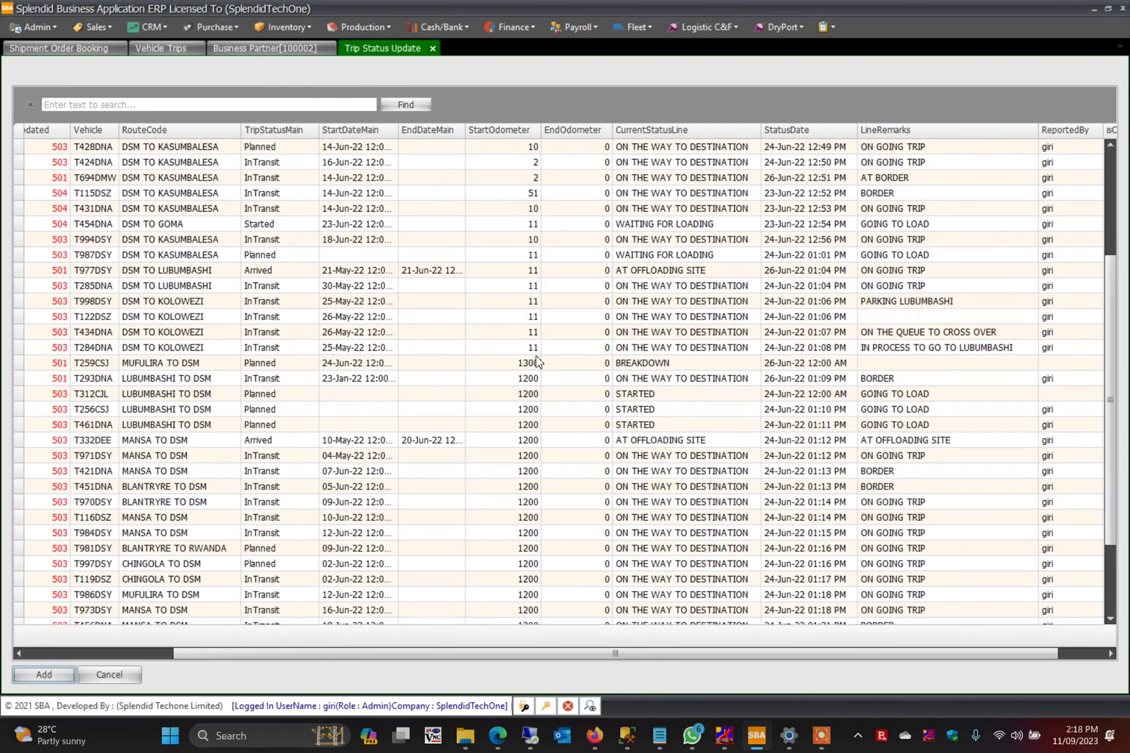
{"action": "scroll", "coordinate": [536, 360], "scroll_direction": "up", "scroll_amount": 4}
{"action": "scroll", "coordinate": [536, 364], "scroll_direction": "down", "scroll_amount": 4}
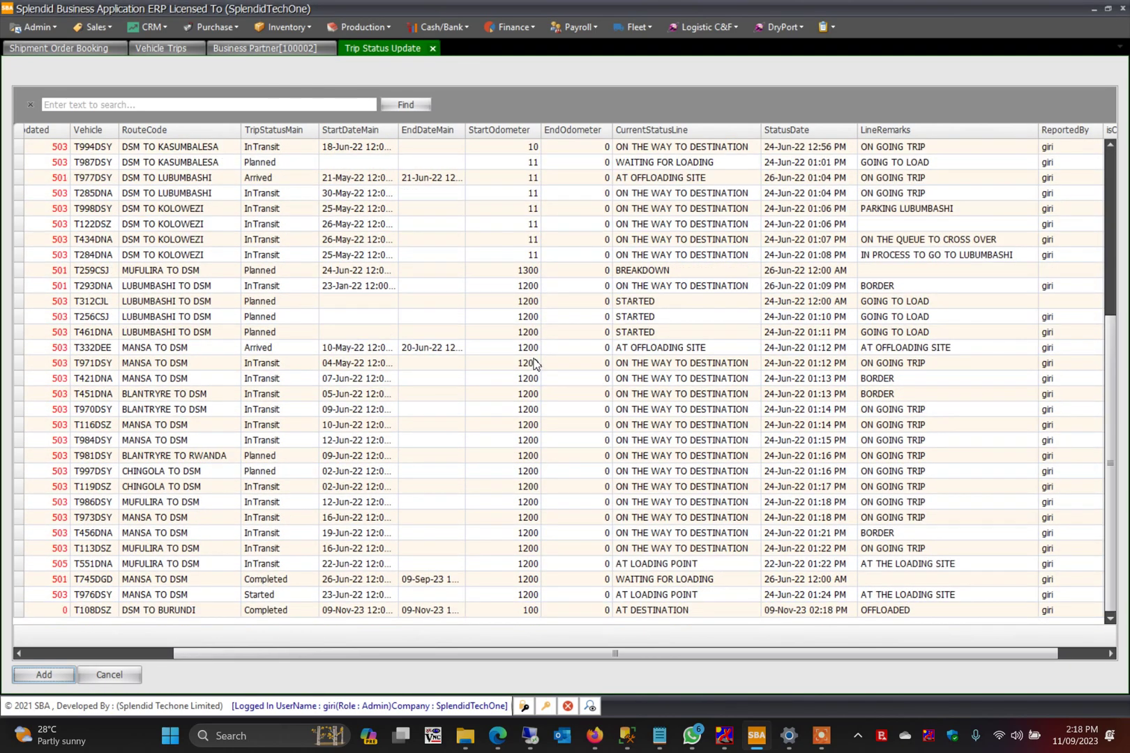
{"action": "left_click_drag", "start_coordinate": [362, 653], "coordinate": [187, 655]}
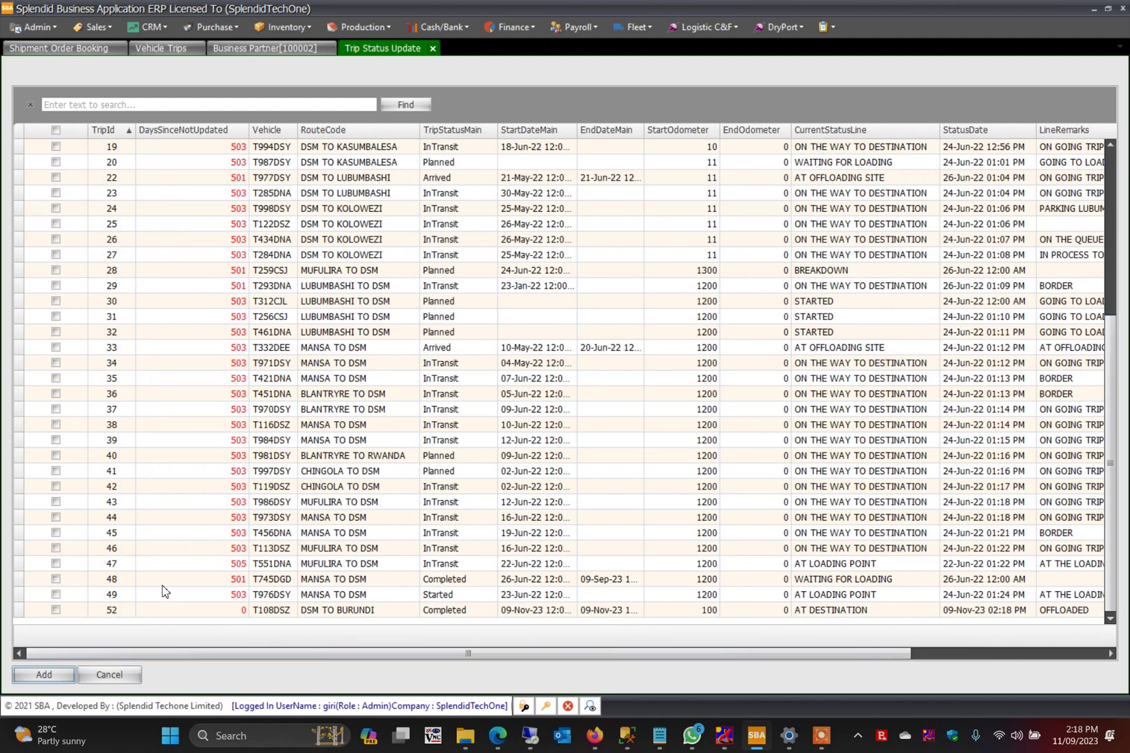
{"action": "left_click", "coordinate": [123, 606]}
{"action": "left_click", "coordinate": [214, 612]}
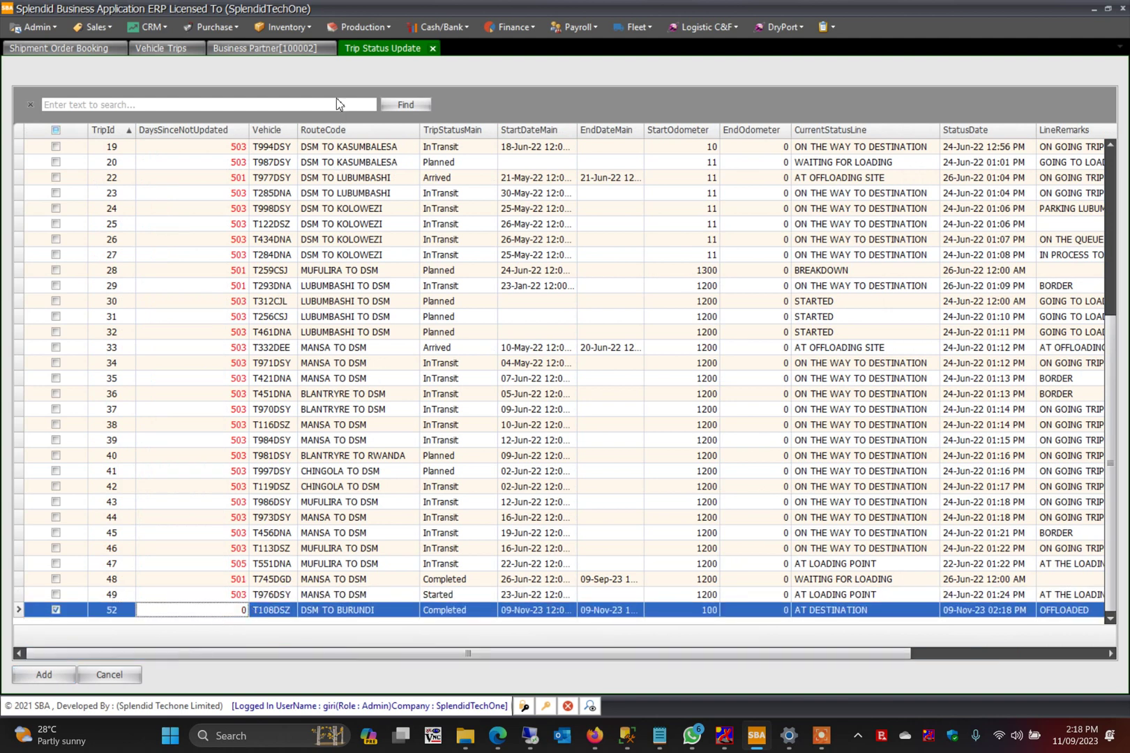
Return to the vehicle trip, refresh it, and review its status log and the available trip statuses
{"action": "left_click", "coordinate": [171, 50]}
{"action": "right_click", "coordinate": [564, 124]}
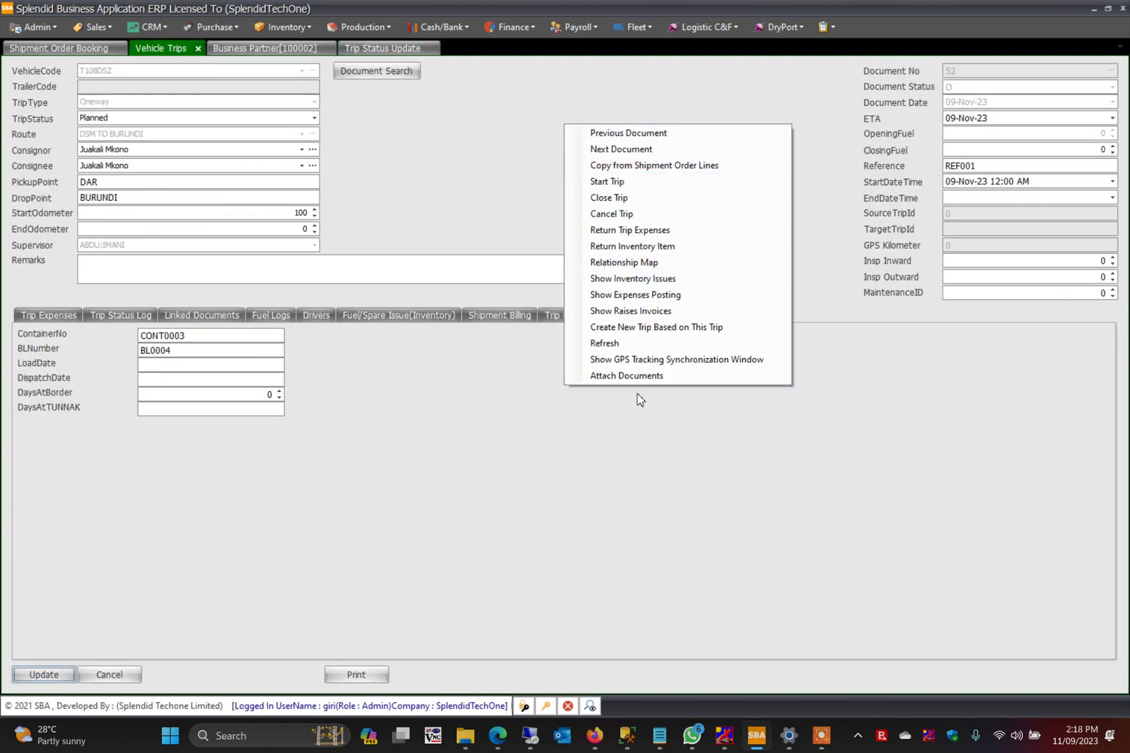
{"action": "left_click", "coordinate": [604, 343]}
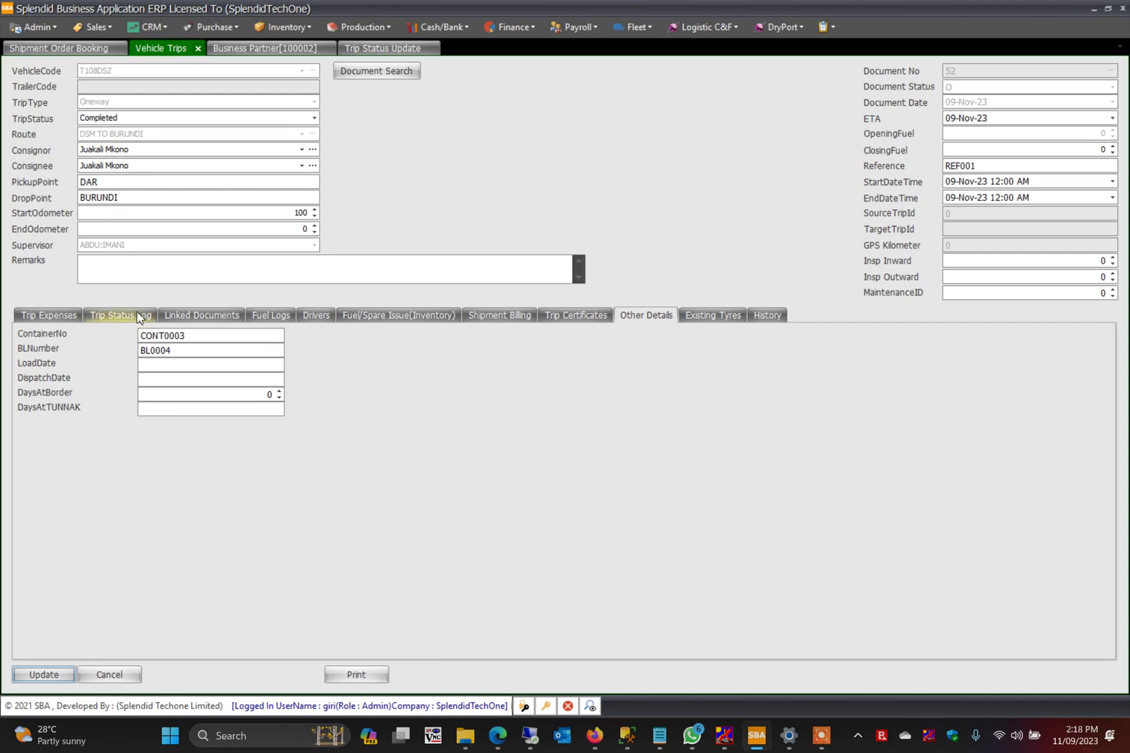
{"action": "left_click", "coordinate": [279, 318]}
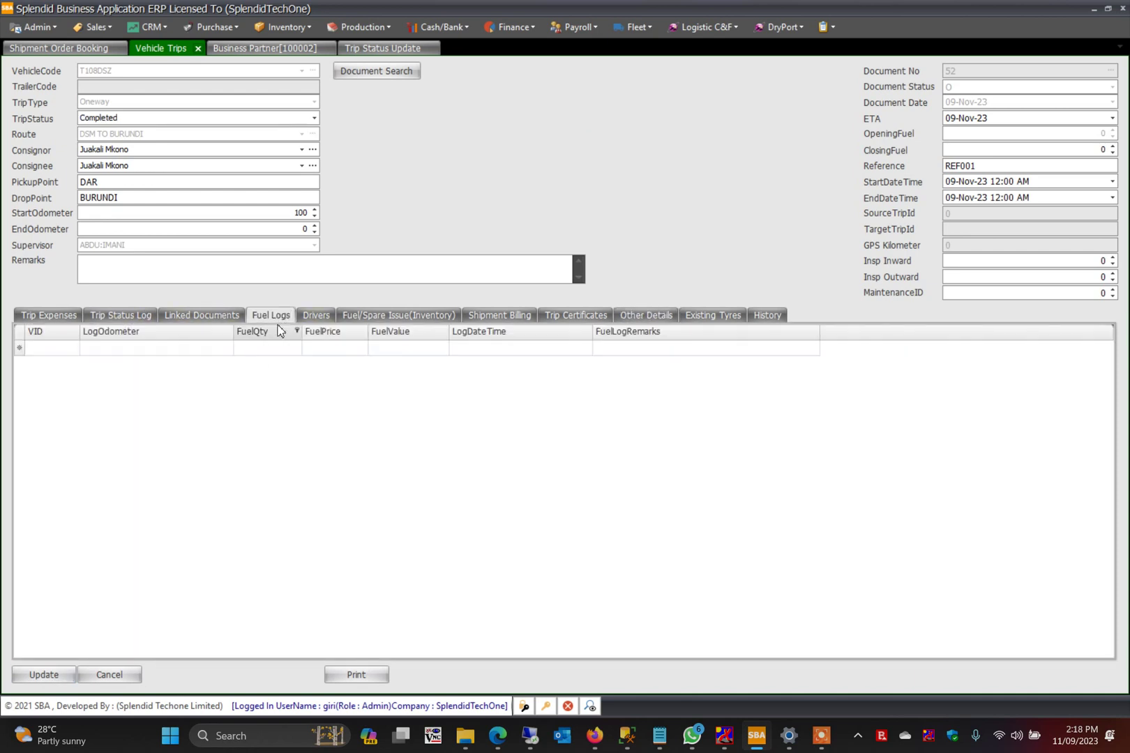
{"action": "left_click", "coordinate": [129, 315]}
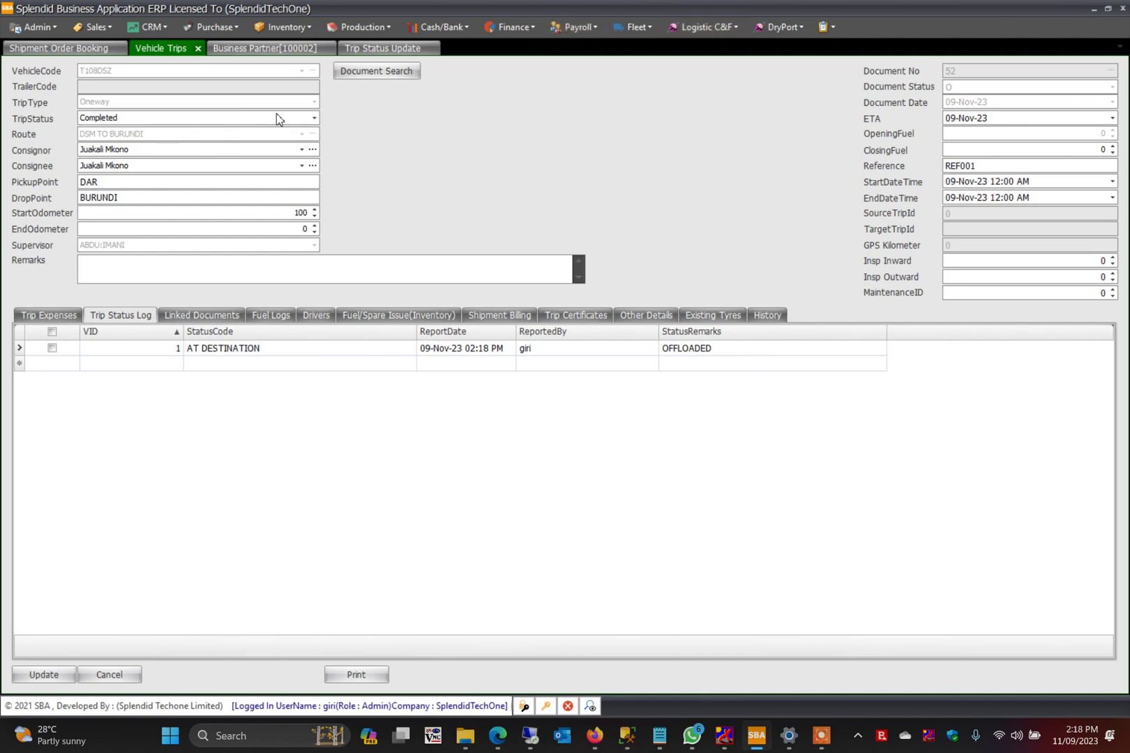
{"action": "left_click", "coordinate": [313, 117]}
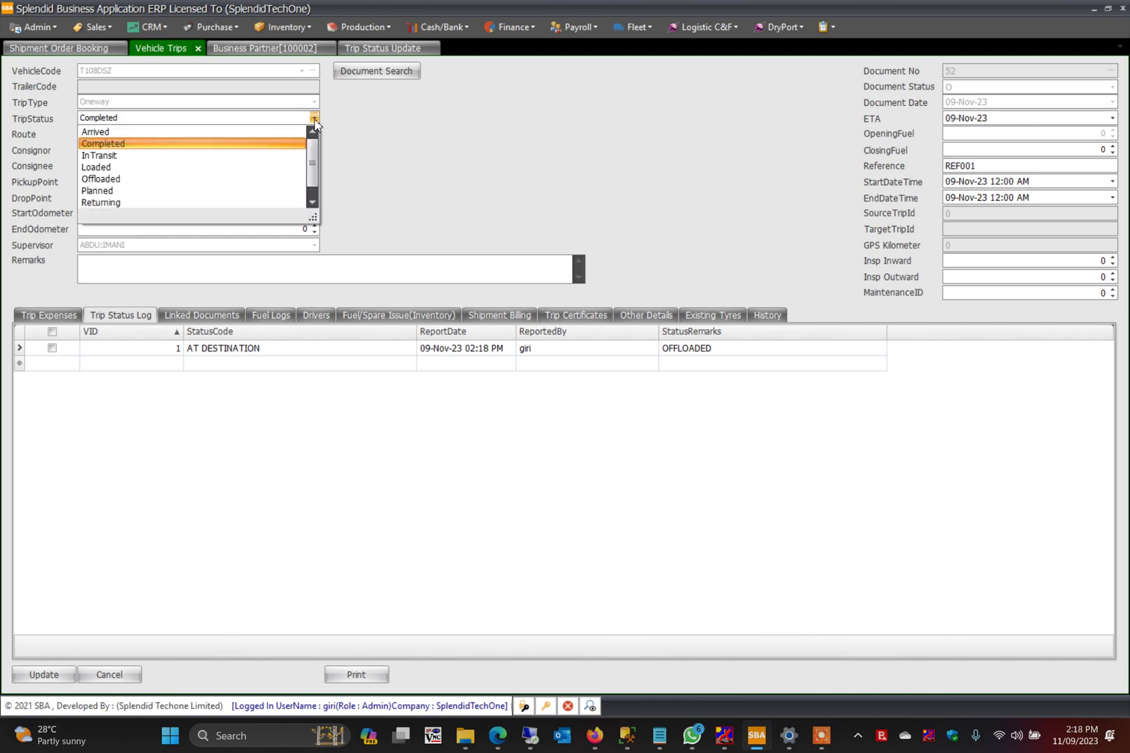
{"action": "left_click", "coordinate": [314, 118]}
{"action": "left_click", "coordinate": [313, 118]}
{"action": "left_click", "coordinate": [313, 119]}
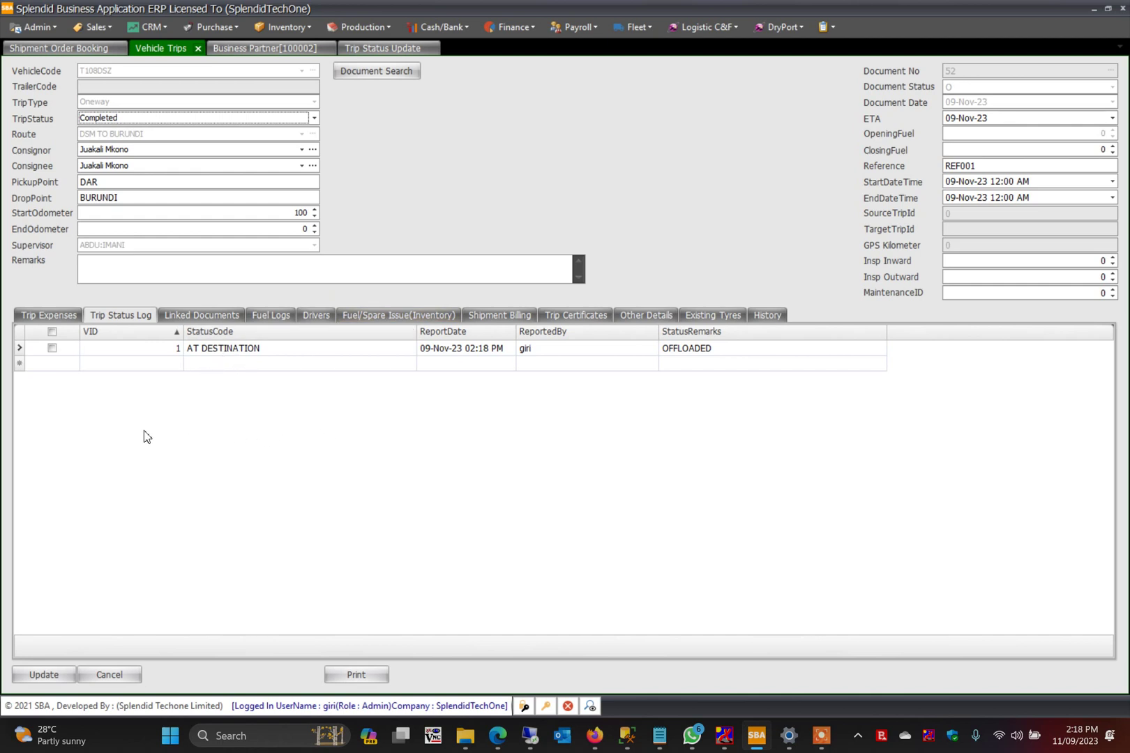
Set the trip's end odometer to 101, dismissing the Remote Desktop Connection dialogs that interrupt the entry
{"action": "left_click", "coordinate": [284, 232]}
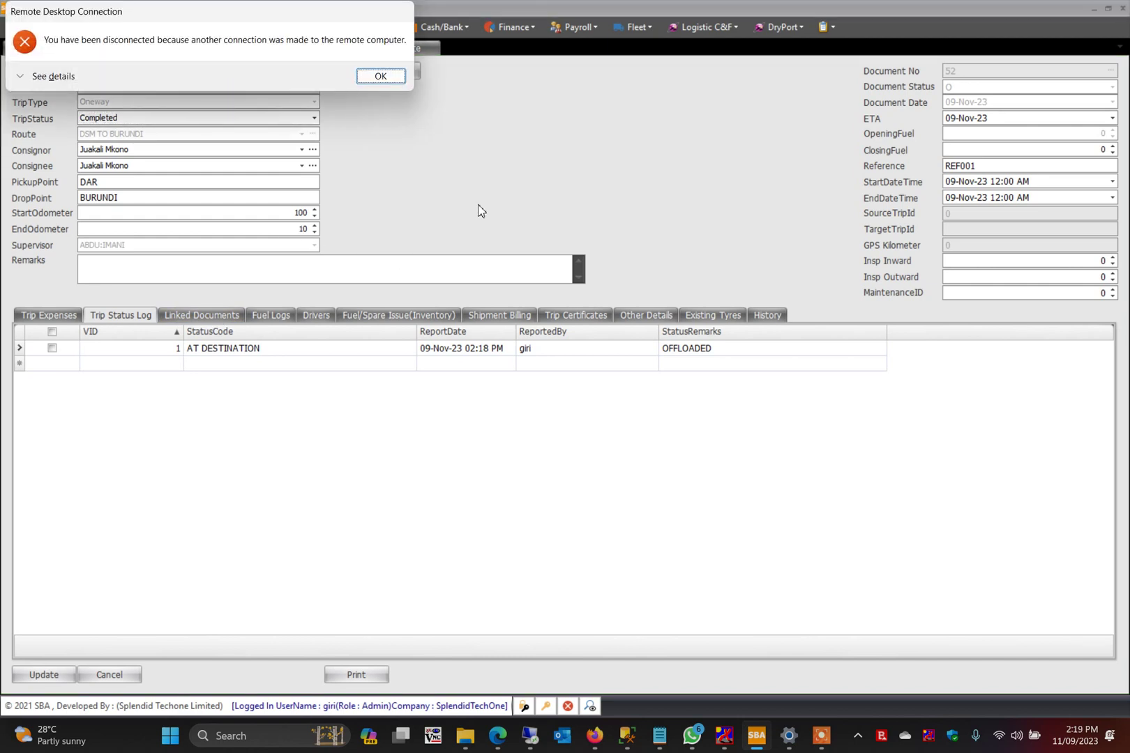
{"action": "left_click", "coordinate": [381, 78]}
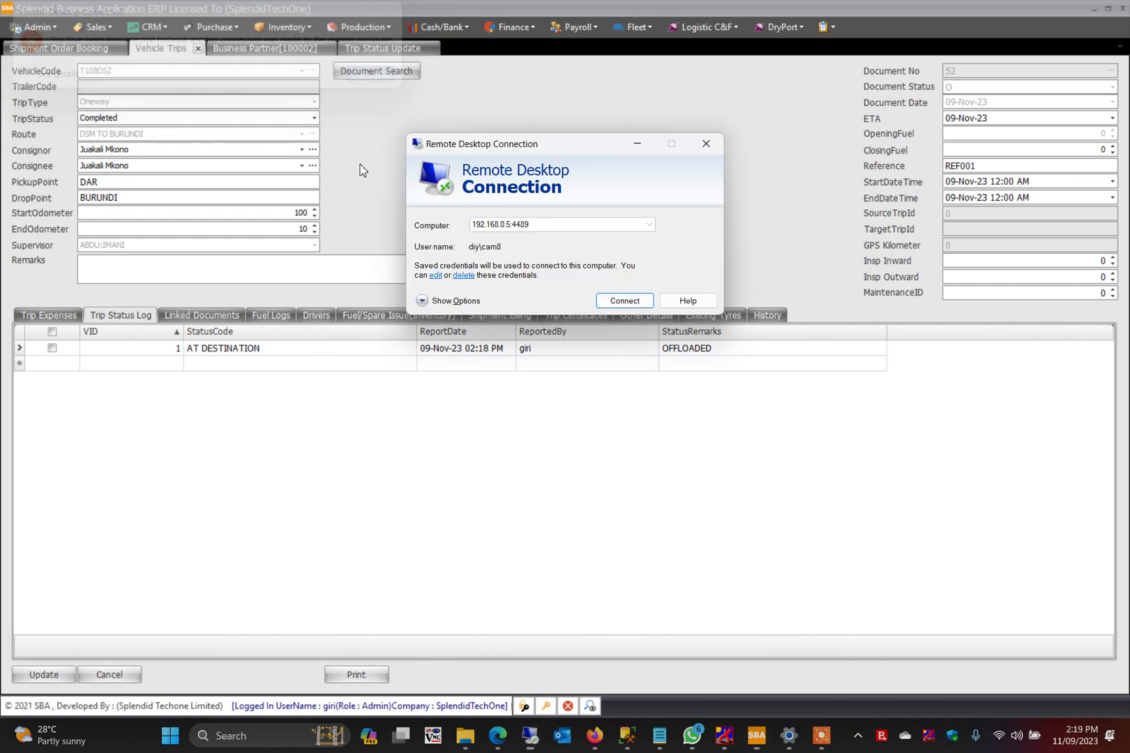
{"action": "left_click", "coordinate": [705, 144]}
{"action": "key", "text": "BackSpace"}
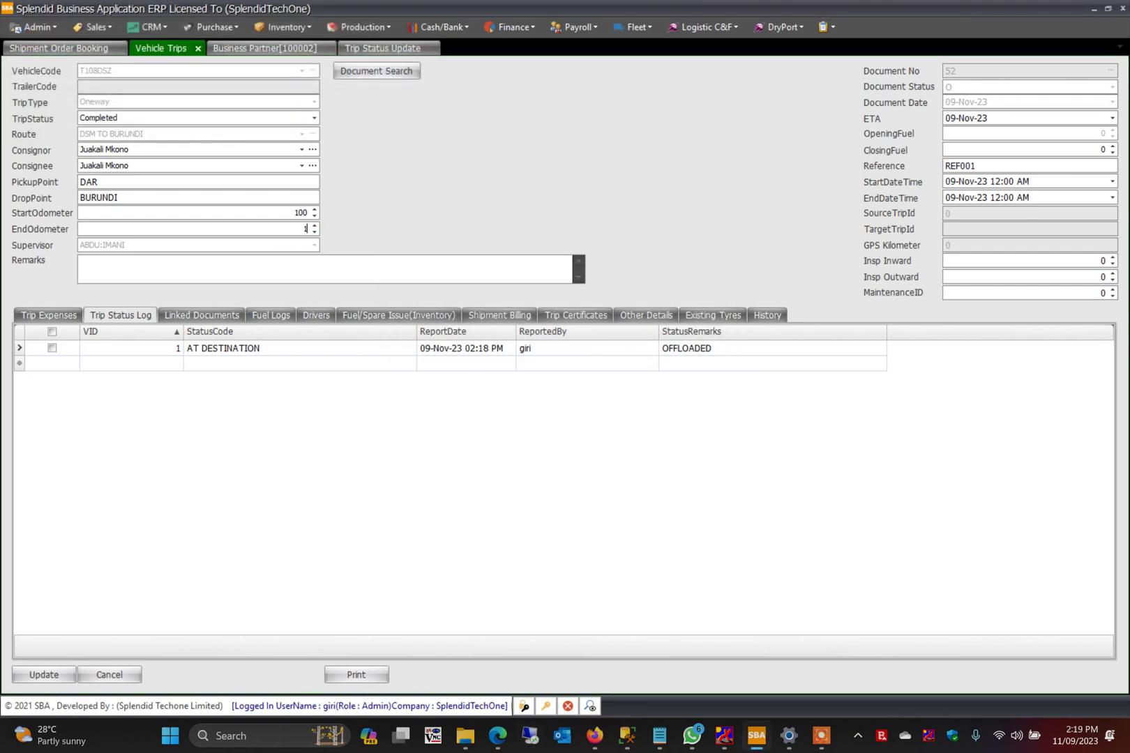
{"action": "key", "text": "Tab"}
Set the trip's closing fuel to 30 and update the trip
{"action": "left_click", "coordinate": [1103, 149]}
{"action": "key", "text": "Tab"}
{"action": "key", "text": "Tab"}
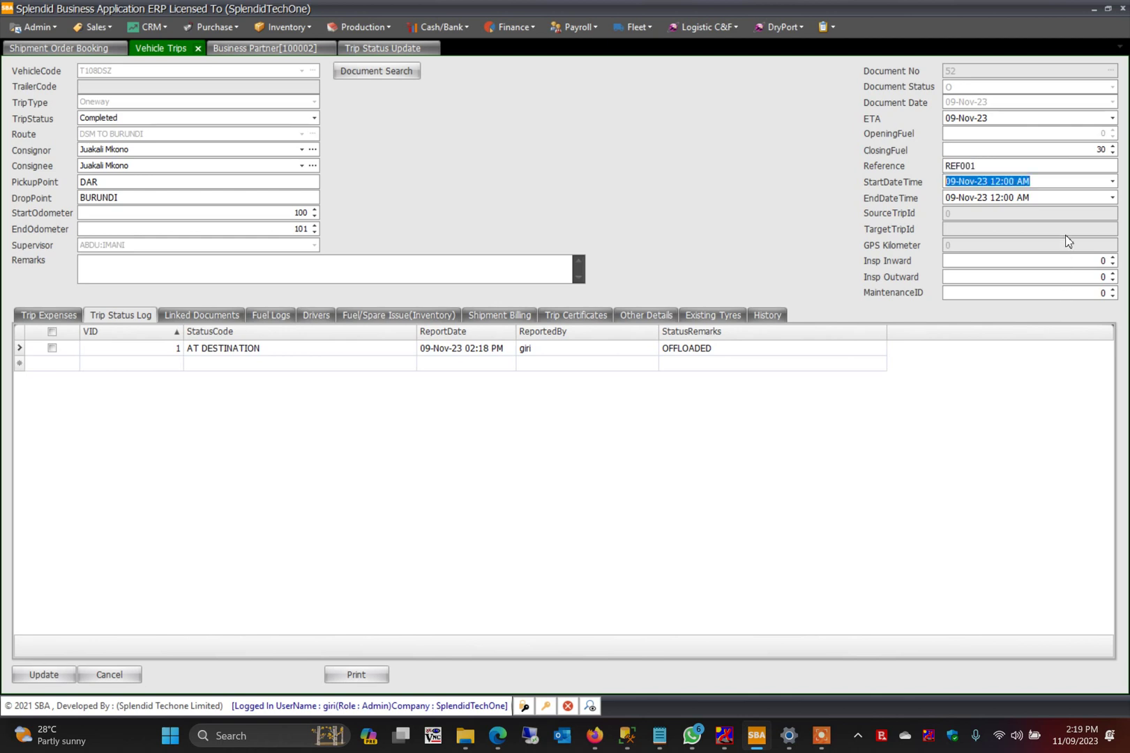
{"action": "left_click", "coordinate": [46, 675]}
{"action": "left_click", "coordinate": [574, 394]}
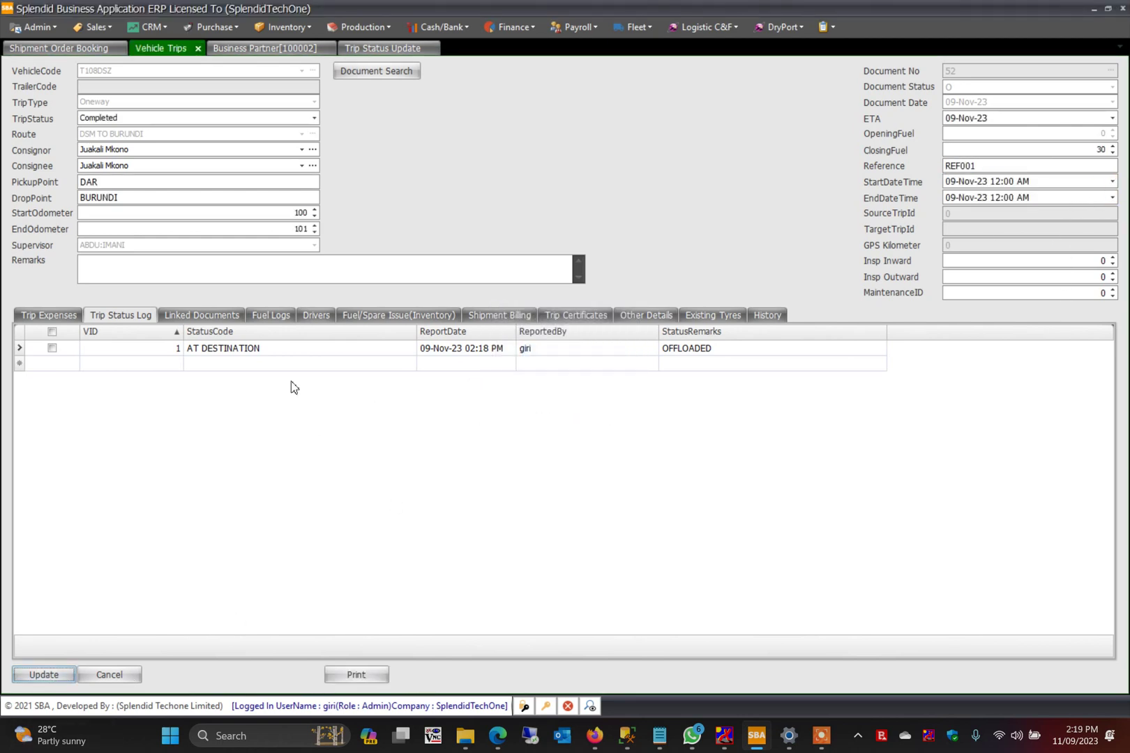
Close the vehicle trip for good and view its trip expenses
{"action": "right_click", "coordinate": [648, 82]}
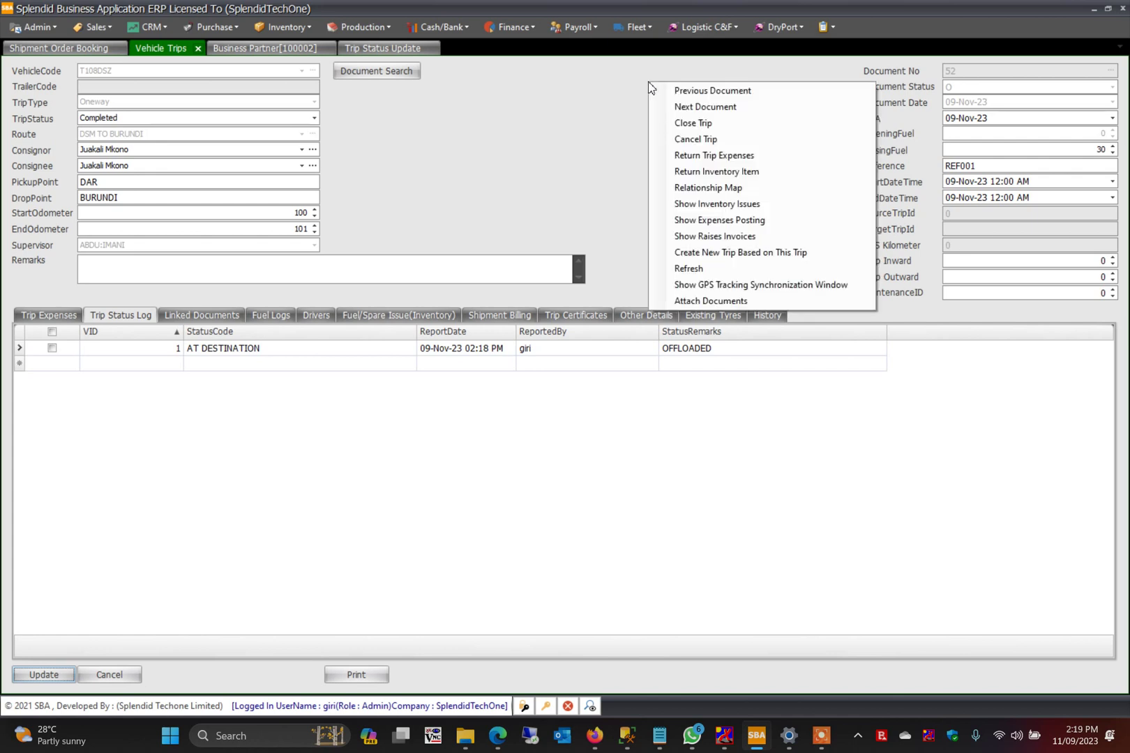
{"action": "left_click", "coordinate": [721, 124]}
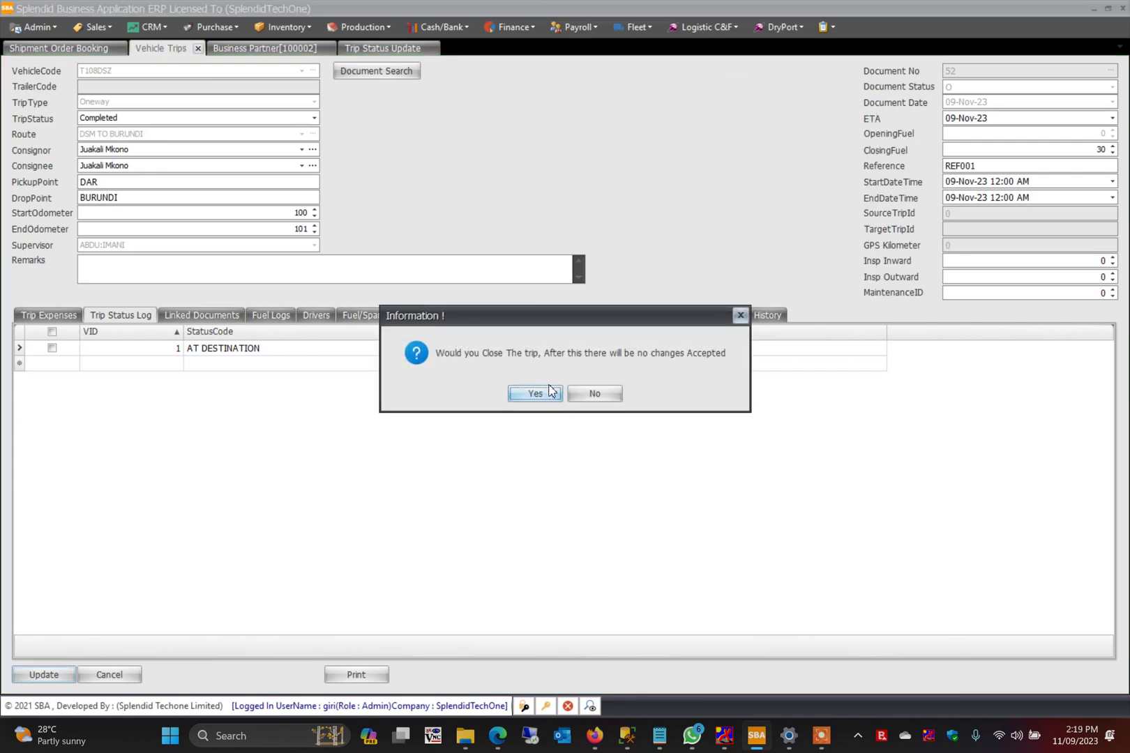
{"action": "left_click", "coordinate": [550, 390]}
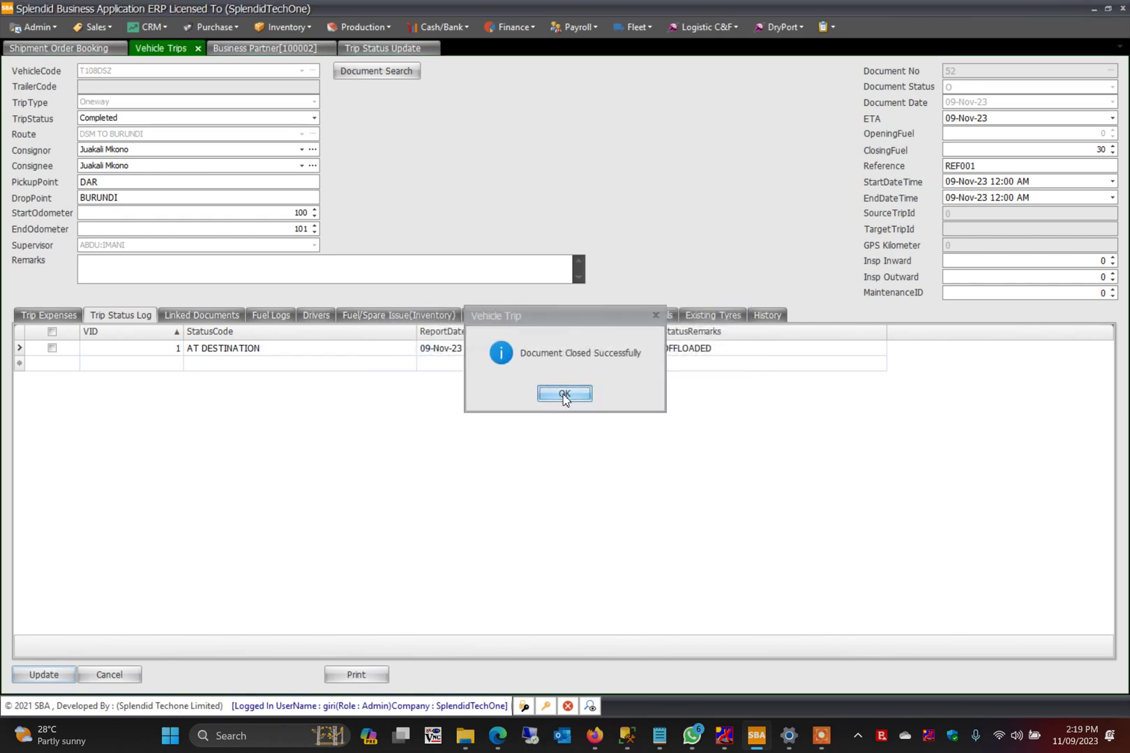
{"action": "left_click", "coordinate": [564, 394]}
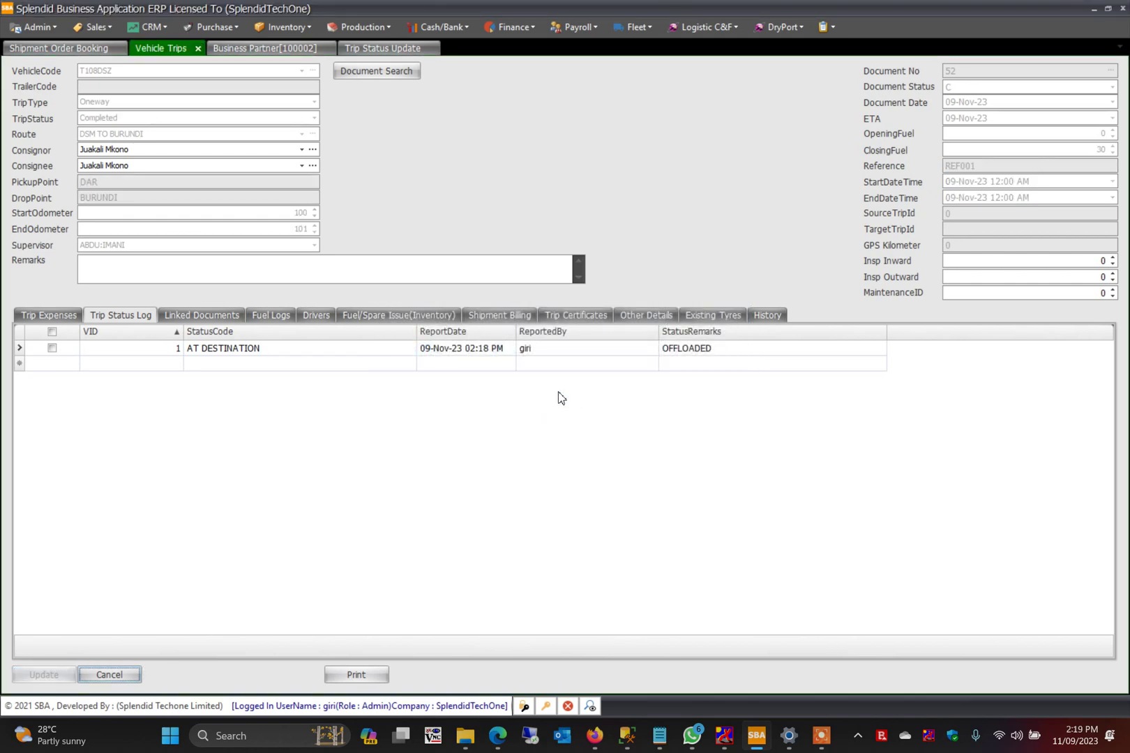
{"action": "left_click", "coordinate": [45, 315]}
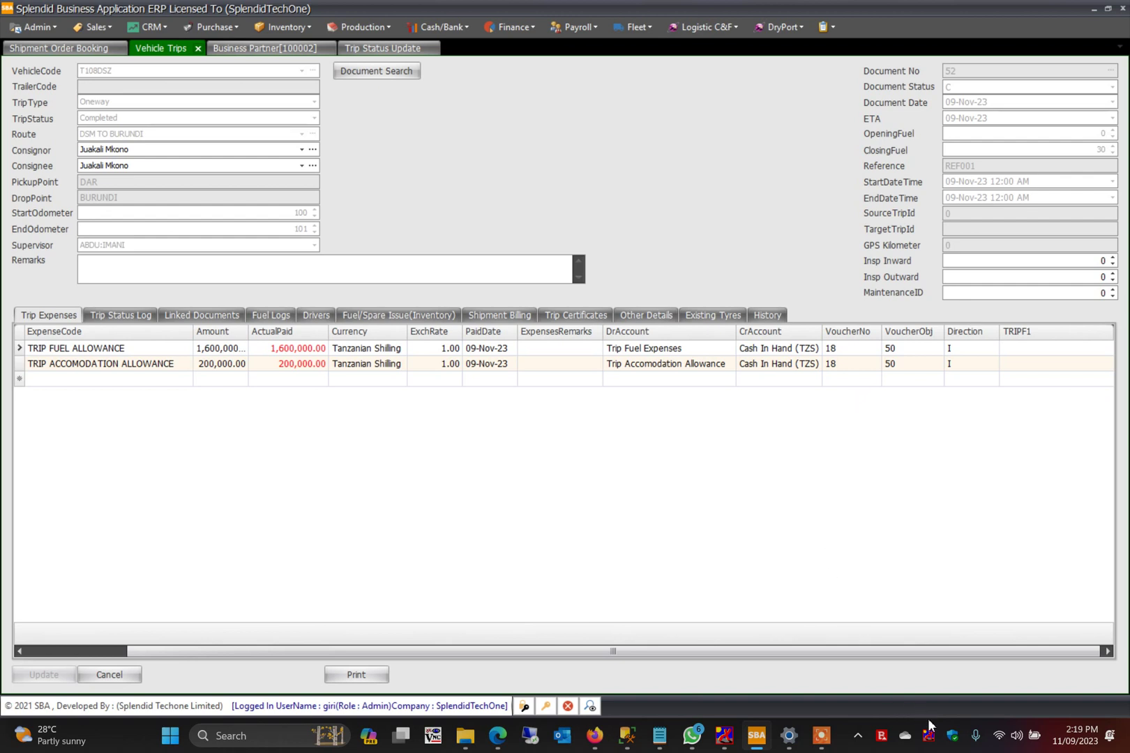
{"action": "left_click", "coordinate": [823, 741]}
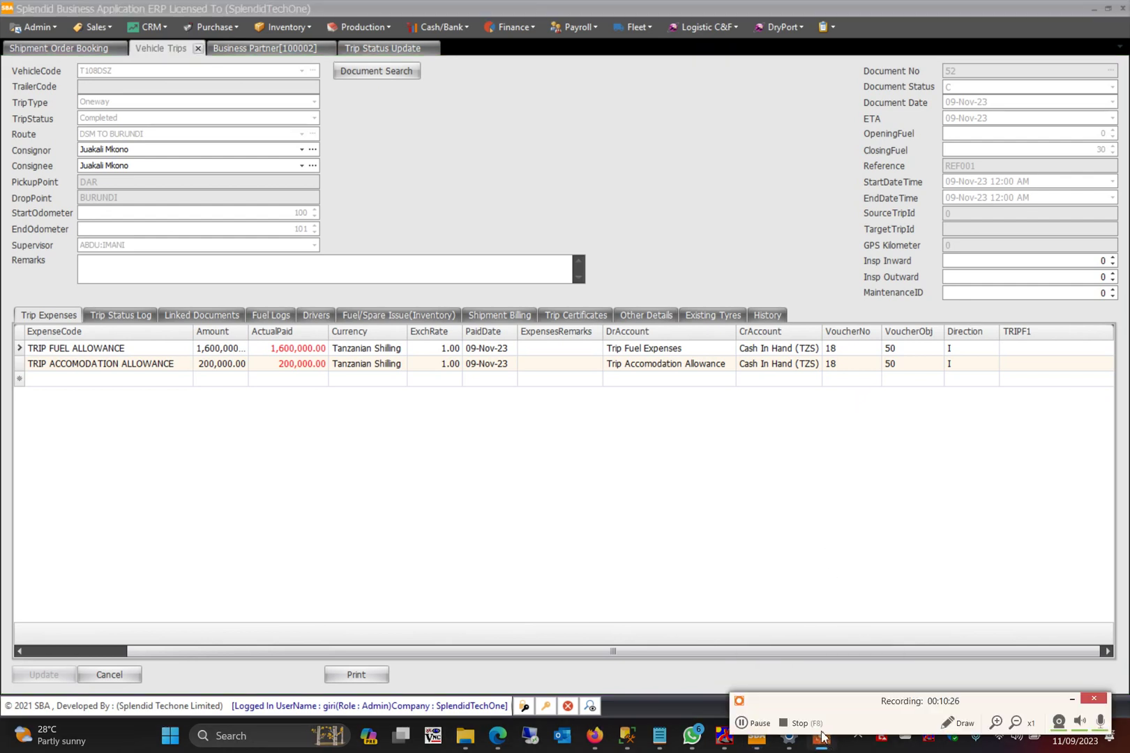